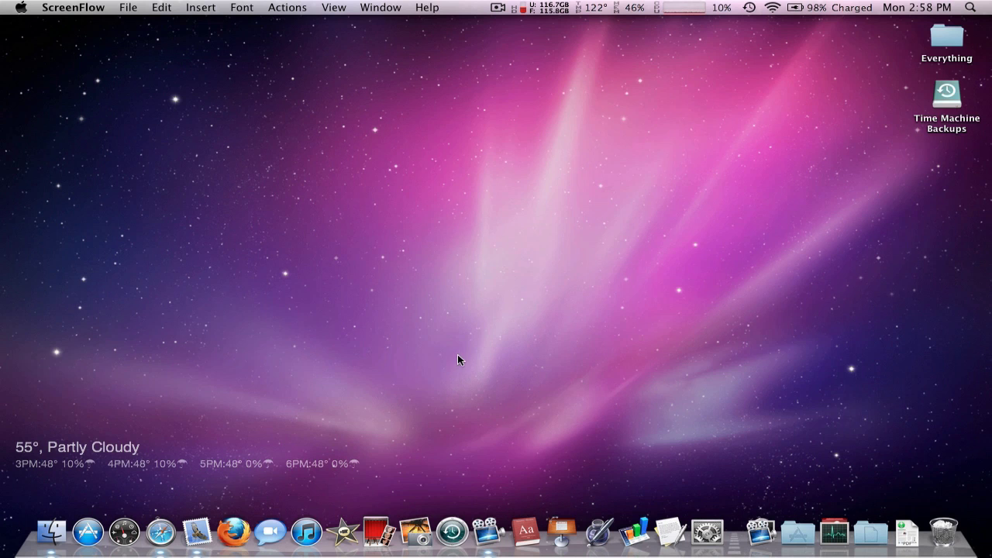
# Switch to Safari and look over the open CraftBukkit, LogMeIn Hamachi and Minecraft Wiki server setup pages
pyautogui.click(143, 519)
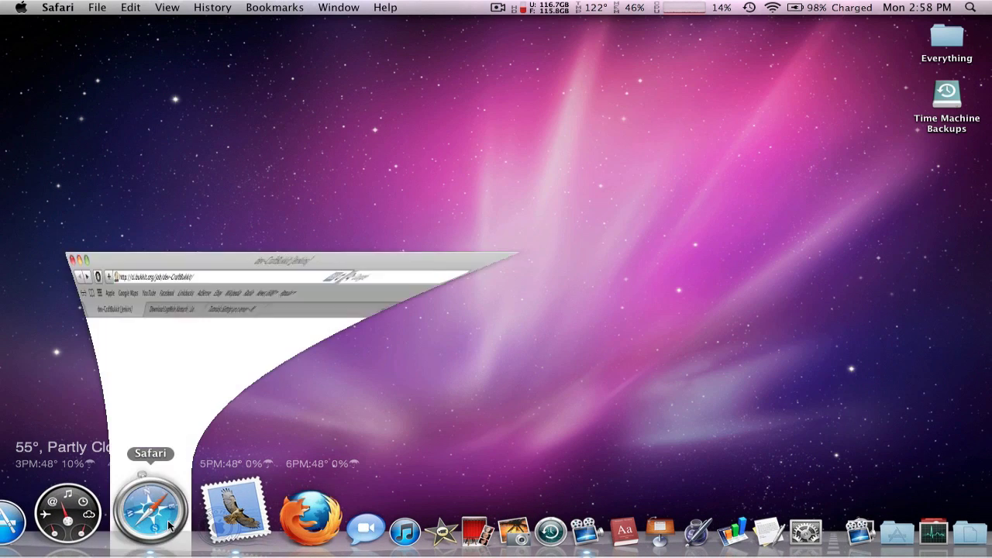
pyautogui.click(528, 72)
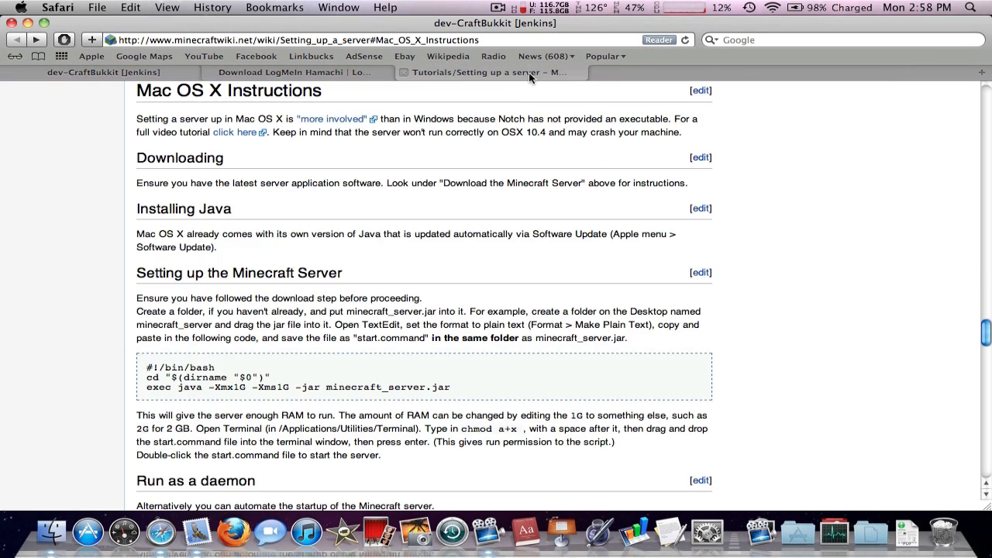
pyautogui.click(283, 72)
pyautogui.hotkey('ctrl', 'shift', 'Tab')
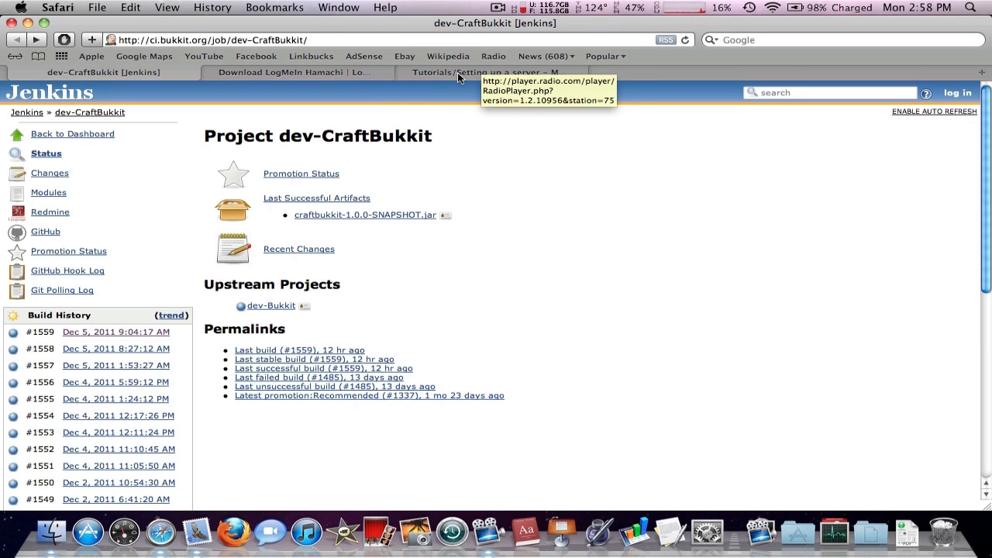
pyautogui.click(347, 74)
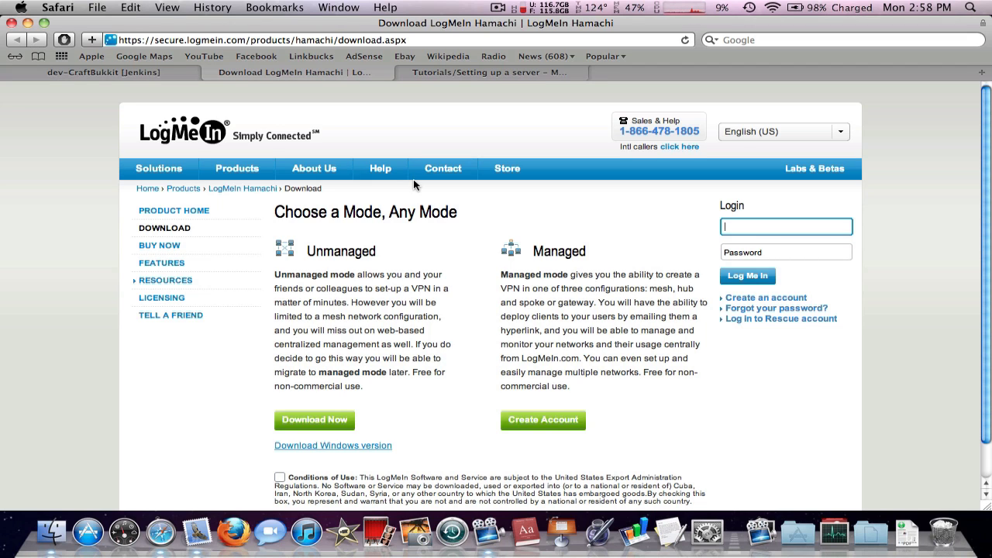
# Open CraftBukkit build #1559 from the build history and download craftbukkit-1.0.0-SNAPSHOT.jar
pyautogui.click(159, 72)
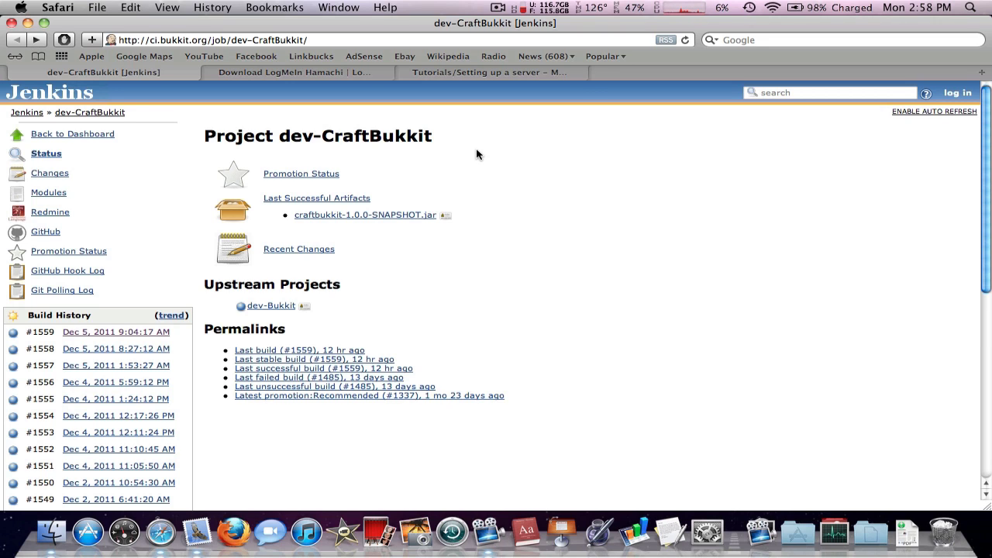
pyautogui.click(355, 40)
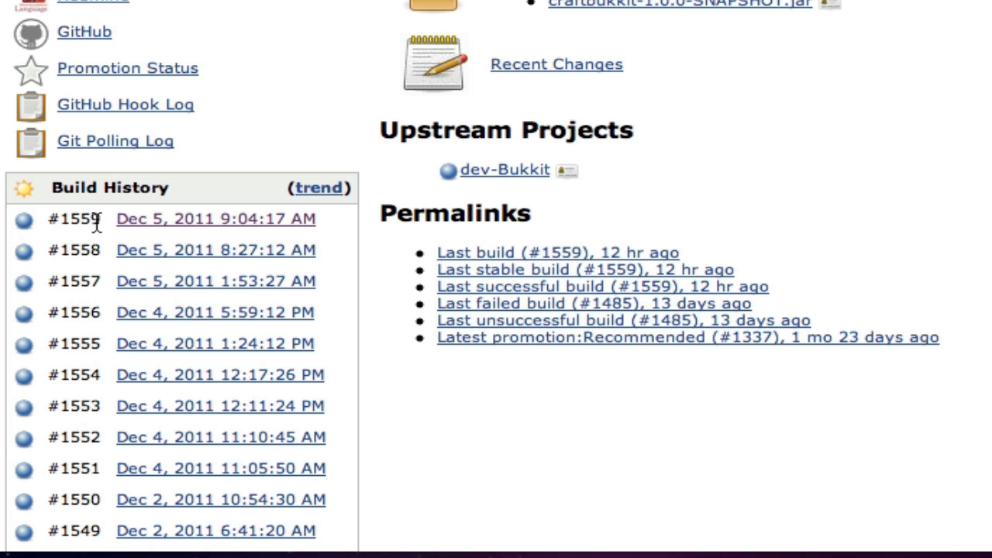
pyautogui.click(153, 222)
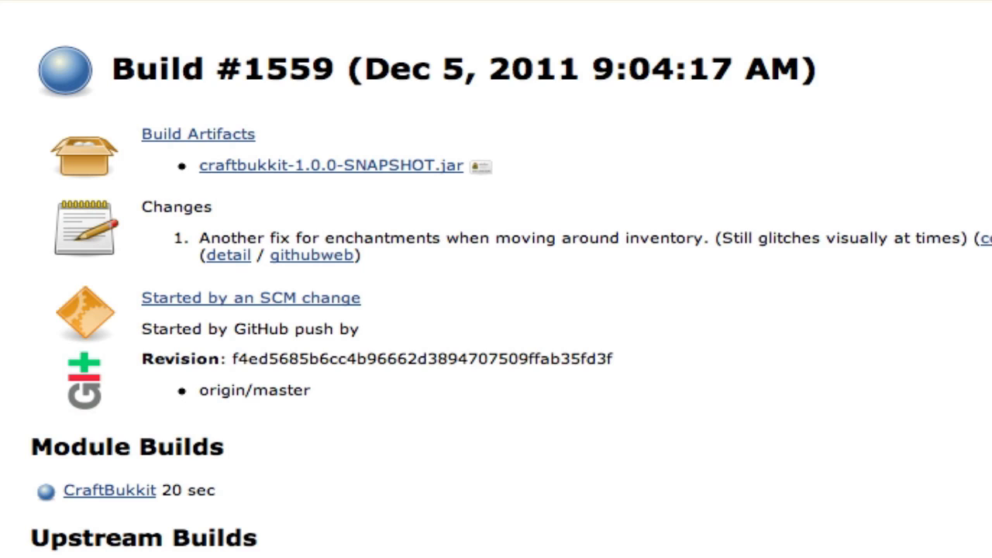
pyautogui.moveTo(82, 78)
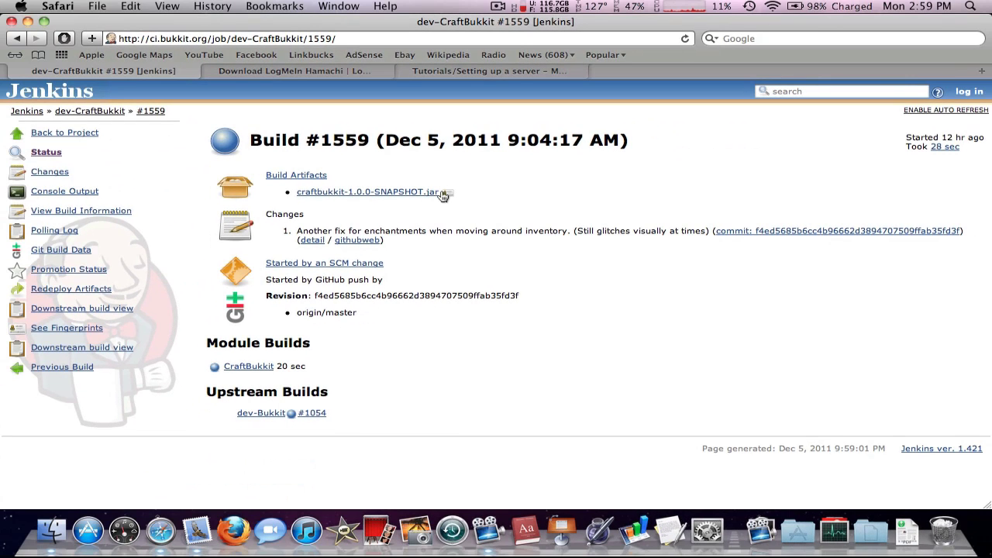
pyautogui.click(398, 193)
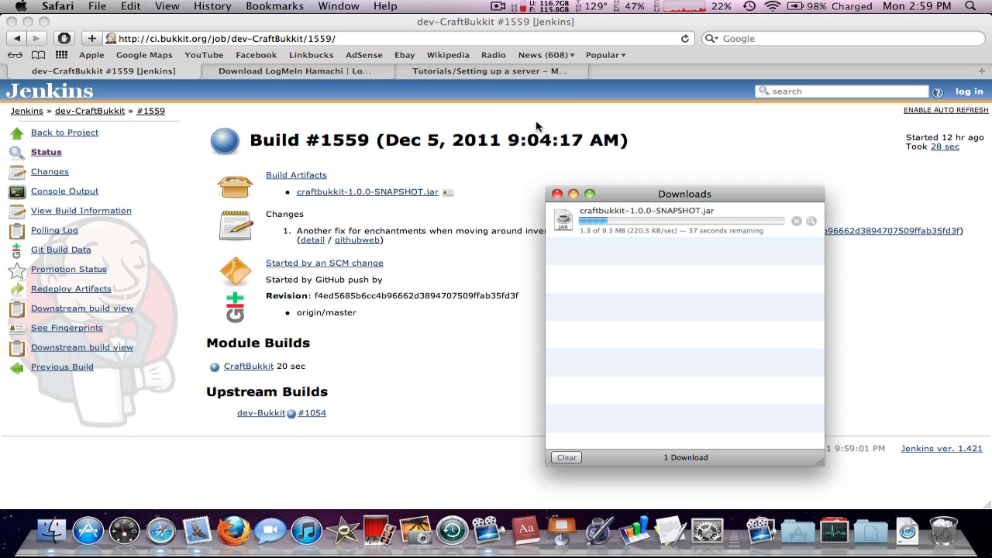
# Accept the Conditions of Use on the LogMeIn Hamachi download page
pyautogui.click(375, 72)
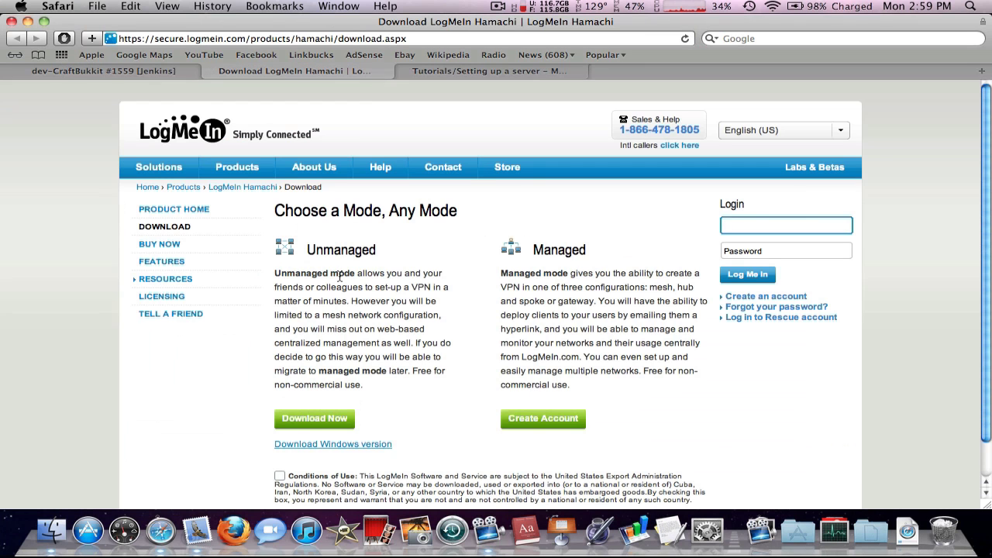
pyautogui.scroll(-2, 325, 392)
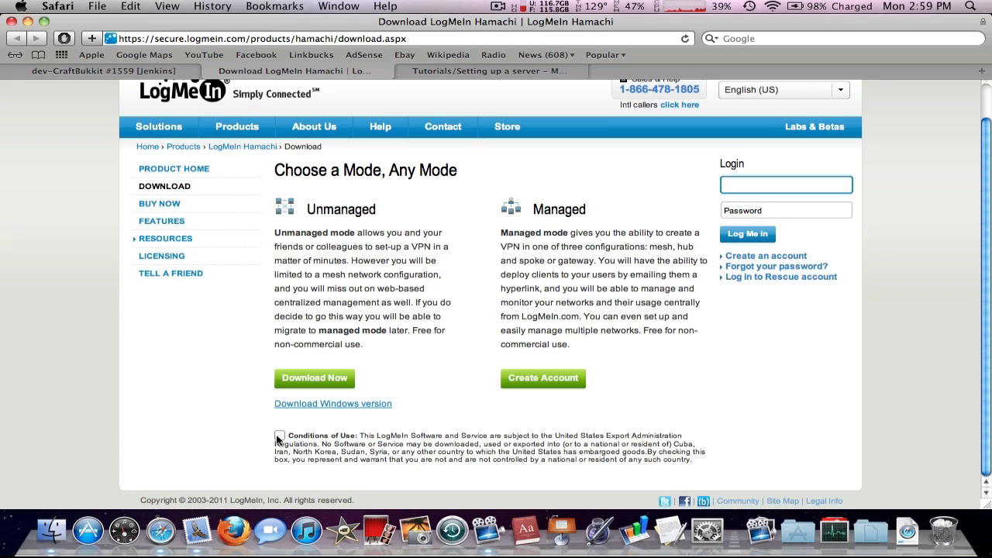
pyautogui.click(279, 435)
pyautogui.click(280, 435)
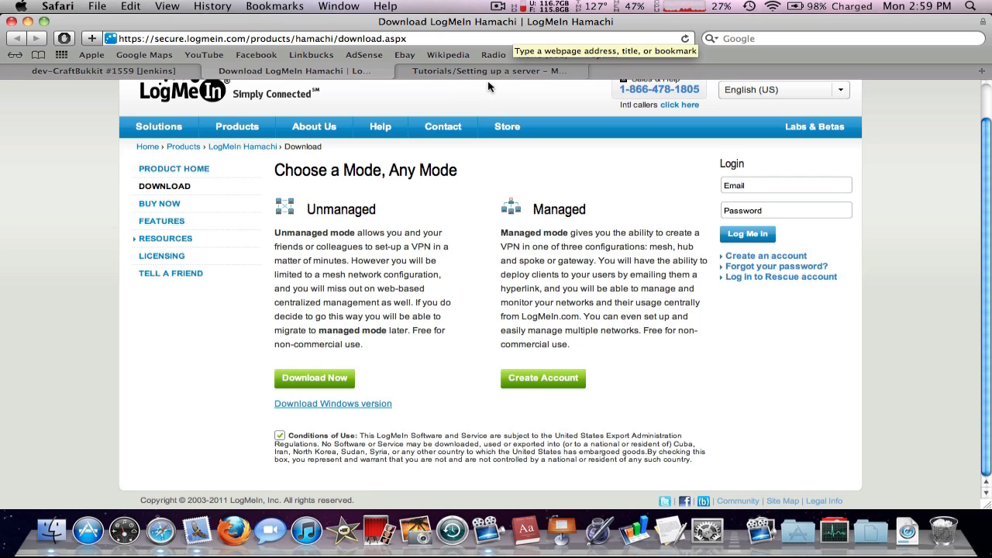
# Copy the three-line bash start script from the Mac OS X Instructions section of the Minecraft Wiki server tutorial
pyautogui.click(462, 72)
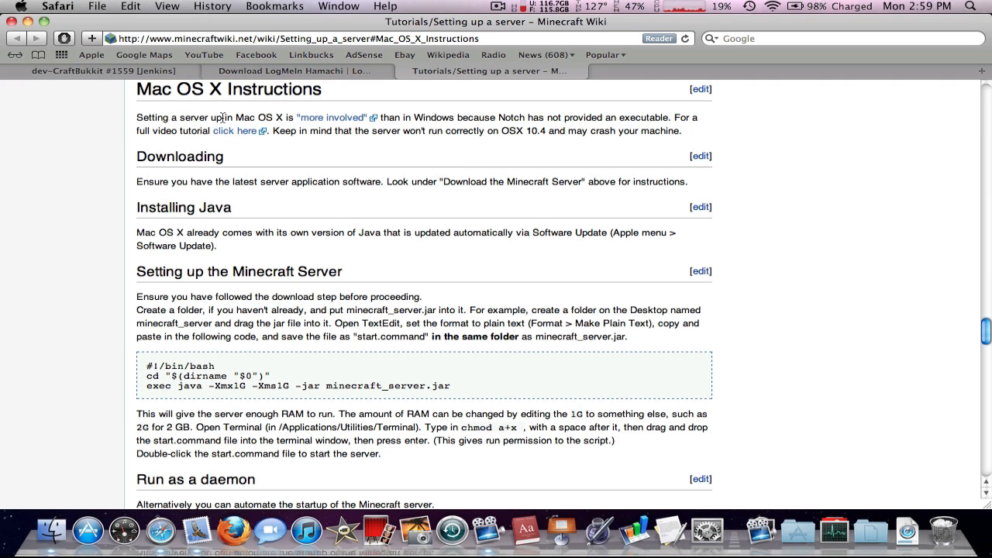
pyautogui.scroll(20, 465, 86)
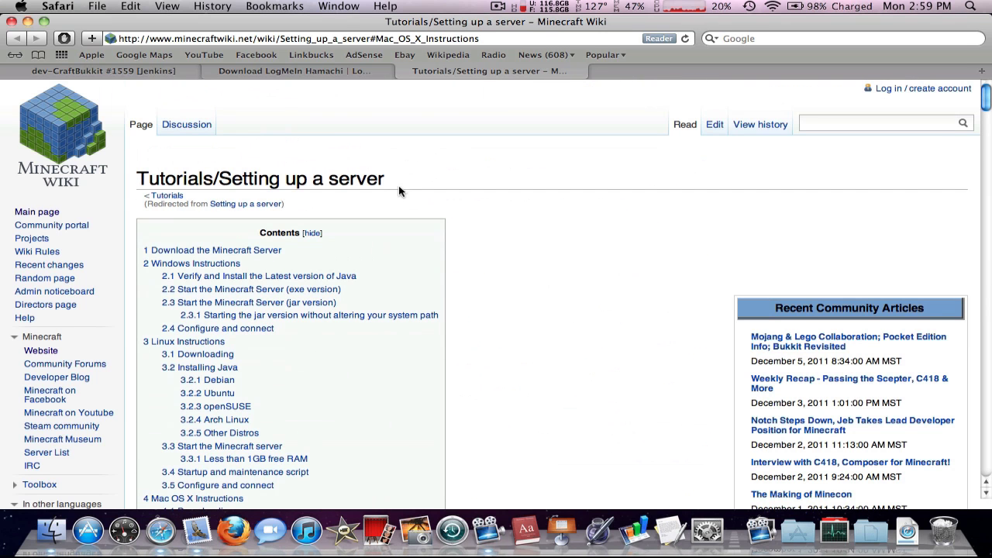
pyautogui.scroll(-4, 391, 96)
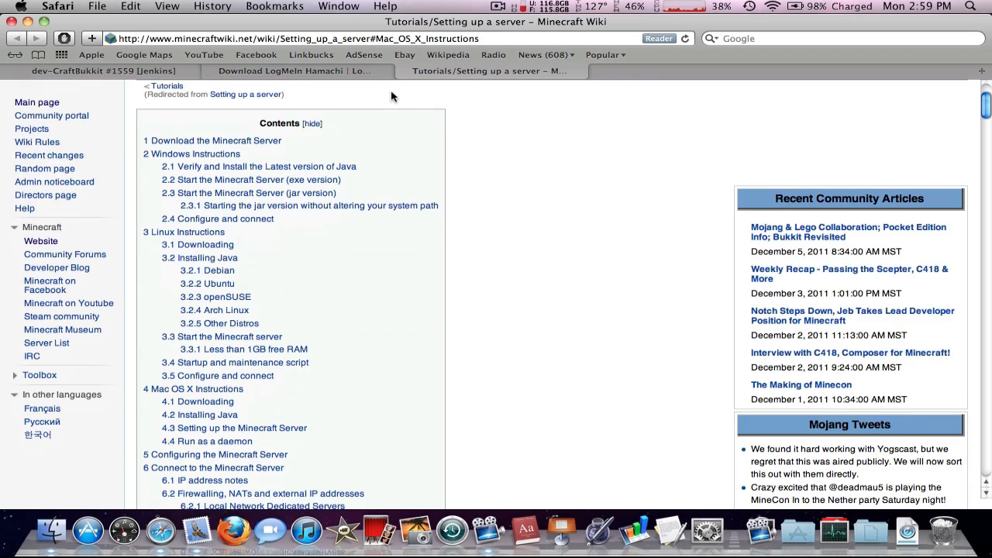
pyautogui.scroll(-2, 310, 256)
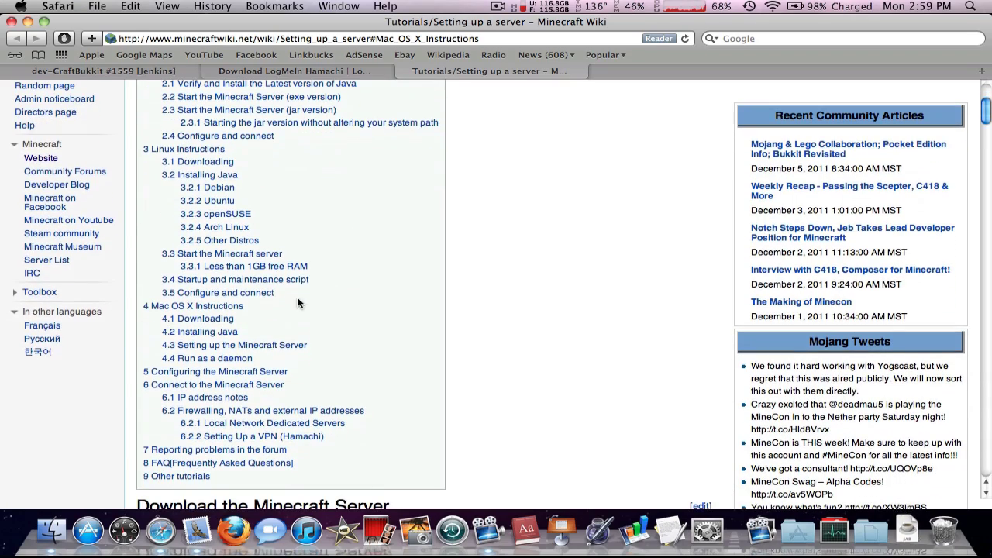
pyautogui.click(225, 307)
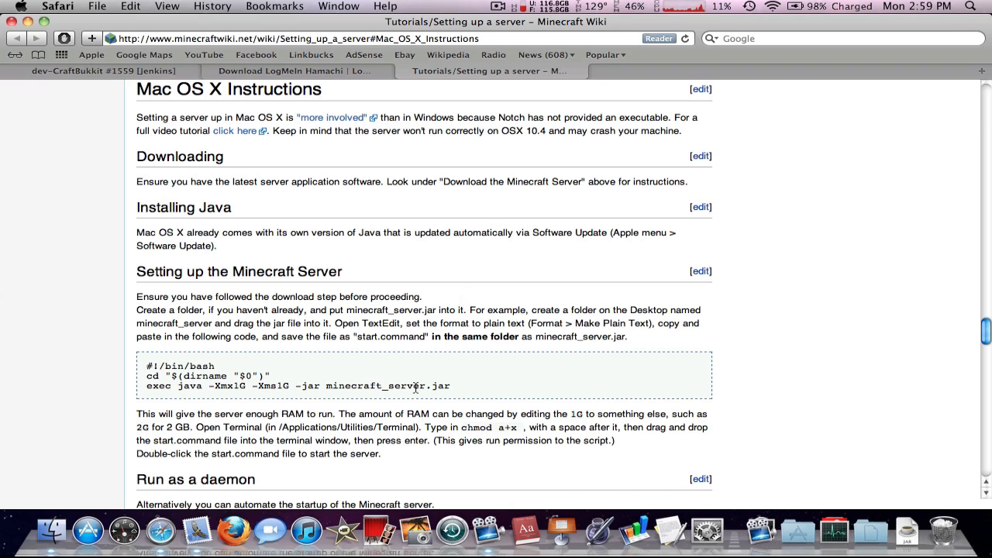
pyautogui.moveTo(148, 366)
pyautogui.mouseDown()
pyautogui.moveTo(211, 383)
pyautogui.moveTo(452, 390)
pyautogui.mouseUp()
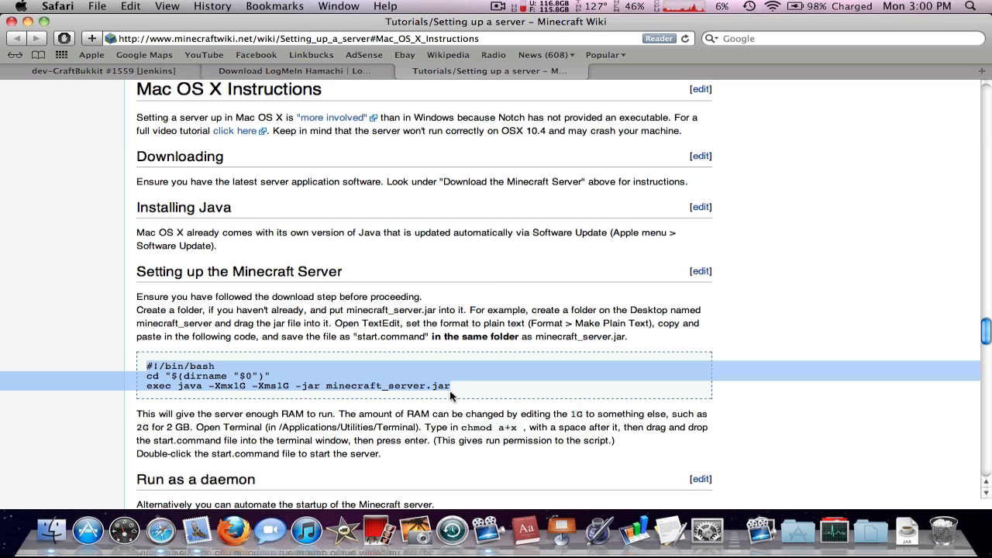
pyautogui.press('super+c')
# Review the CraftBukkit jar link, the Hamachi download page and the wiki's start script once more
pyautogui.click(110, 71)
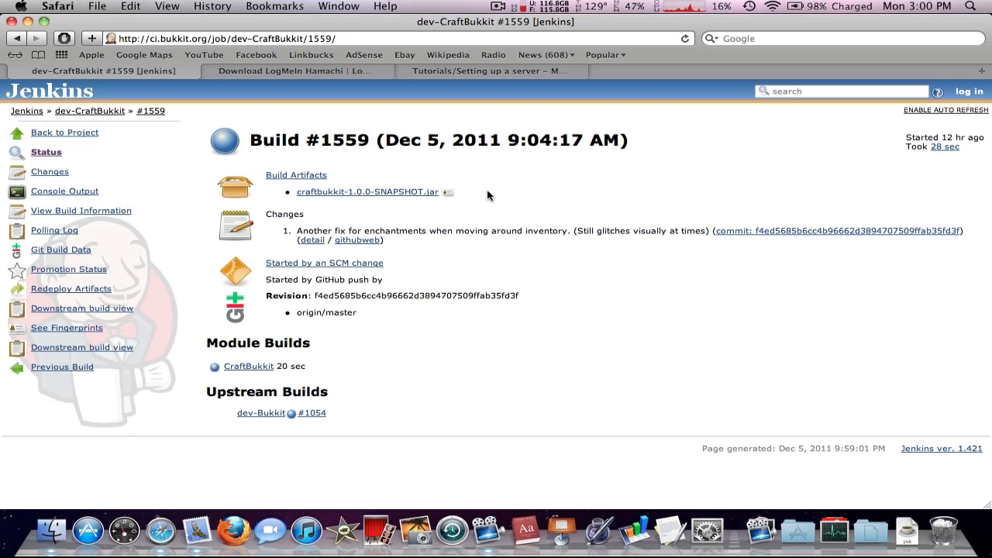
pyautogui.moveTo(490, 192); pyautogui.dragTo(293, 186)
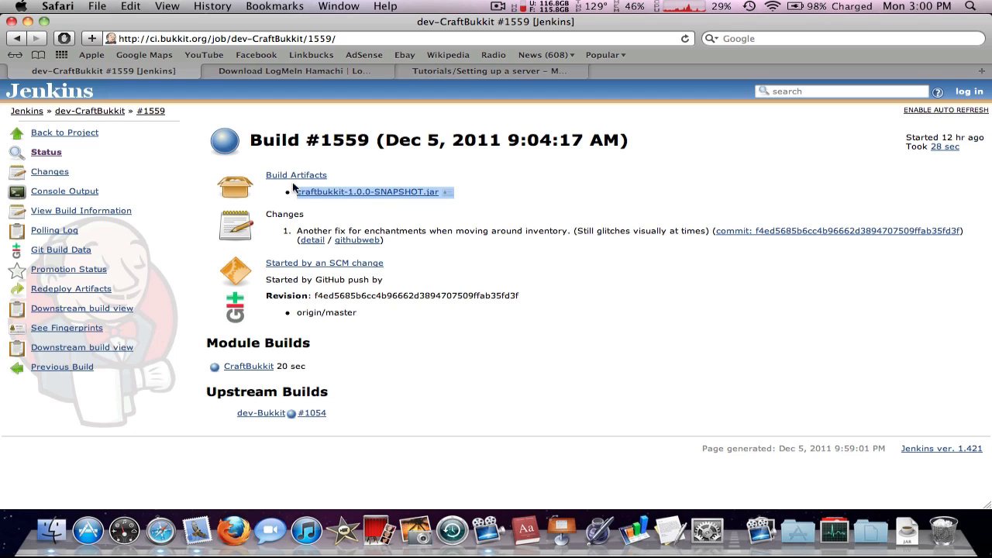
pyautogui.click(355, 172)
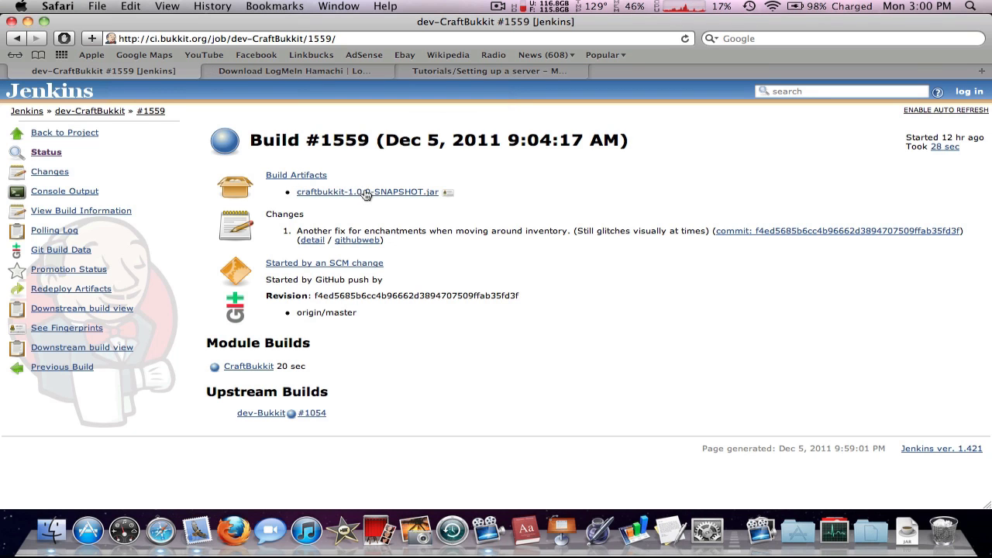
pyautogui.click(319, 73)
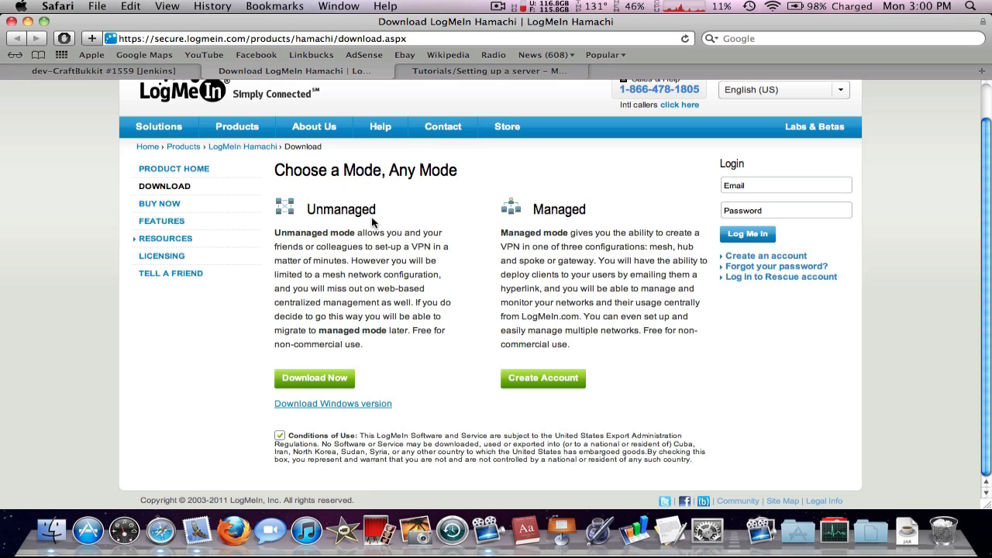
pyautogui.click(501, 70)
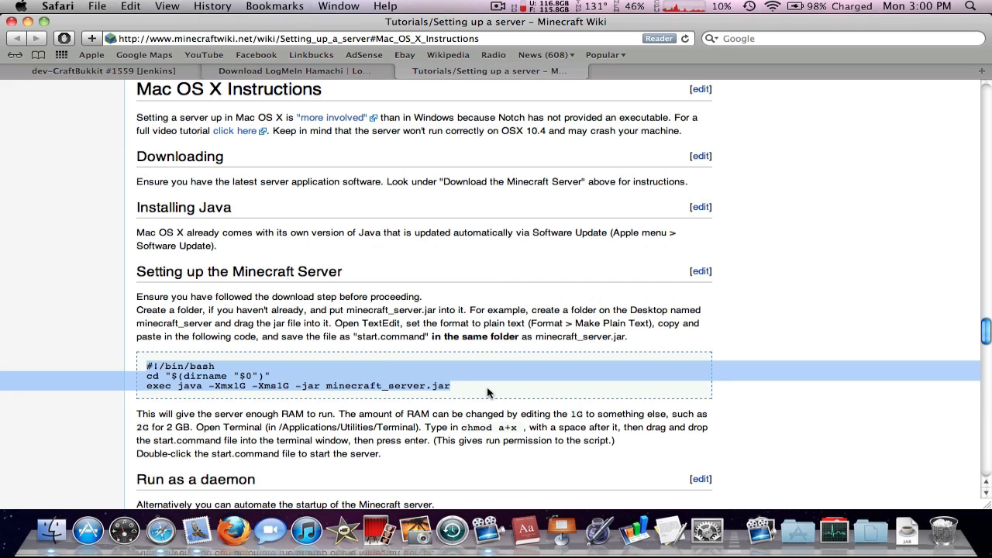
pyautogui.moveTo(171, 385); pyautogui.dragTo(146, 365)
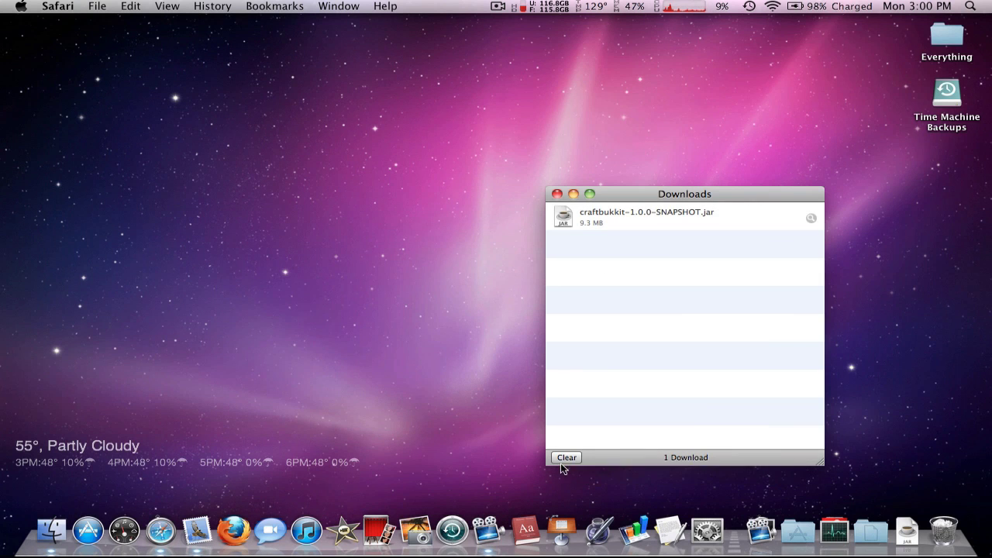
# Clear and close the Downloads window, then move craftbukkit-1.0.0-SNAPSHOT.jar from the downloads stack to the desktop
pyautogui.click(568, 457)
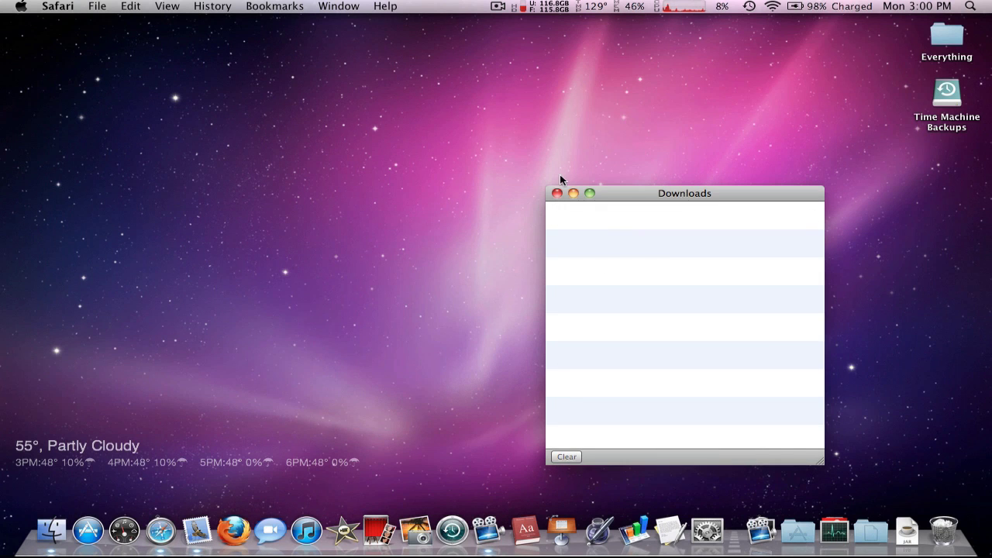
pyautogui.click(557, 193)
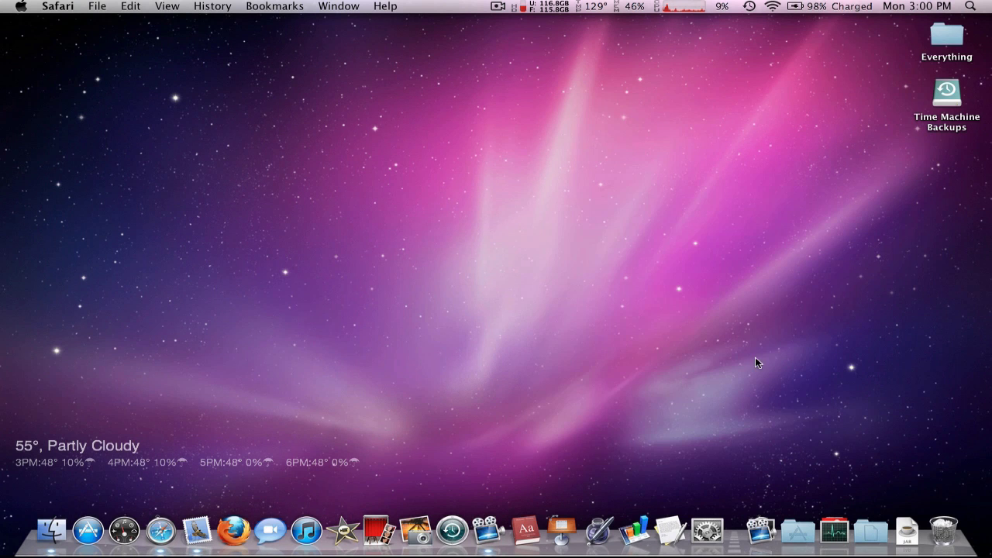
pyautogui.click(911, 518)
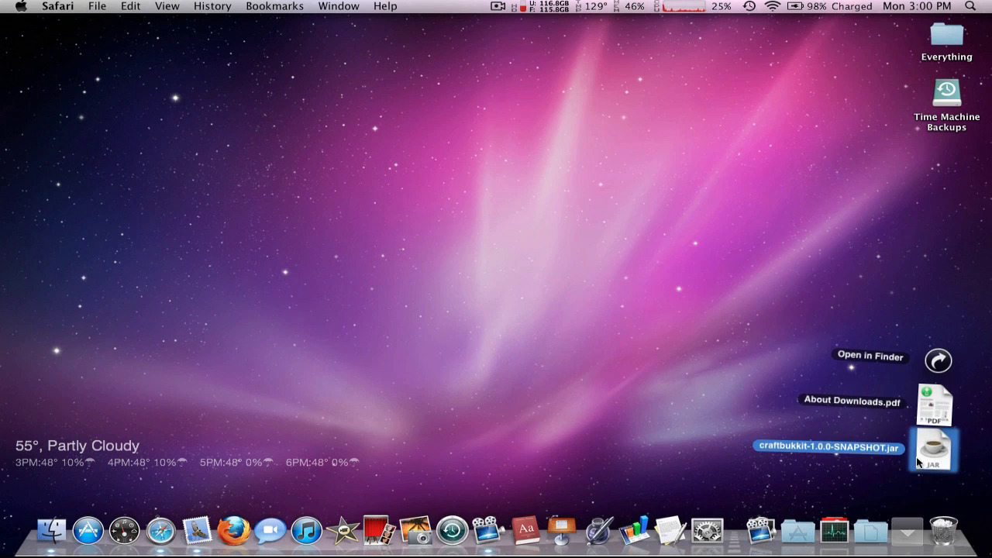
pyautogui.moveTo(916, 457); pyautogui.dragTo(784, 379)
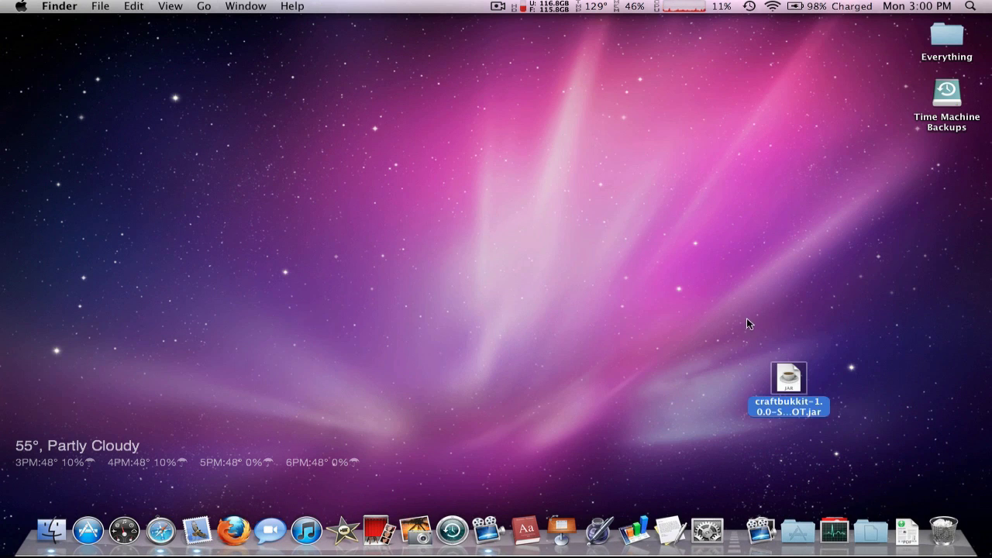
pyautogui.click(772, 336)
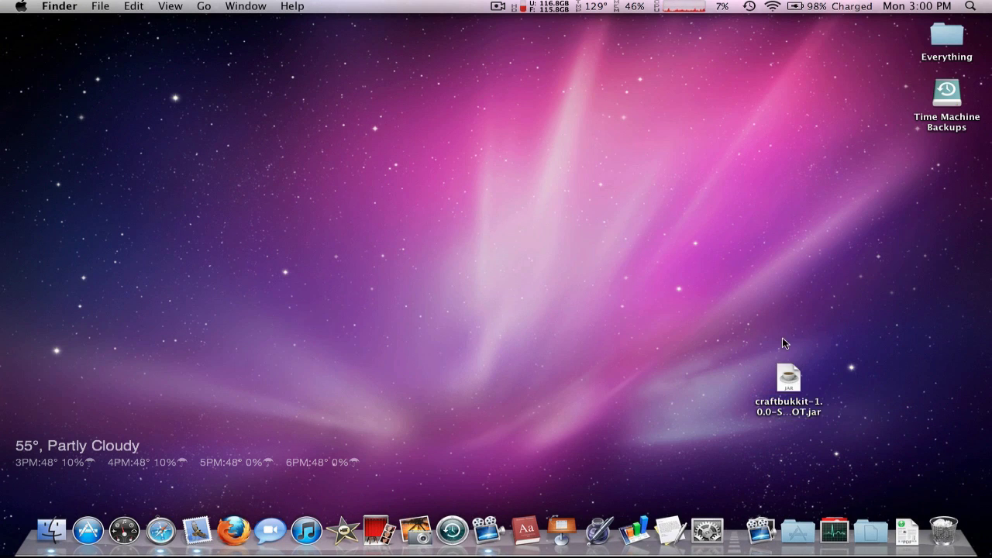
# Create a desktop folder named Server and place it below the Time Machine Backups drive
pyautogui.rightClick(758, 299)
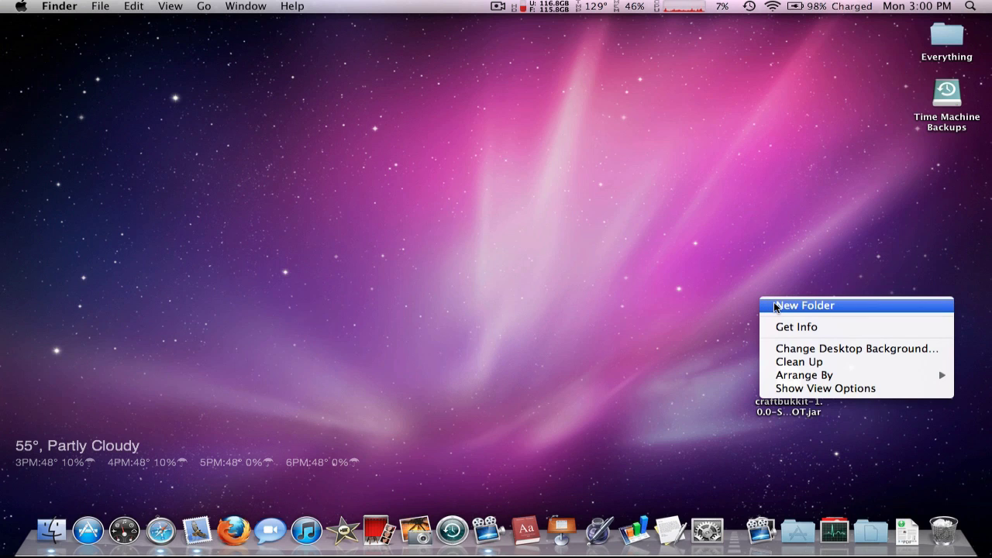
pyautogui.click(775, 305)
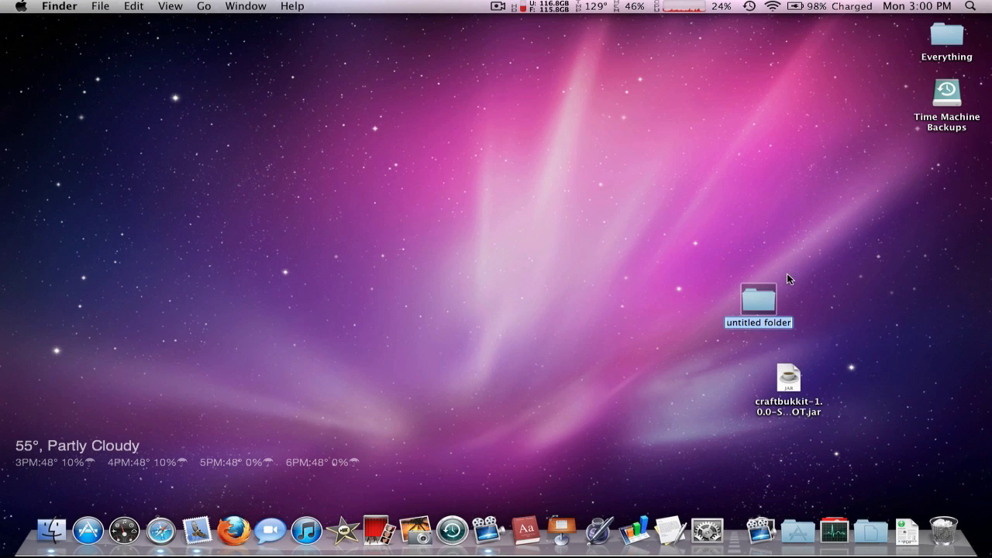
pyautogui.write('Server')
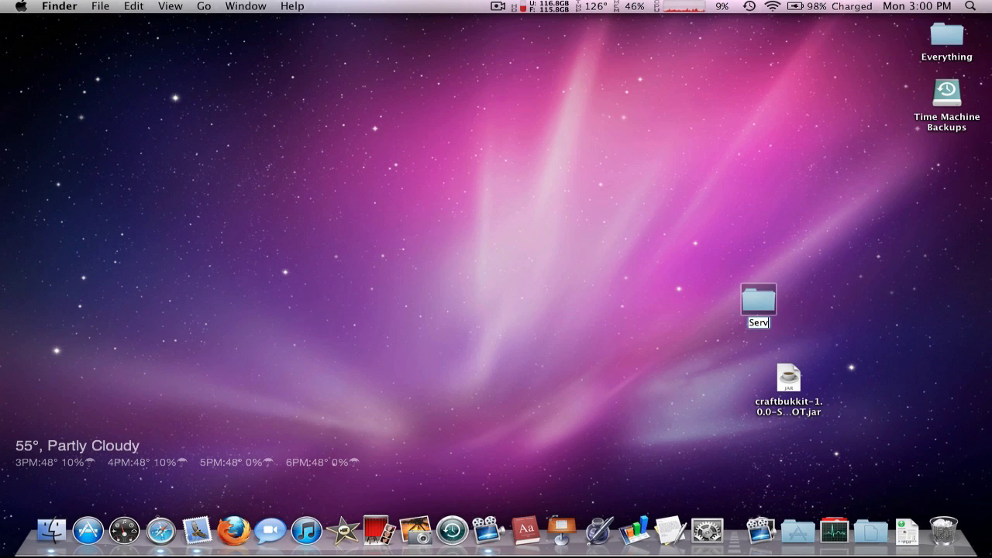
pyautogui.click(867, 269)
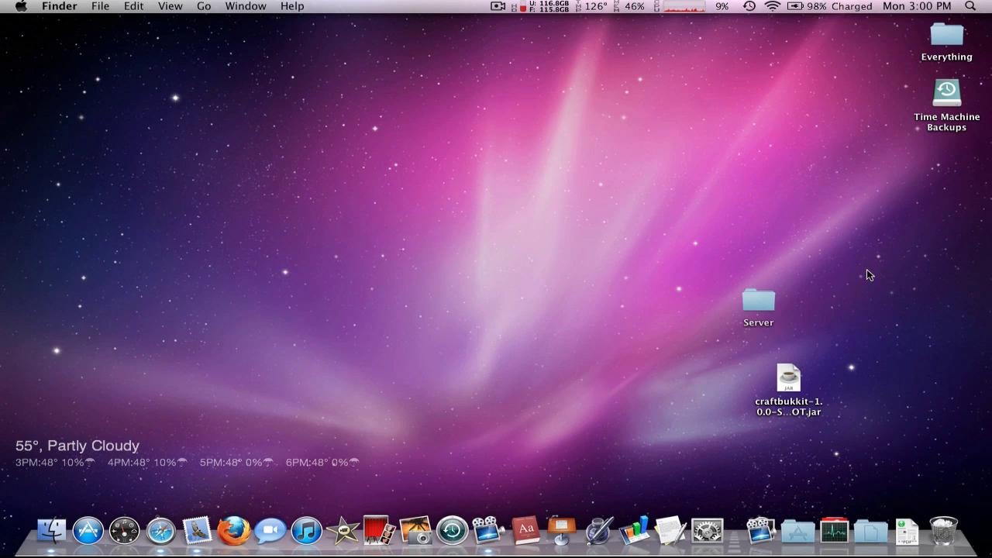
pyautogui.click(751, 299)
pyautogui.moveTo(751, 299); pyautogui.dragTo(891, 235)
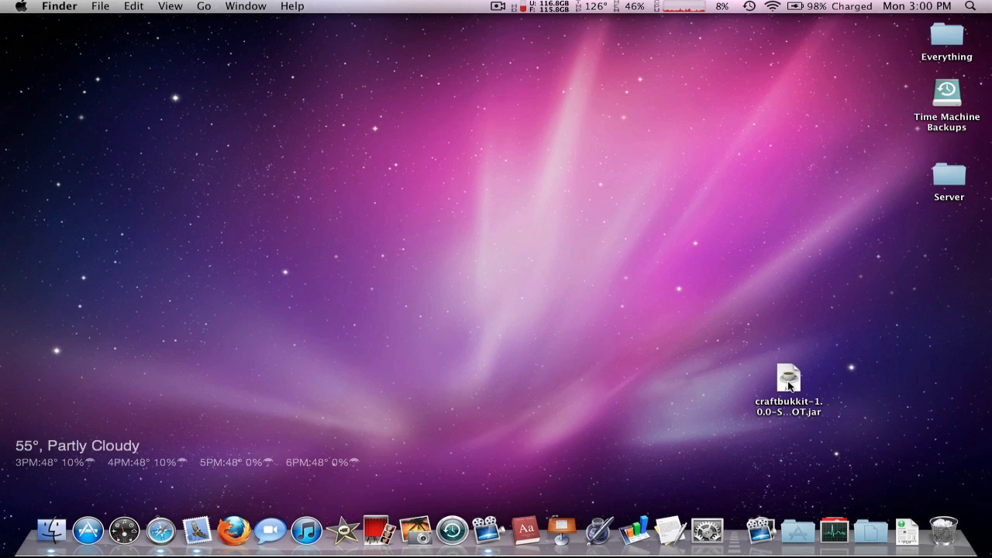
# Move the CraftBukkit jar into the Server folder and open the folder
pyautogui.moveTo(787, 381); pyautogui.dragTo(957, 175)
pyautogui.doubleClick(957, 175)
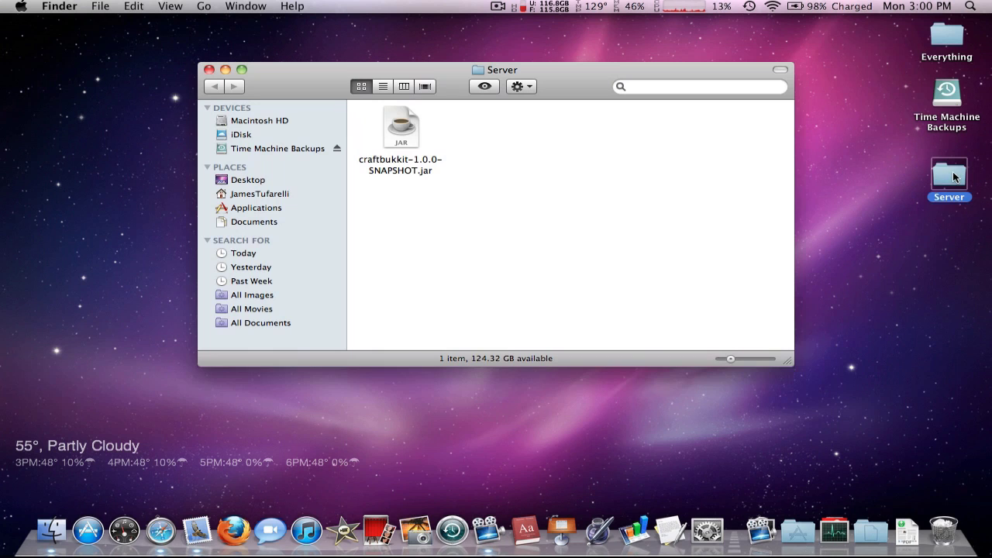
# Rename the CraftBukkit jar in the Server folder to craftbukkit.jar
pyautogui.click(411, 133)
pyautogui.press('Return')
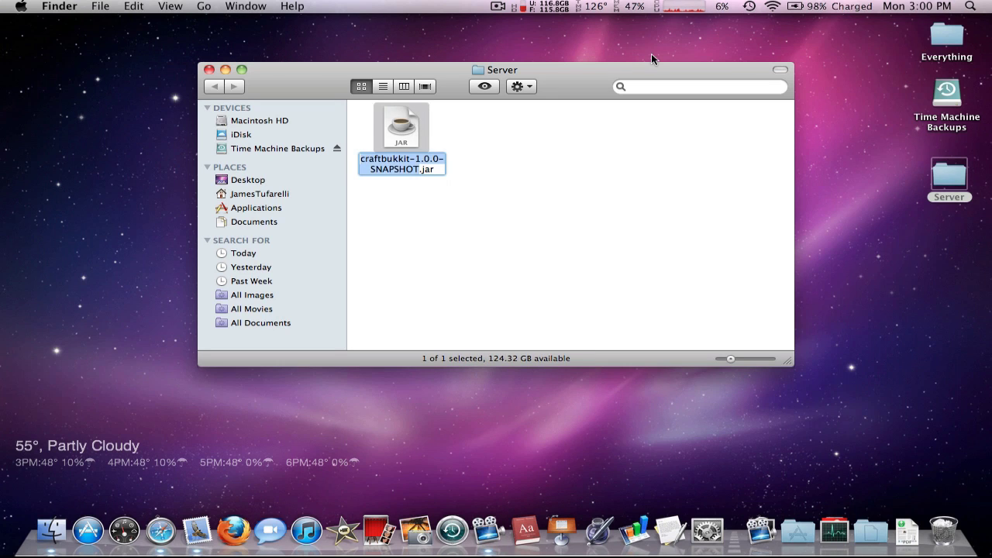
pyautogui.click(425, 169)
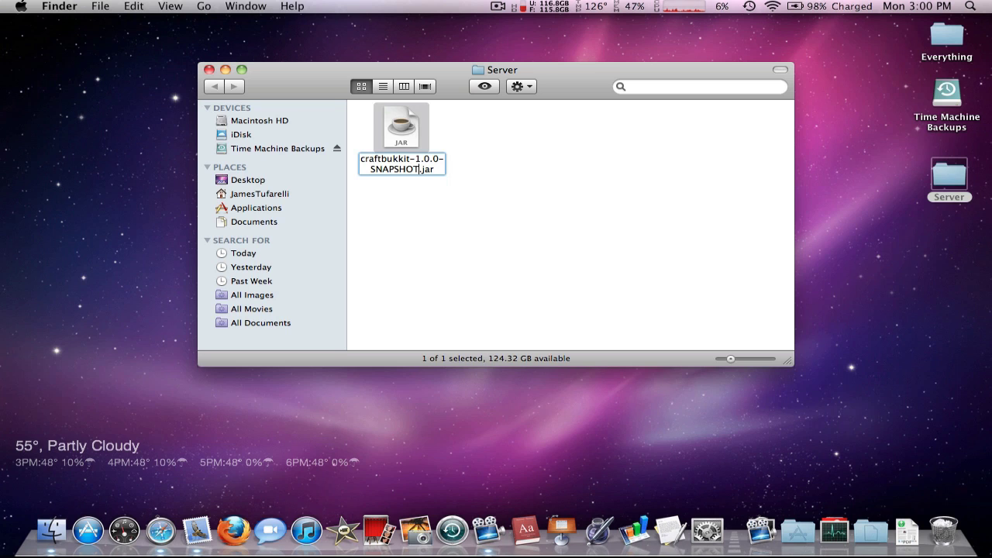
pyautogui.press('BackSpace')
pyautogui.press('BackSpace')
pyautogui.press('BackSpace')
pyautogui.press('BackSpace')
pyautogui.press('BackSpace')
pyautogui.press('BackSpace')
pyautogui.press('BackSpace')
pyautogui.press('BackSpace')
pyautogui.press('BackSpace')
pyautogui.press('BackSpace')
pyautogui.press('BackSpace')
pyautogui.press('BackSpace')
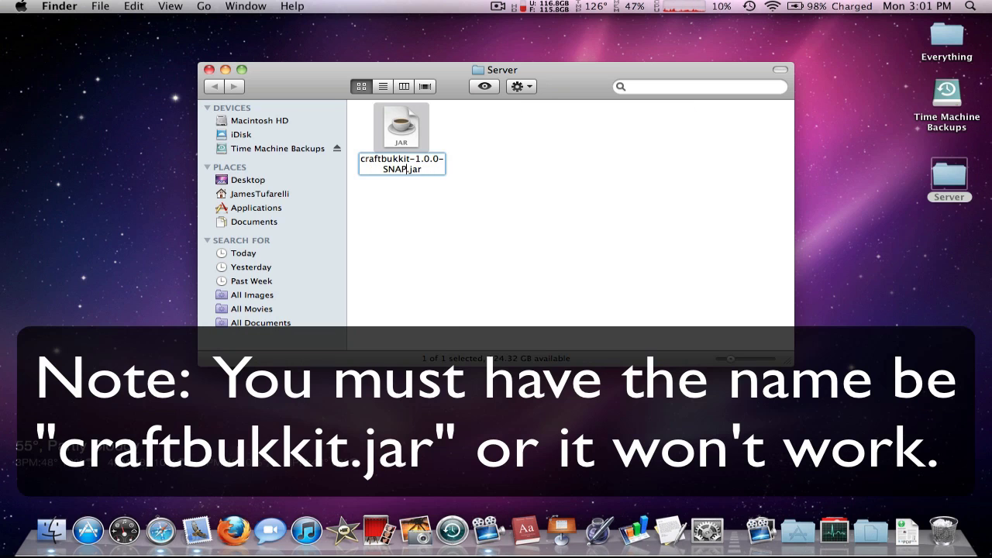
pyautogui.press('BackSpace')
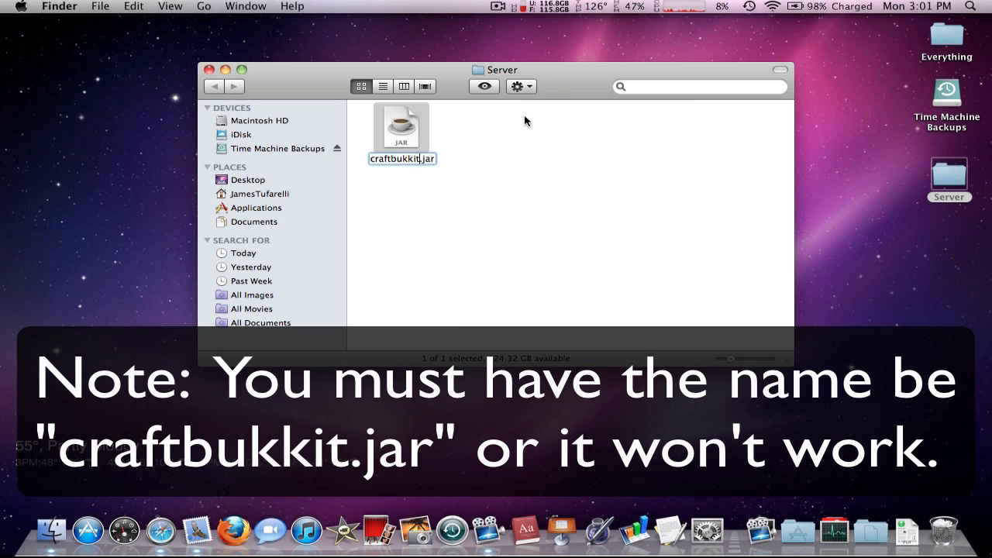
pyautogui.press('Return')
pyautogui.click(476, 205)
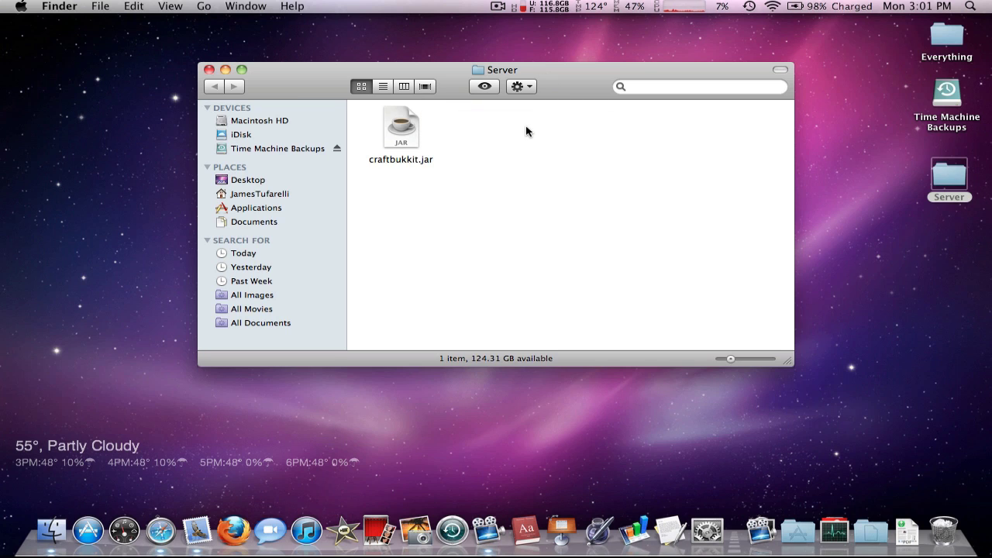
# Move the Server window aside, open a blank TextEdit document and place it so the jar stays in view
pyautogui.moveTo(577, 95); pyautogui.dragTo(521, 57)
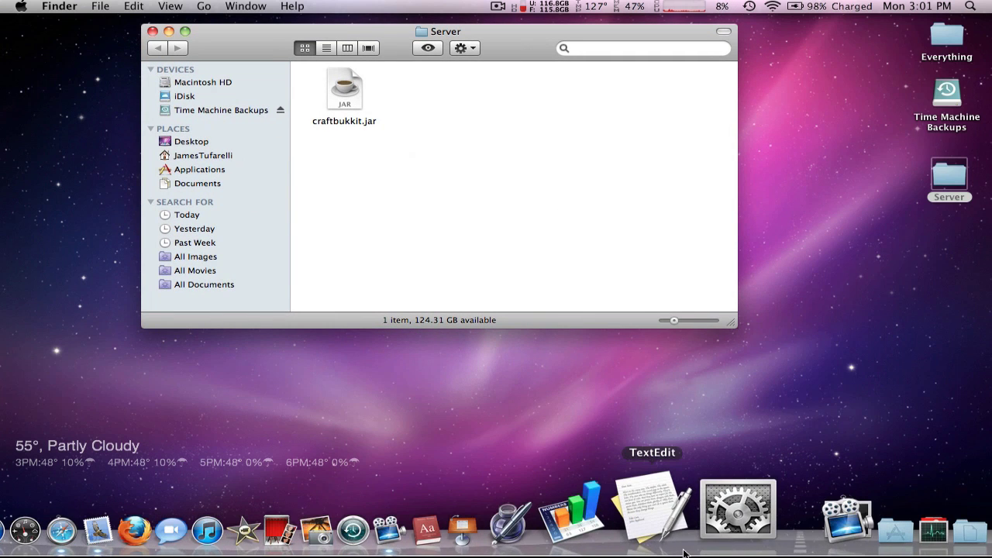
pyautogui.click(683, 525)
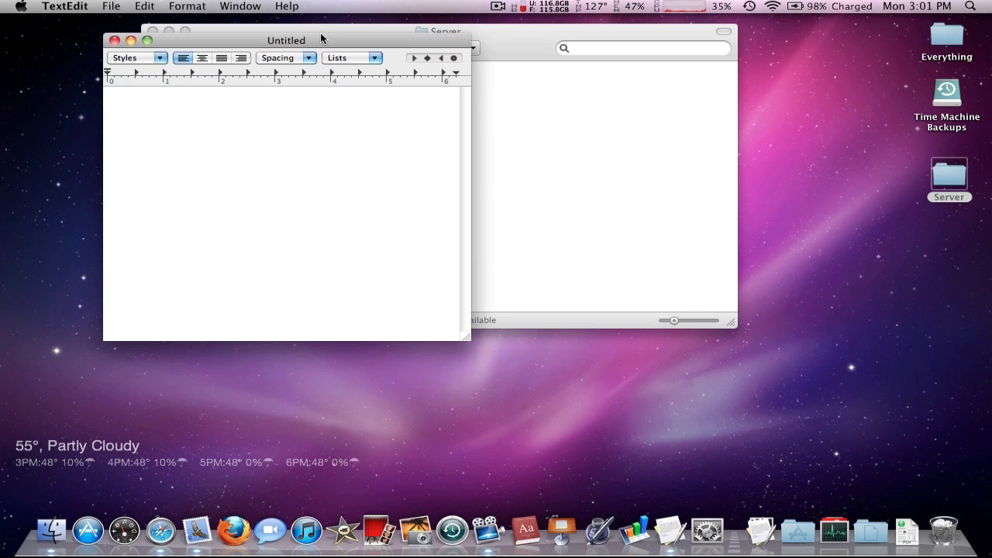
pyautogui.moveTo(312, 35); pyautogui.dragTo(738, 114)
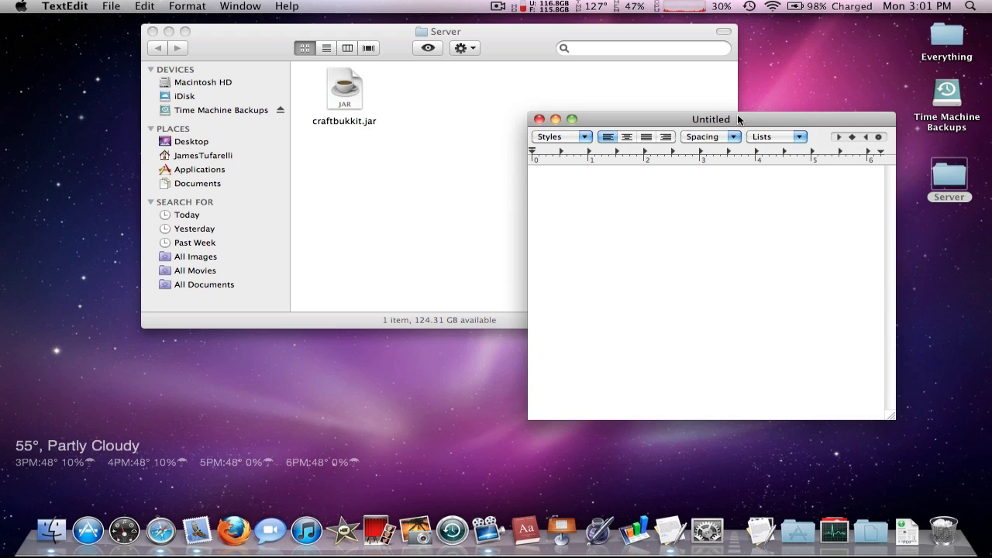
pyautogui.click(971, 7)
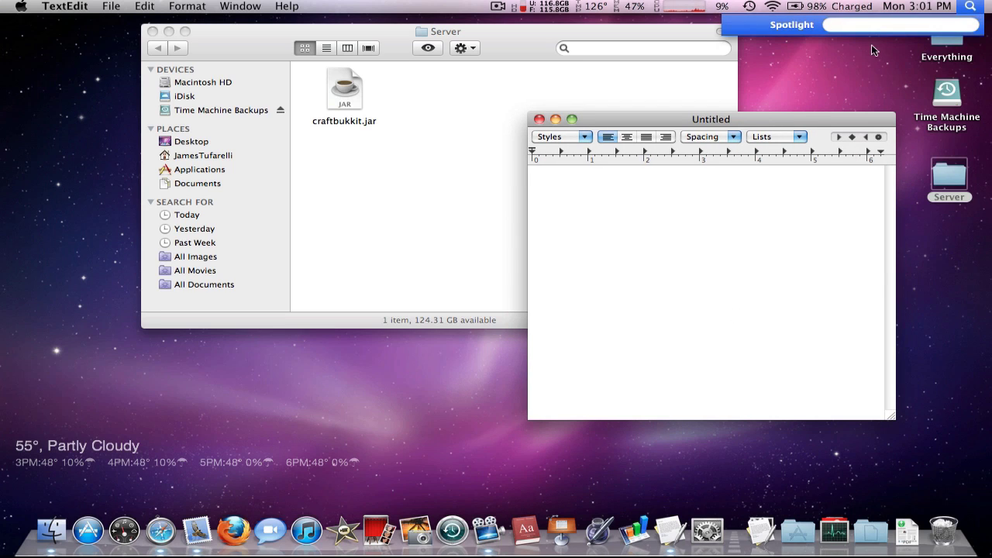
pyautogui.click(759, 307)
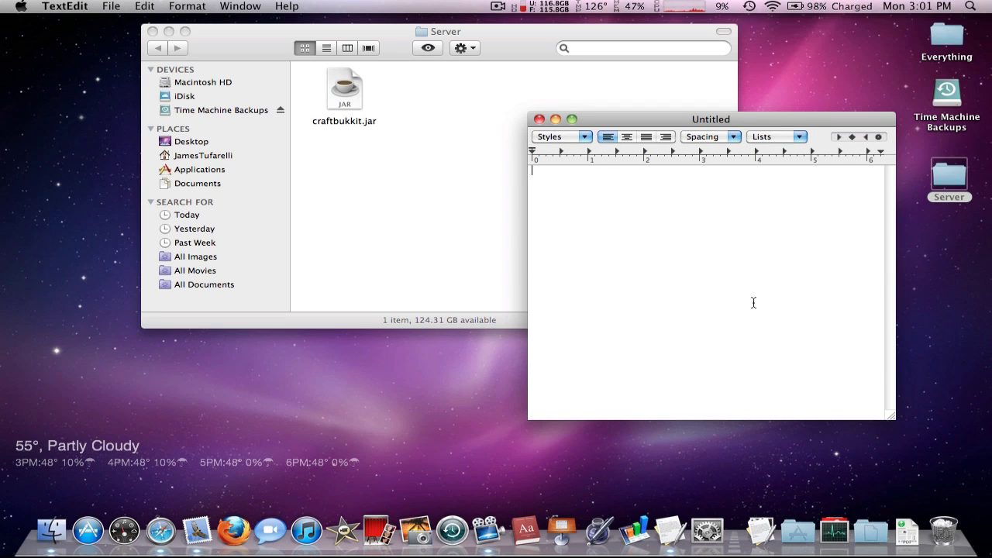
# Paste the wiki's three-line bash start script into the blank document, checking it against the Mac OS X instructions page
pyautogui.rightClick(571, 199)
pyautogui.click(612, 228)
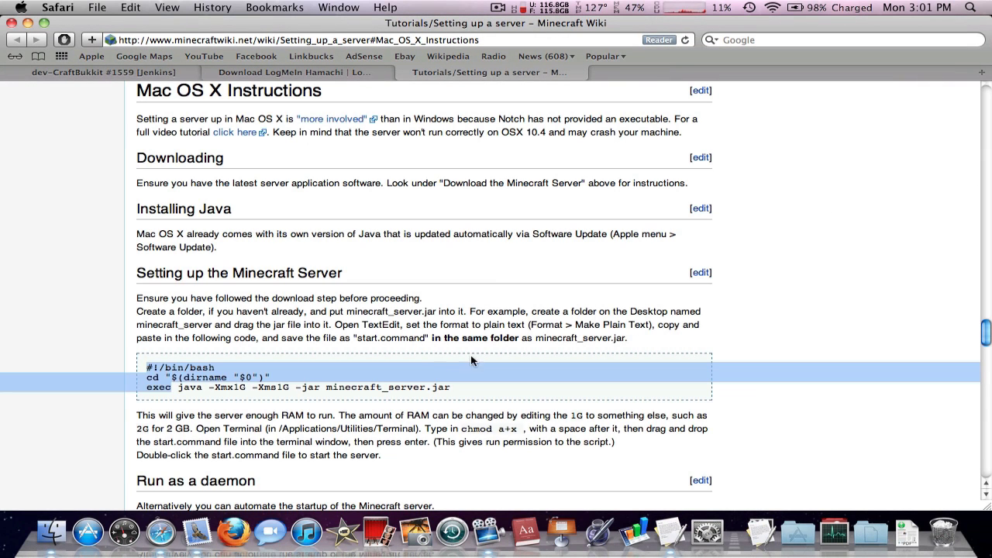
pyautogui.click(472, 391)
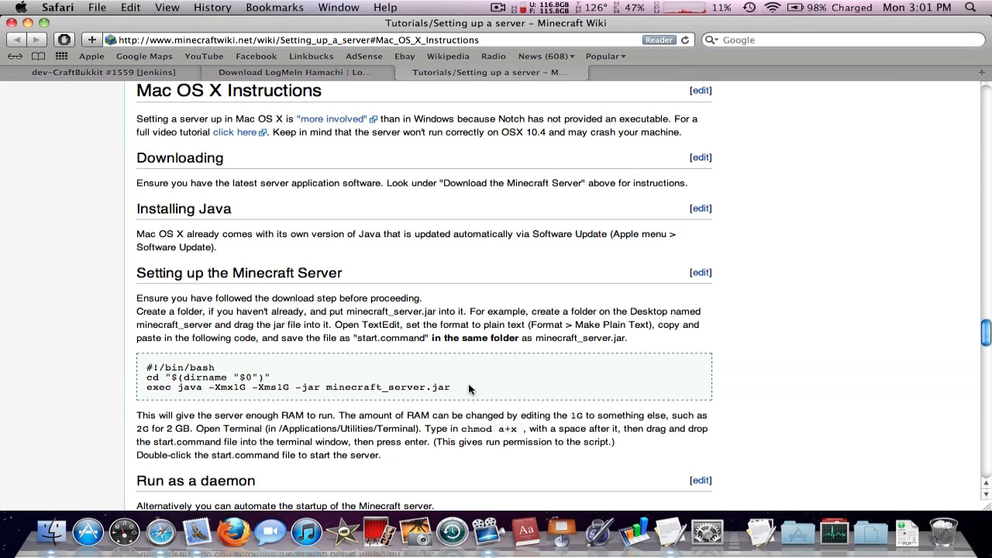
pyautogui.click(671, 527)
pyautogui.click(28, 24)
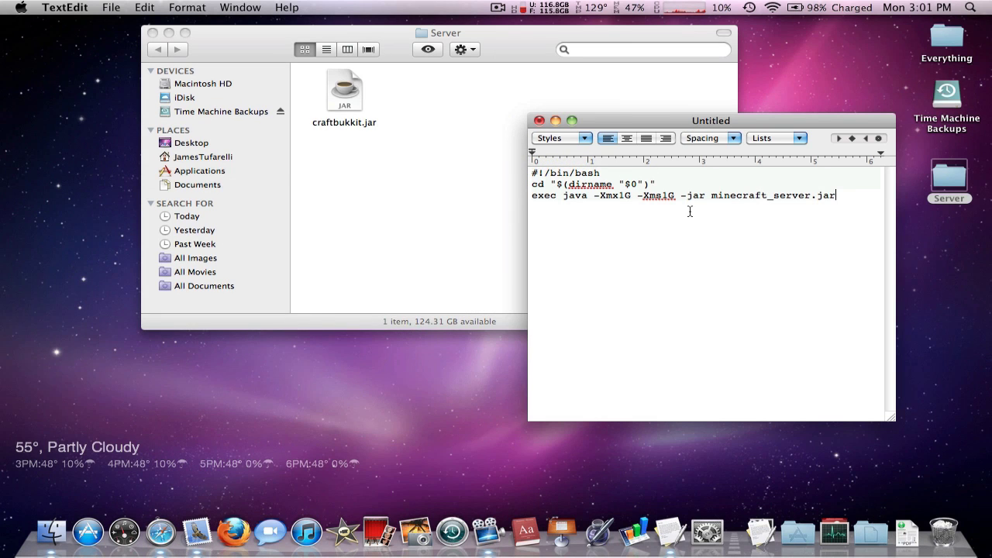
# Replace minecraft_server with craftbukkit in the script's exec java line so it ends in craftbukkit.jar
pyautogui.moveTo(837, 196); pyautogui.dragTo(673, 198)
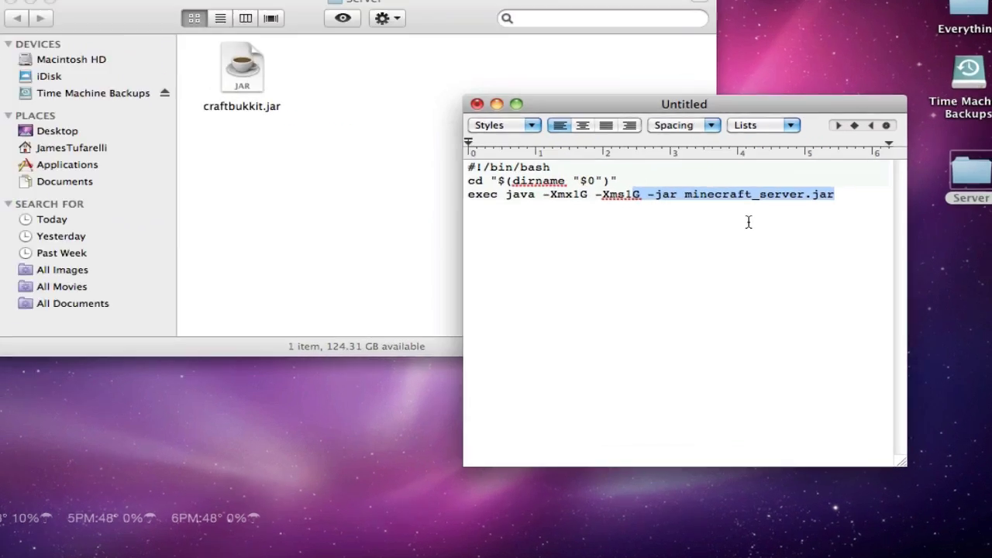
pyautogui.click(838, 207)
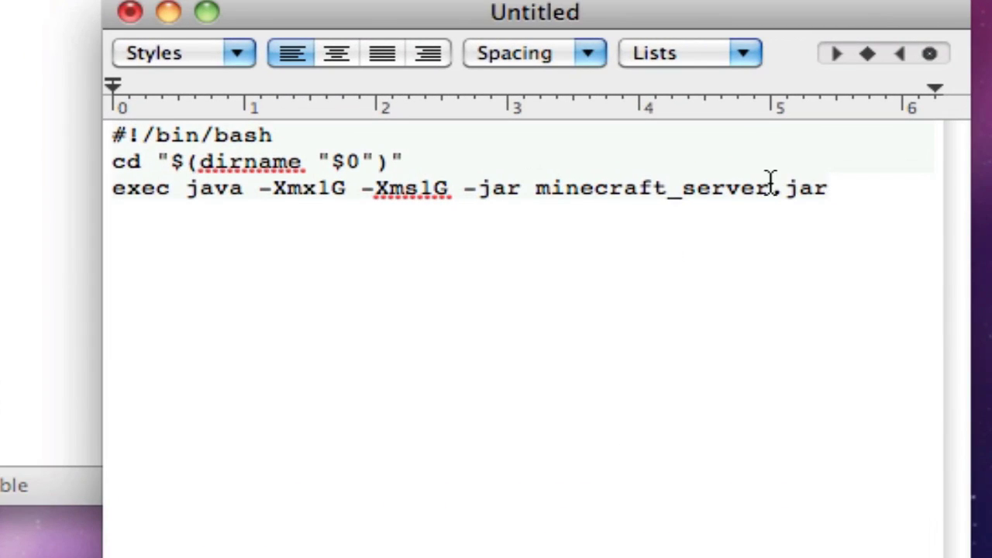
pyautogui.moveTo(769, 189); pyautogui.dragTo(535, 201)
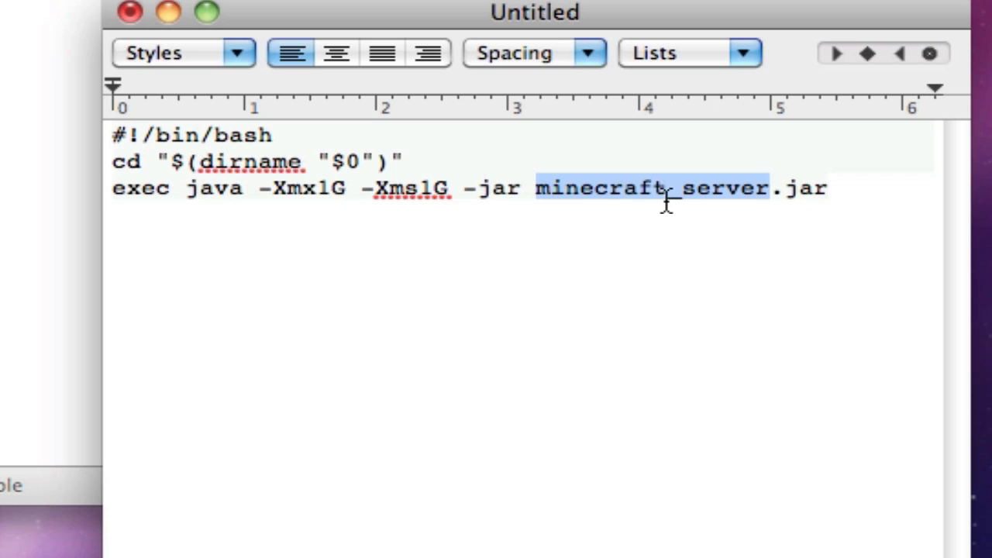
pyautogui.write('craft')
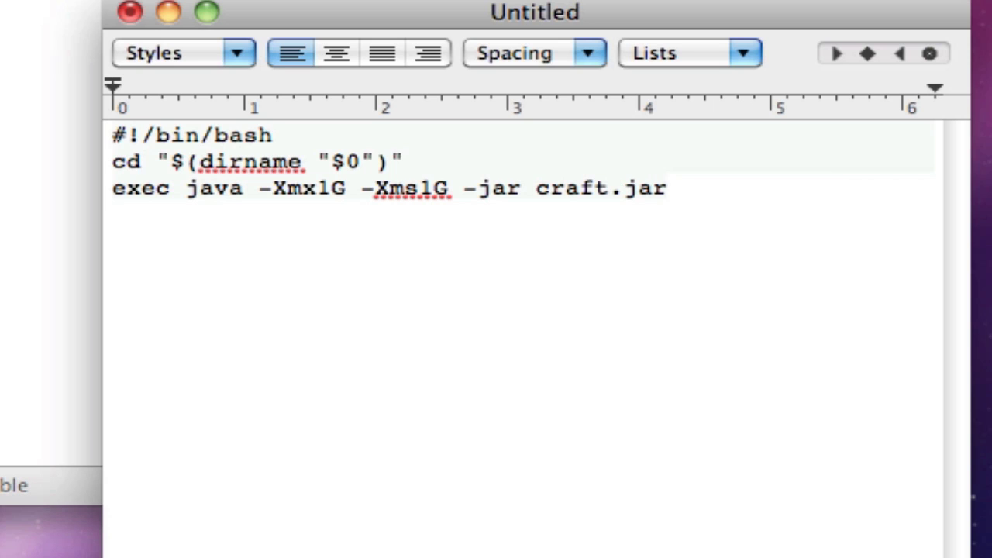
pyautogui.write('bukkit')
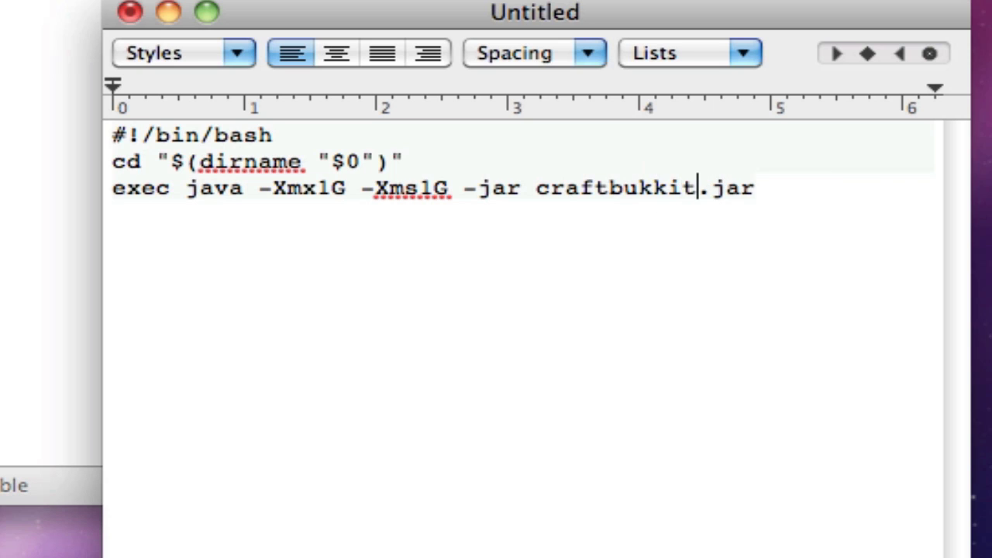
# Check the dot in craftbukkit.jar and the space after -jar in the script's last line
pyautogui.click(715, 207)
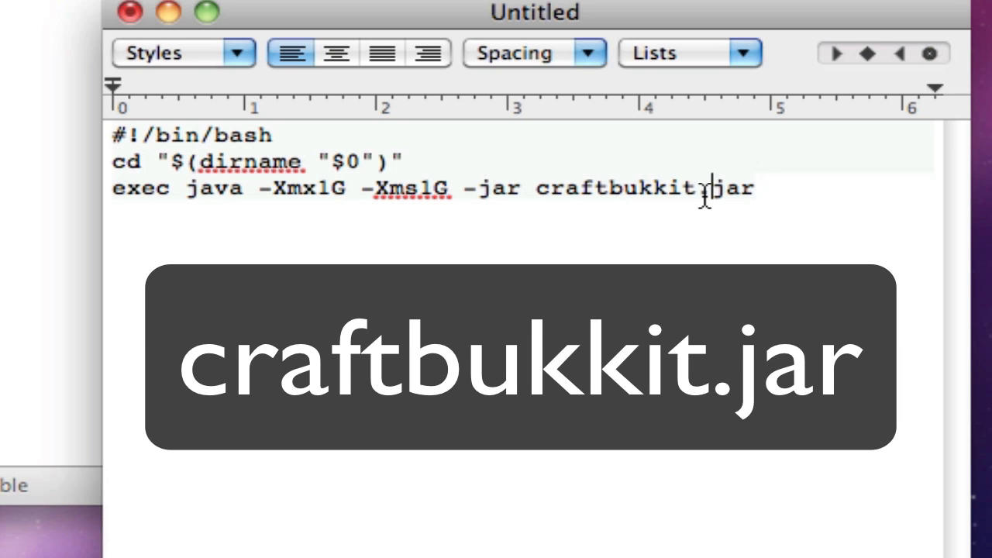
pyautogui.press('Left')
pyautogui.press('Right')
pyautogui.press('Right')
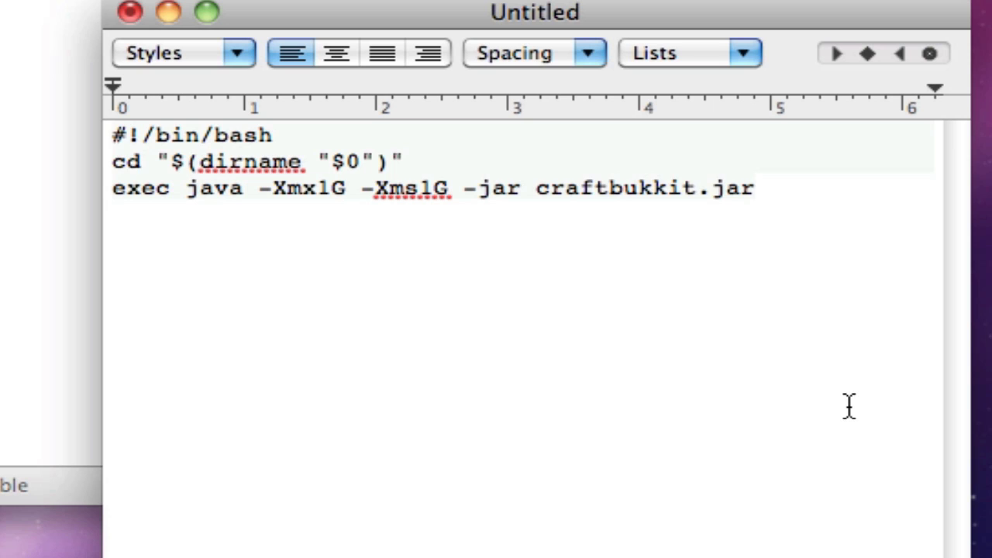
pyautogui.moveTo(756, 190); pyautogui.dragTo(432, 194)
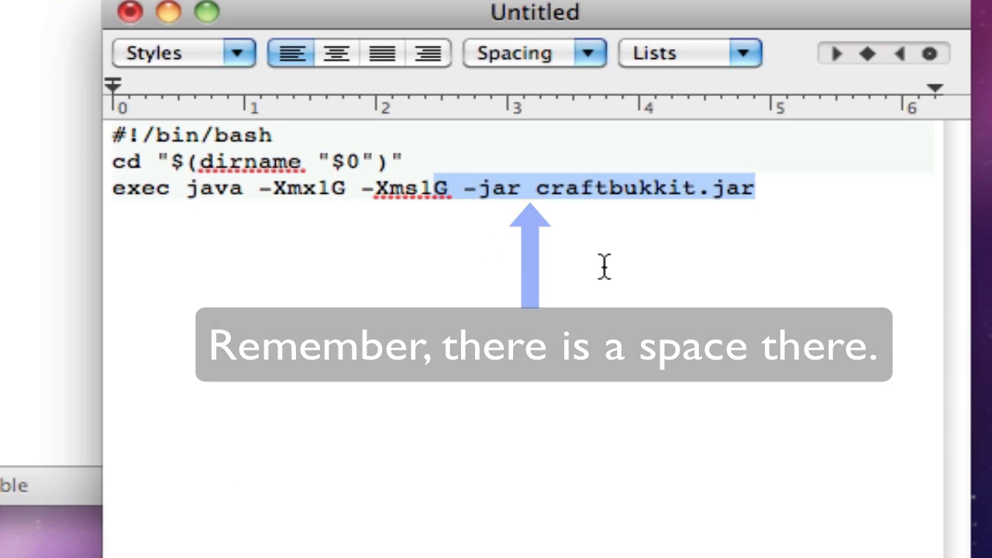
pyautogui.click(745, 215)
pyautogui.press('super+a')
pyautogui.click(220, 327)
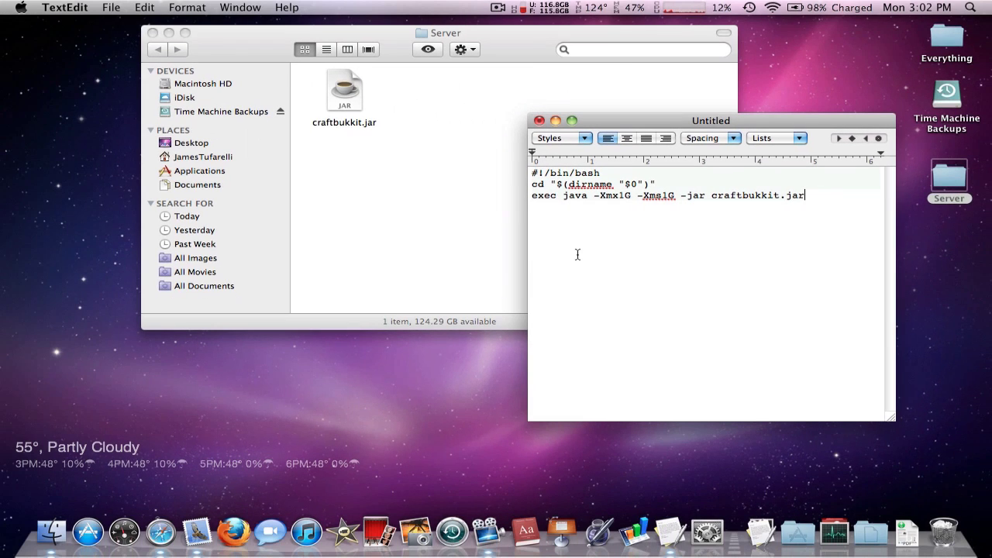
# Convert the start script document to plain text and accept the loss of rich text styles
pyautogui.click(190, 10)
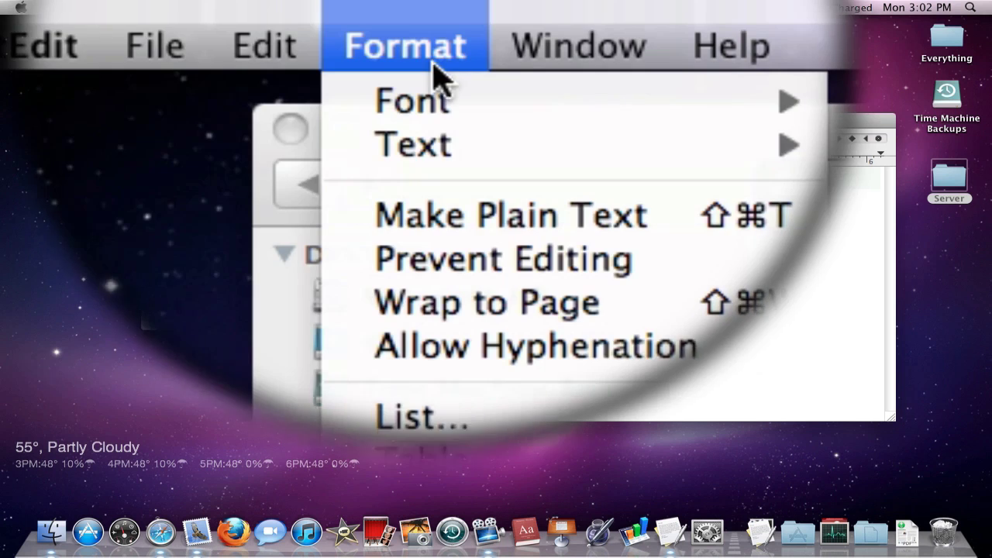
pyautogui.click(208, 62)
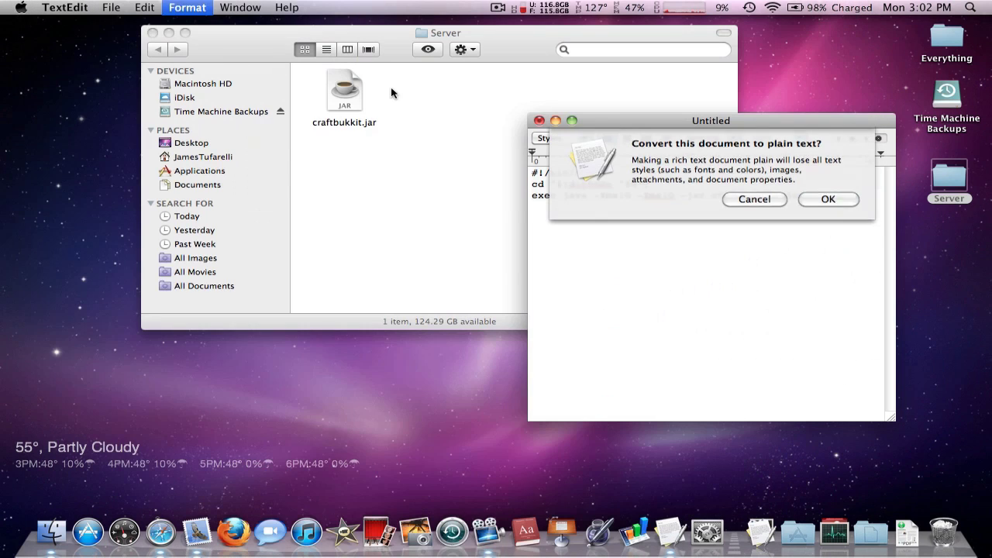
pyautogui.click(823, 199)
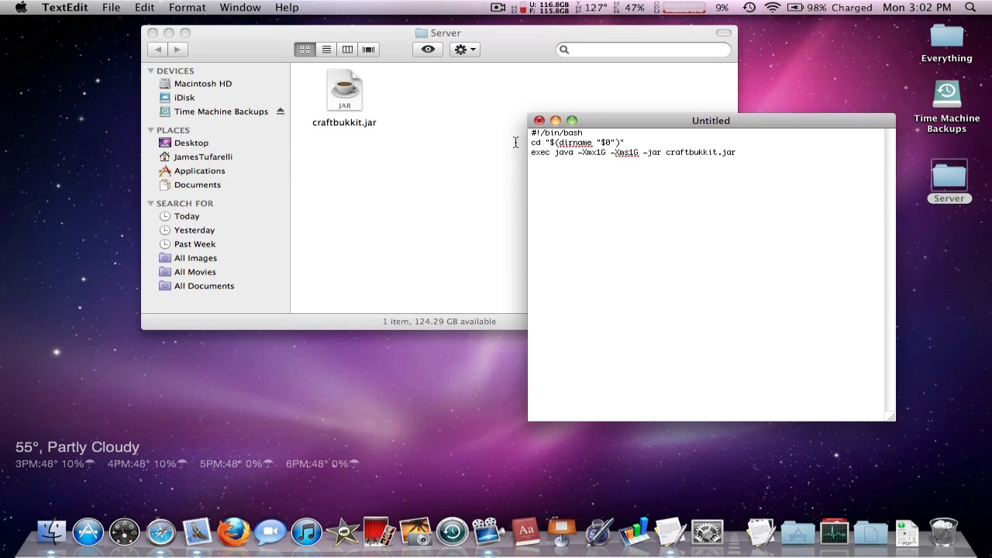
# Save the script to the Desktop as Start.command with Unicode (UTF-8) encoding, and quit TextEdit
pyautogui.click(107, 7)
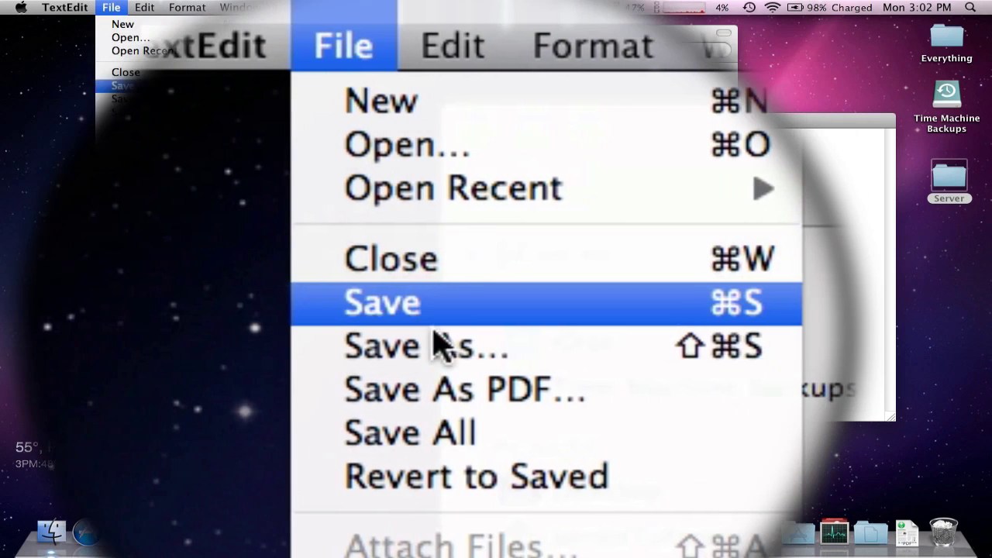
pyautogui.click(438, 347)
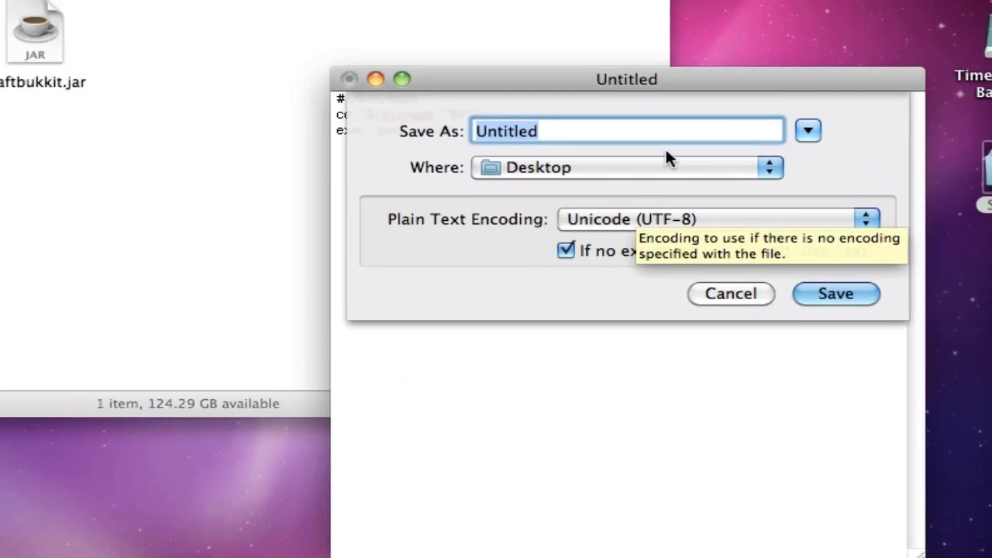
pyautogui.write('Sta')
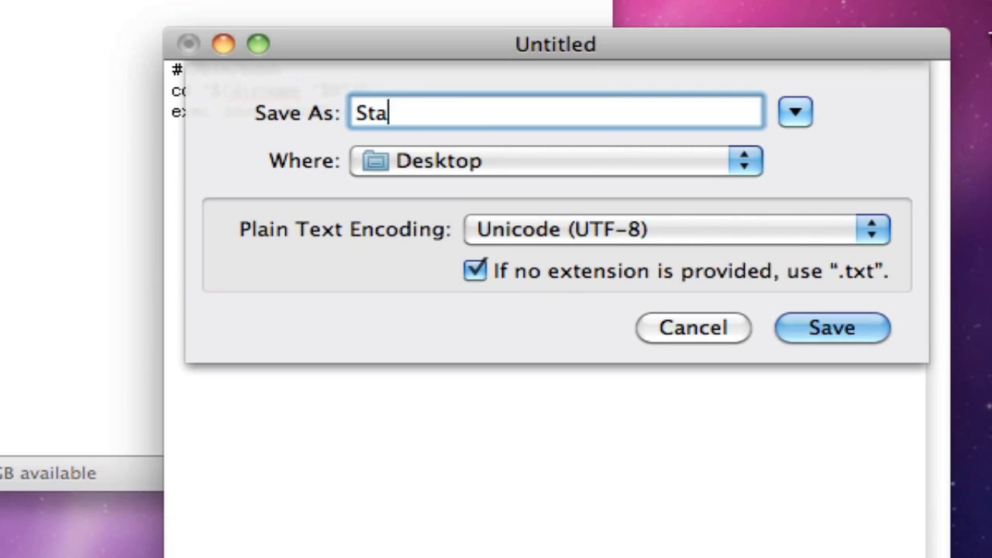
pyautogui.write('rt.co')
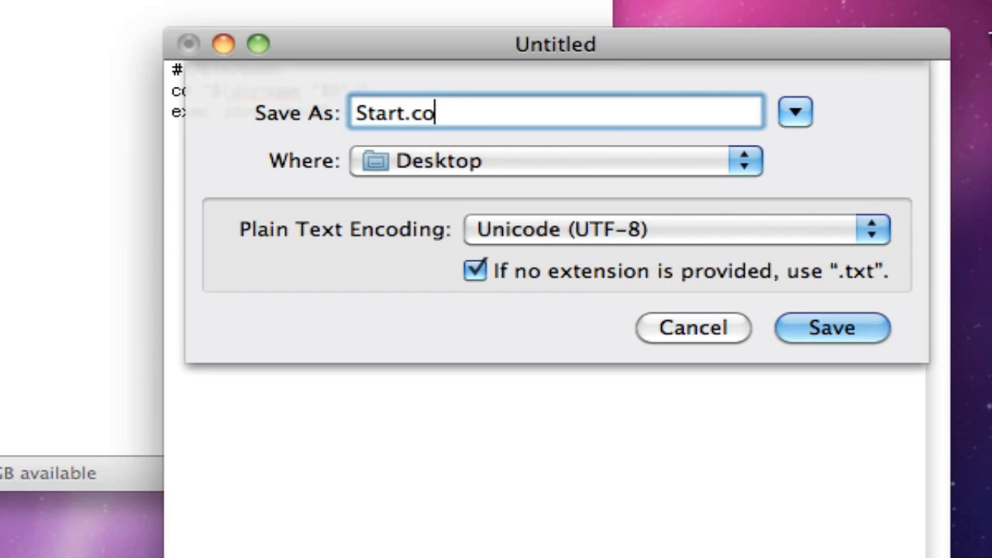
pyautogui.write('mma')
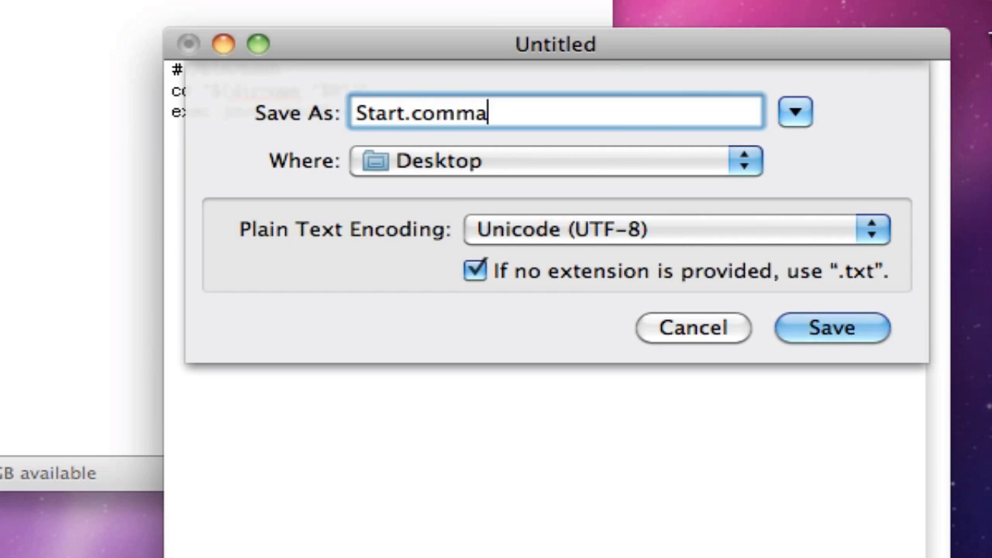
pyautogui.write('nd')
pyautogui.moveTo(403, 111); pyautogui.dragTo(556, 111)
pyautogui.click(560, 111)
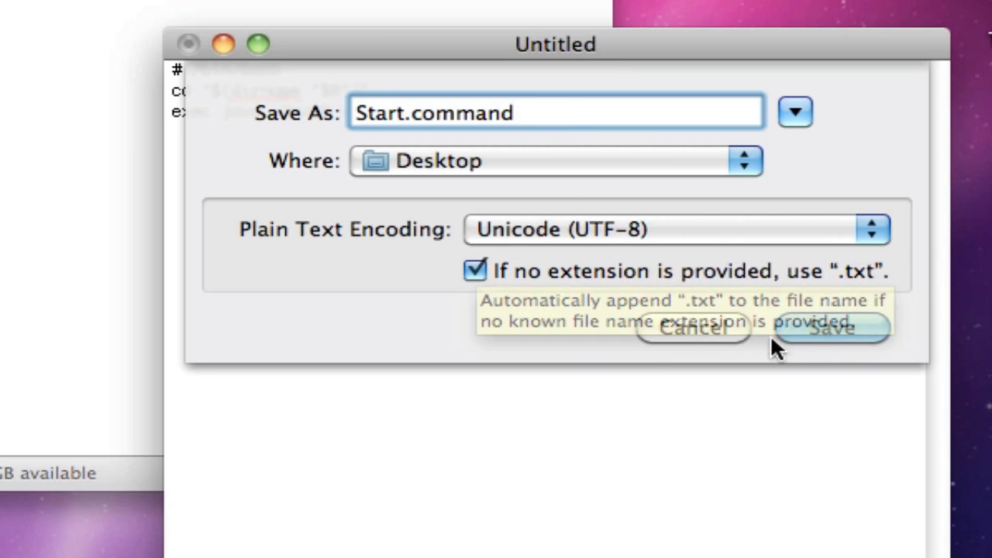
pyautogui.click(814, 326)
pyautogui.press('super+q')
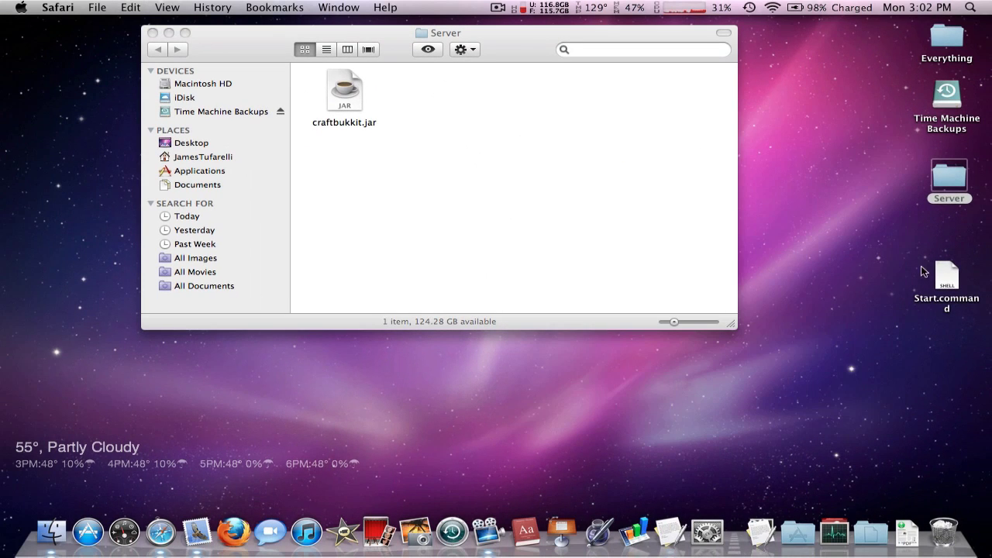
# Move Start.command from the desktop into the Server folder, beside craftbukkit.jar
pyautogui.moveTo(946, 275); pyautogui.dragTo(423, 102)
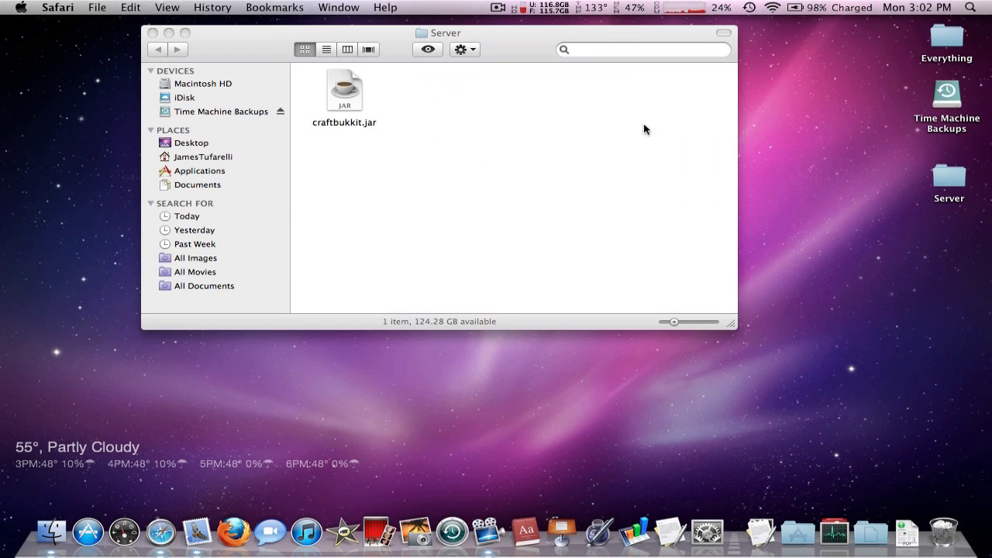
pyautogui.click(939, 180)
pyautogui.click(873, 187)
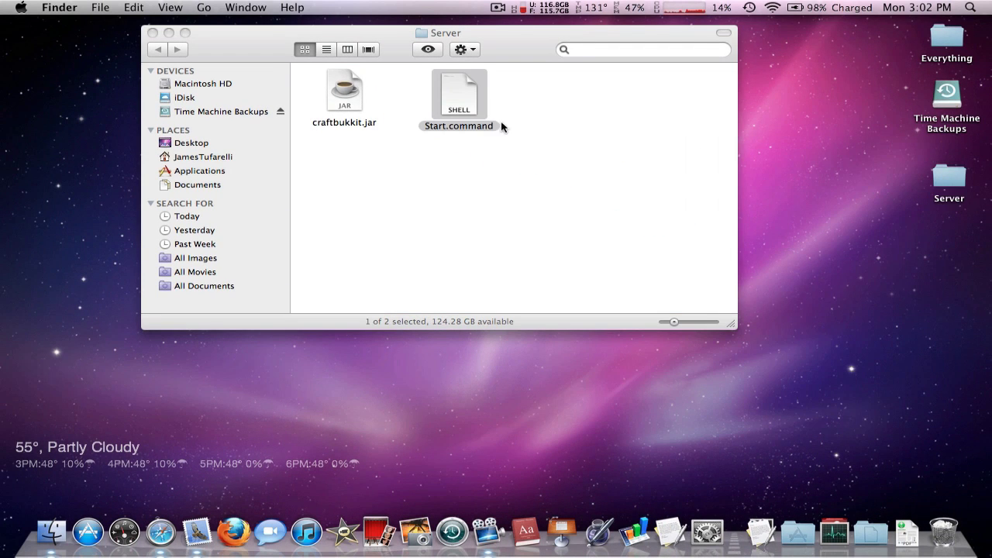
# Give Start.command a red label and line it up beside craftbukkit.jar in the Server folder
pyautogui.rightClick(469, 100)
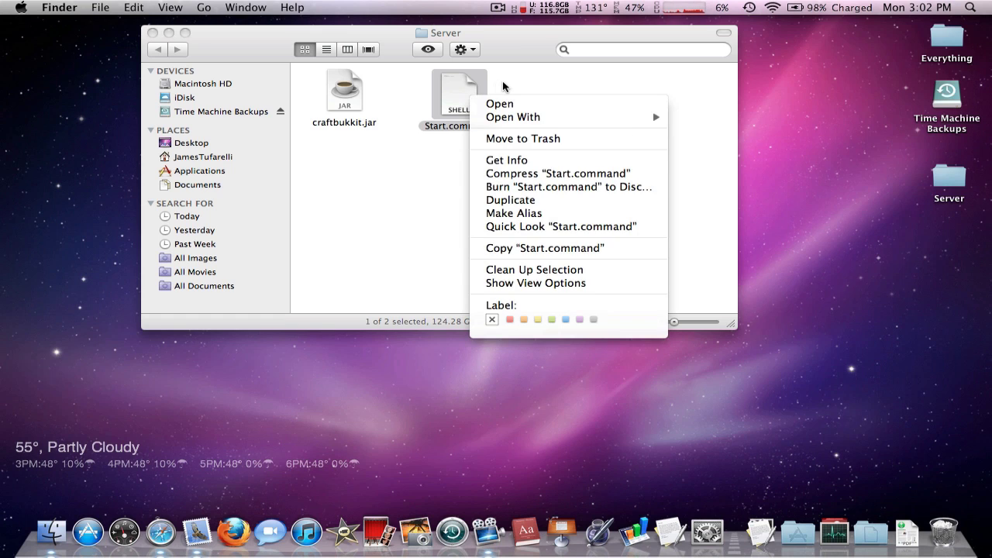
pyautogui.click(502, 90)
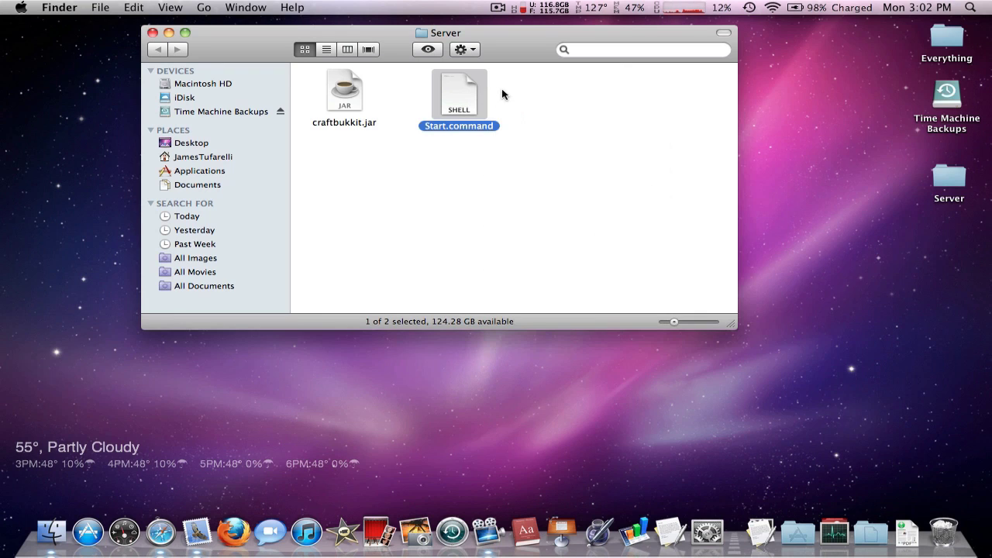
pyautogui.rightClick(457, 106)
pyautogui.click(496, 320)
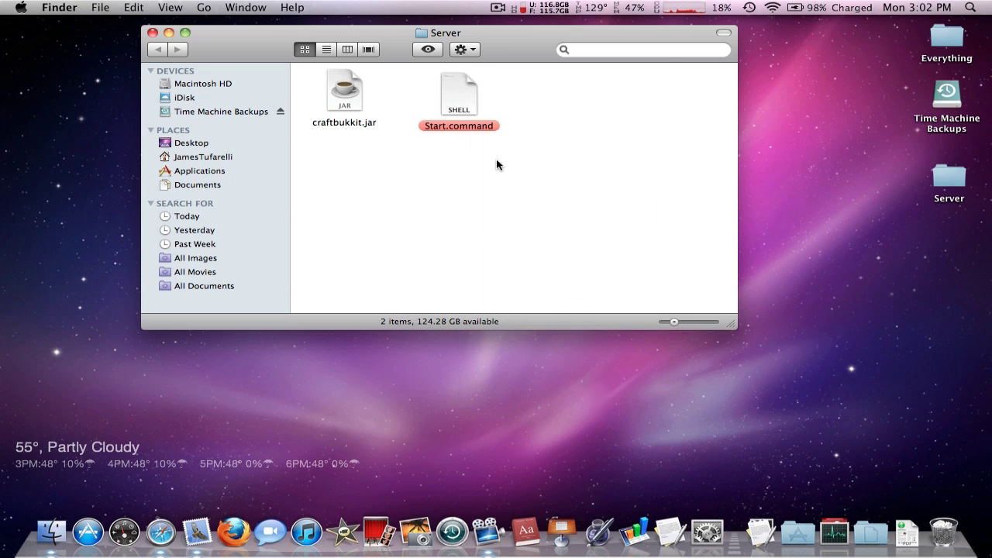
pyautogui.moveTo(461, 97); pyautogui.dragTo(439, 95)
pyautogui.click(475, 177)
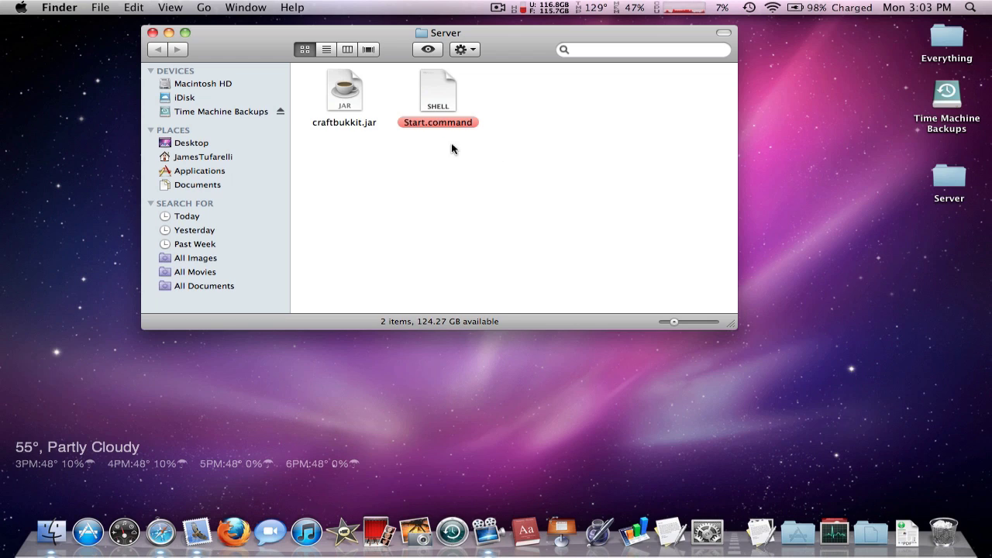
# Open Terminal and place its window so that the files in the Server folder stay in view
pyautogui.click(423, 91)
pyautogui.click(352, 107)
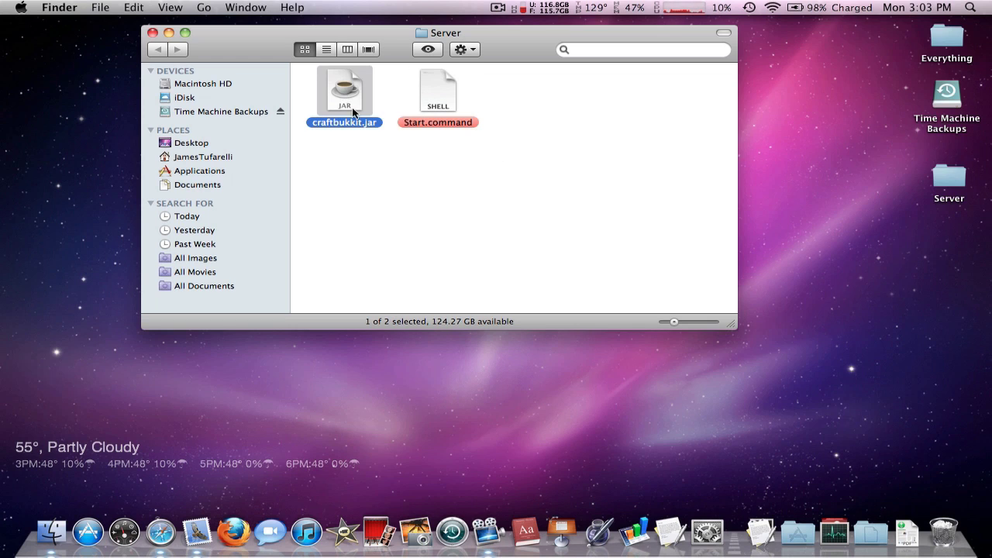
pyautogui.click(978, 7)
pyautogui.write('ter')
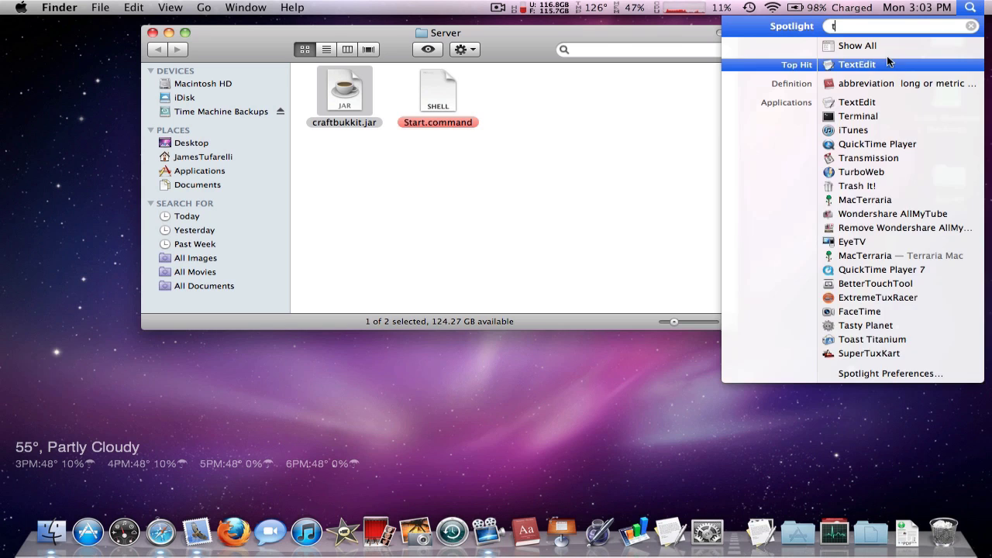
pyautogui.click(877, 68)
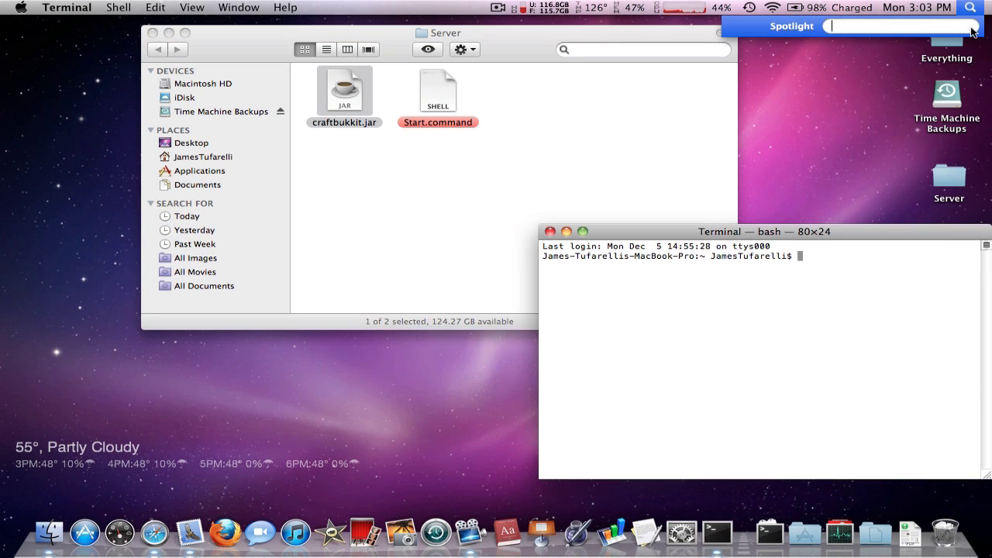
pyautogui.click(787, 331)
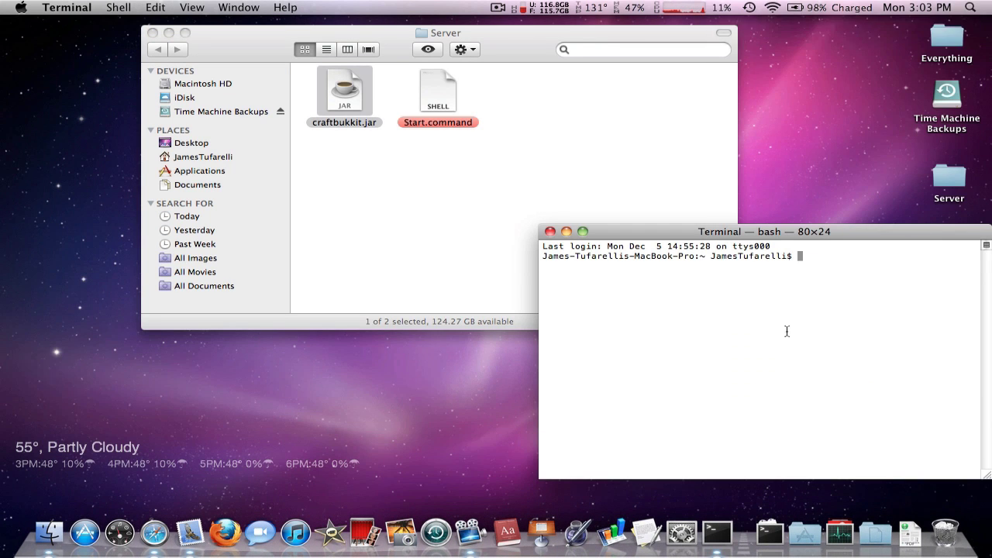
pyautogui.moveTo(815, 235); pyautogui.dragTo(723, 211)
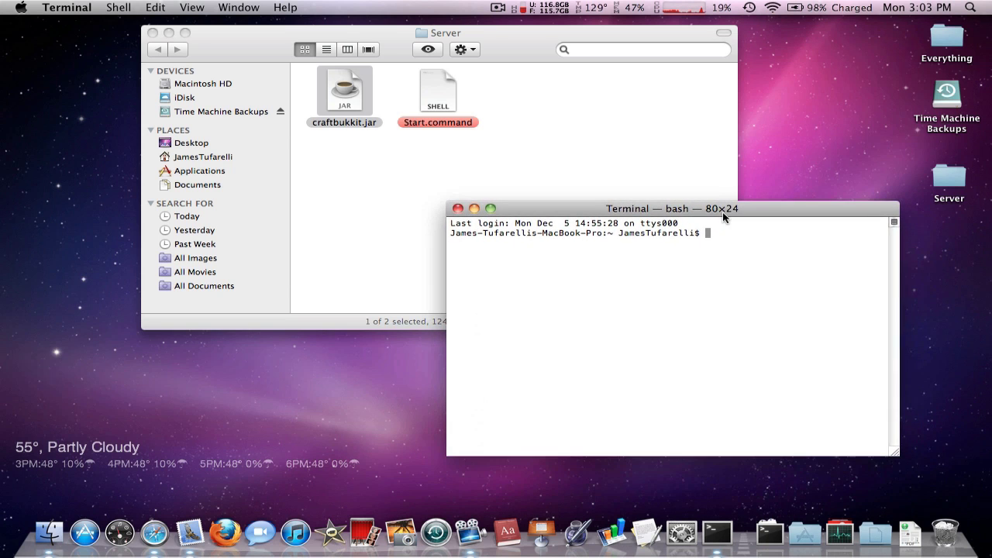
# Make Start.command in the Server folder executable by running chmod a+x on its path, and quit Terminal
pyautogui.click(436, 92)
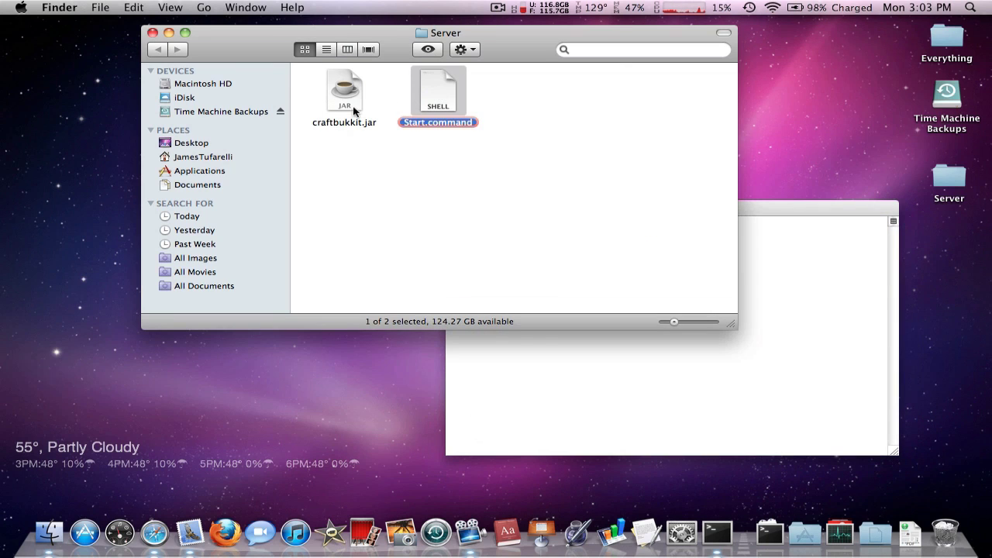
pyautogui.click(787, 341)
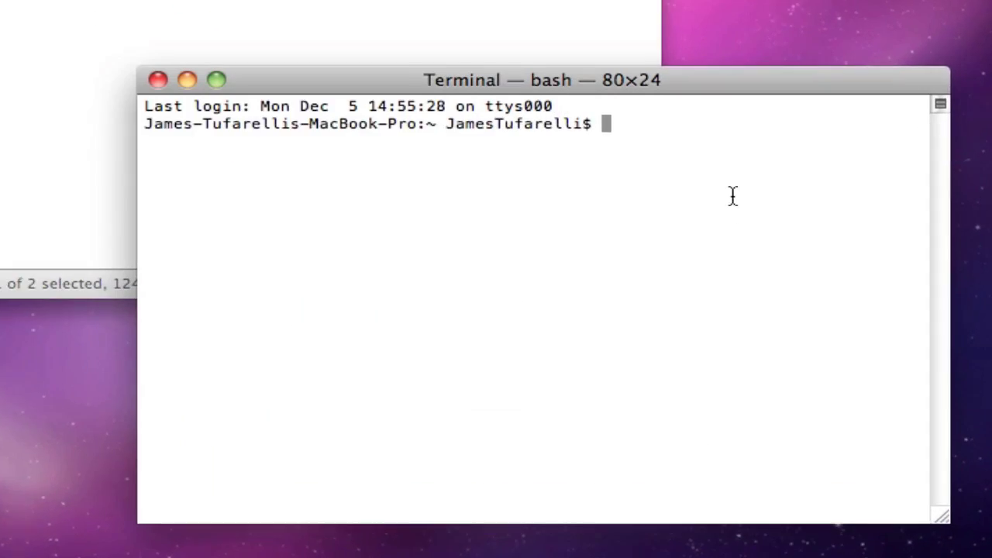
pyautogui.write('ch')
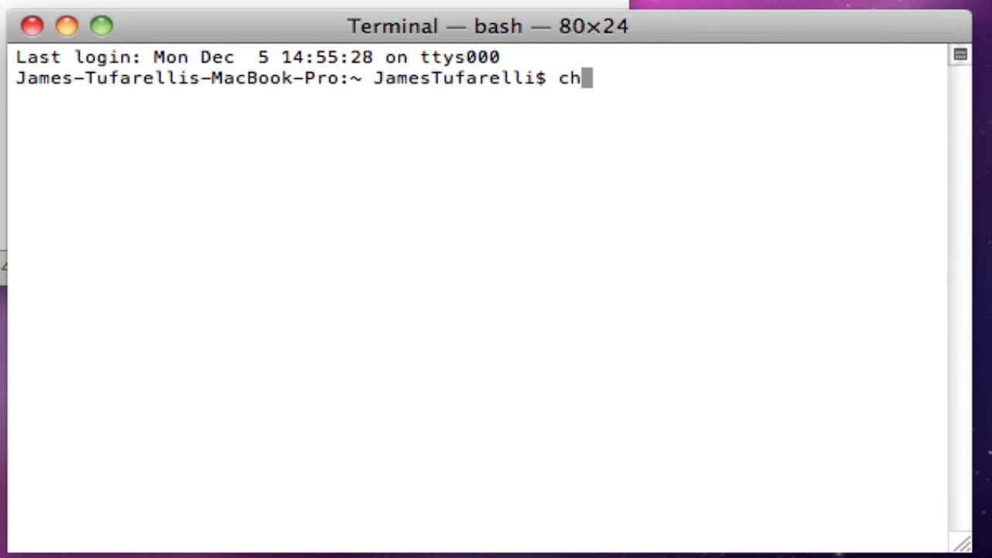
pyautogui.write('mod ')
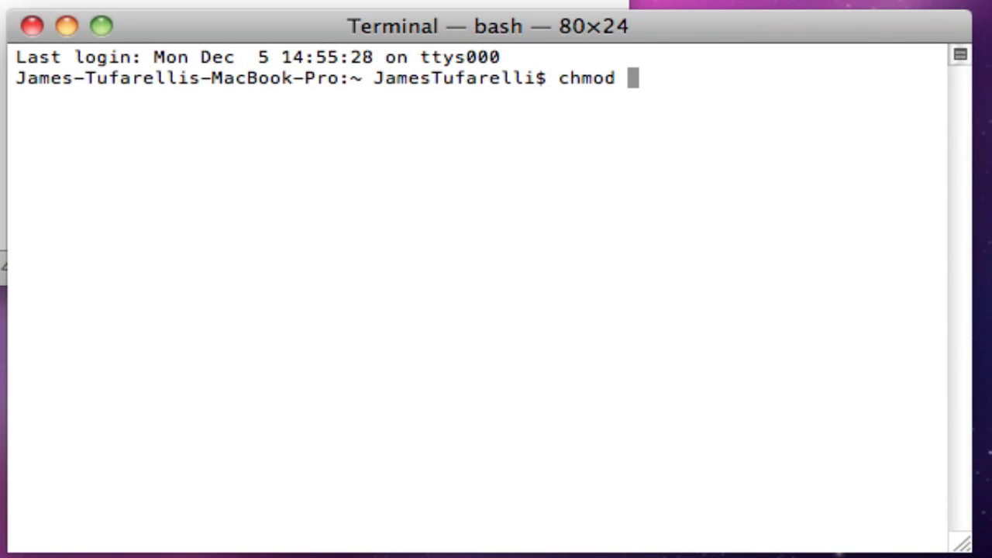
pyautogui.write('a=')
pyautogui.press('BackSpace')
pyautogui.write('+')
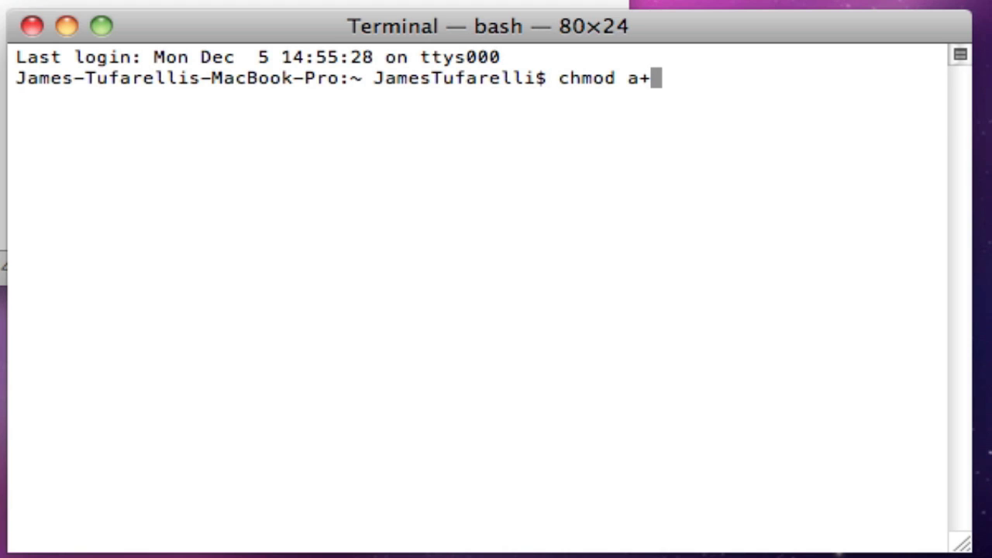
pyautogui.write('x')
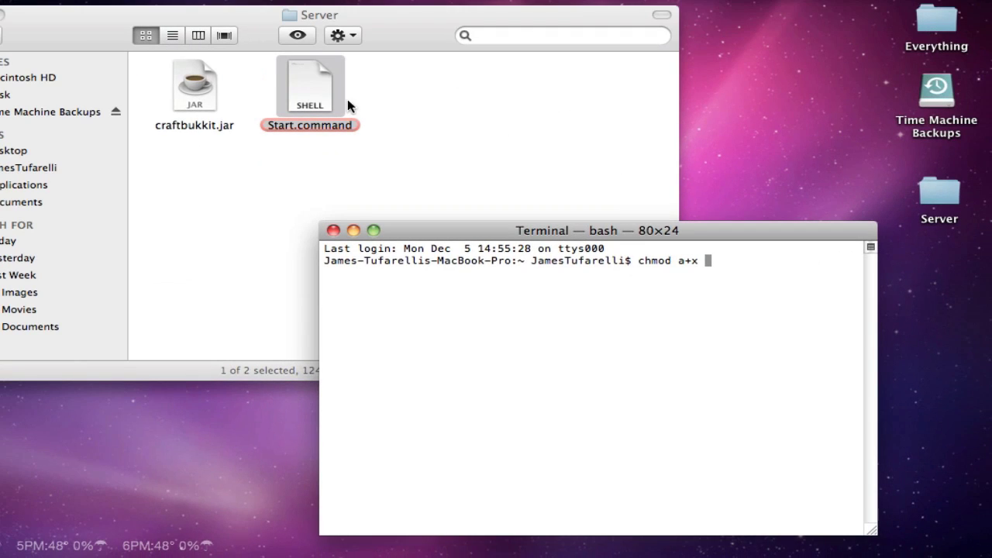
pyautogui.moveTo(299, 80); pyautogui.dragTo(716, 307)
pyautogui.press('Return')
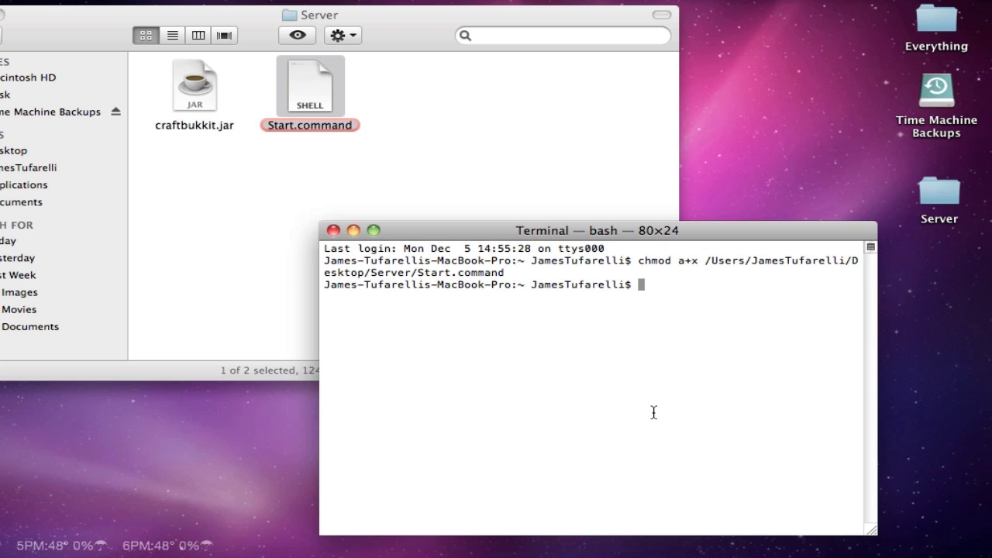
pyautogui.press('super+q')
# Run Start.command from the Server folder to launch the Minecraft server and read its startup log
pyautogui.click(359, 202)
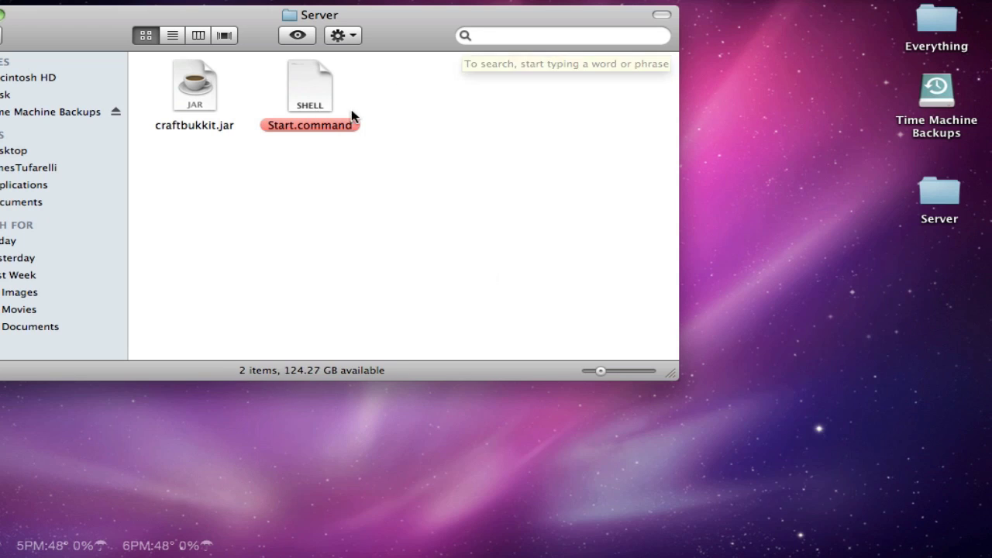
pyautogui.click(278, 89)
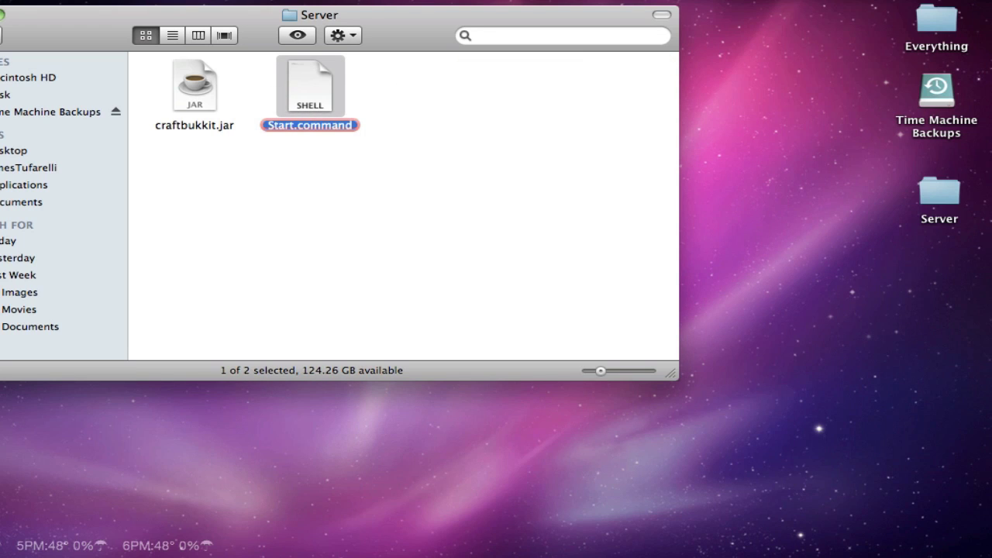
pyautogui.click(439, 94)
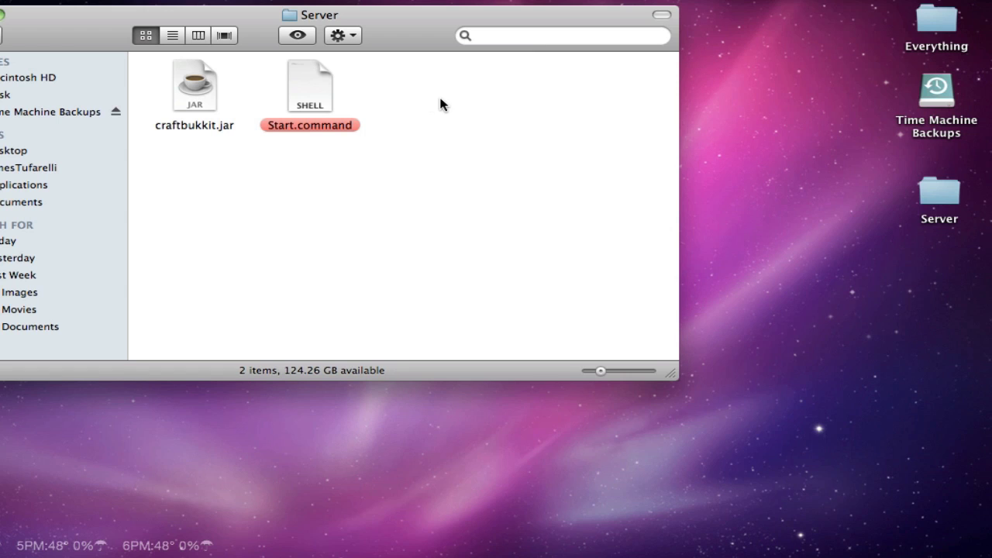
pyautogui.click(310, 96)
pyautogui.doubleClick(310, 96)
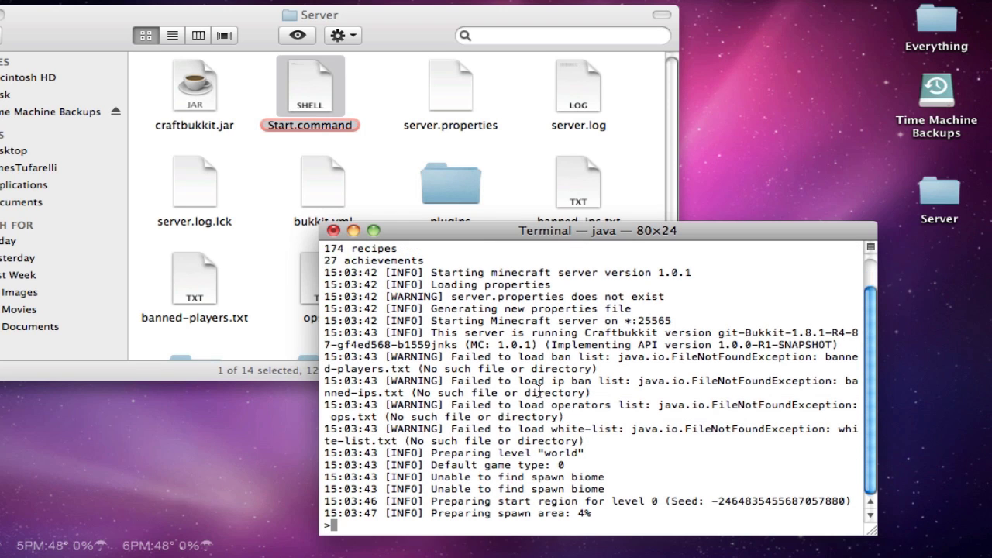
pyautogui.scroll(2, 540, 390)
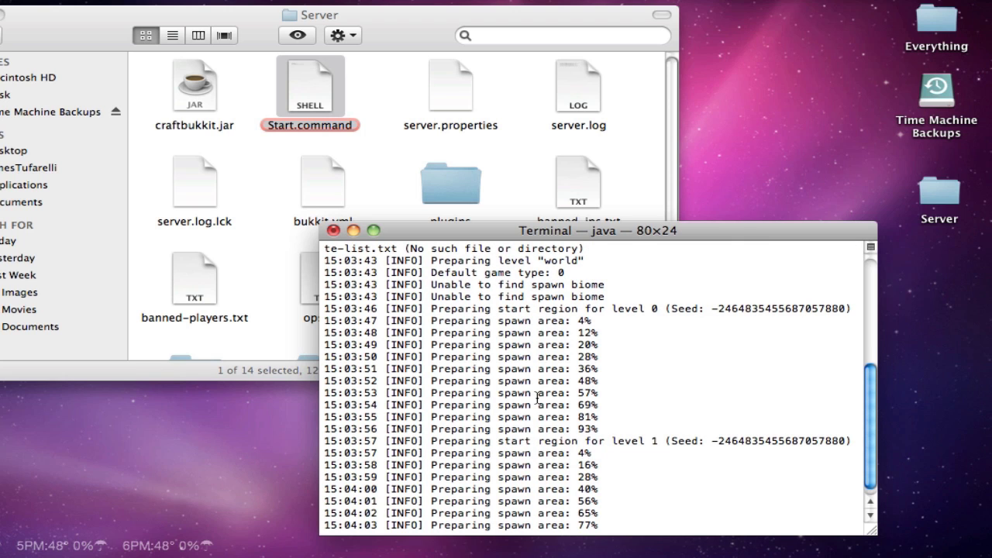
# Move the server's Terminal window aside and look through the files generated in the Server folder
pyautogui.moveTo(537, 234); pyautogui.dragTo(650, 287)
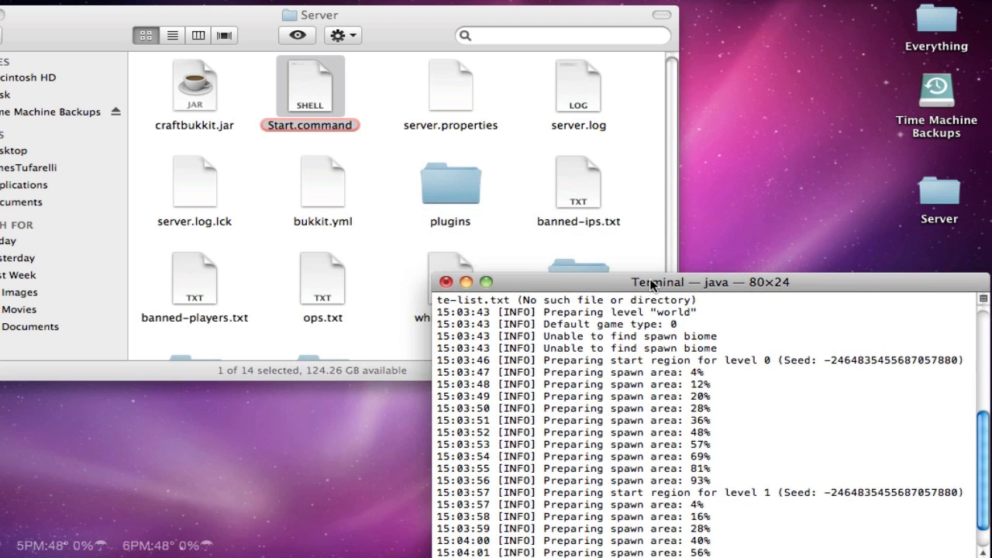
pyautogui.click(407, 236)
pyautogui.scroll(-2, 396, 206)
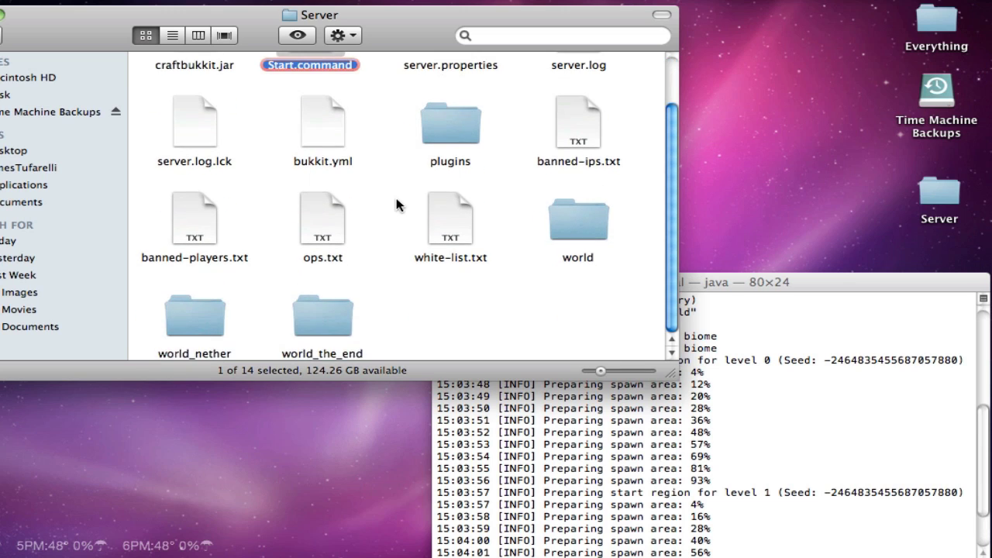
pyautogui.scroll(2, 396, 204)
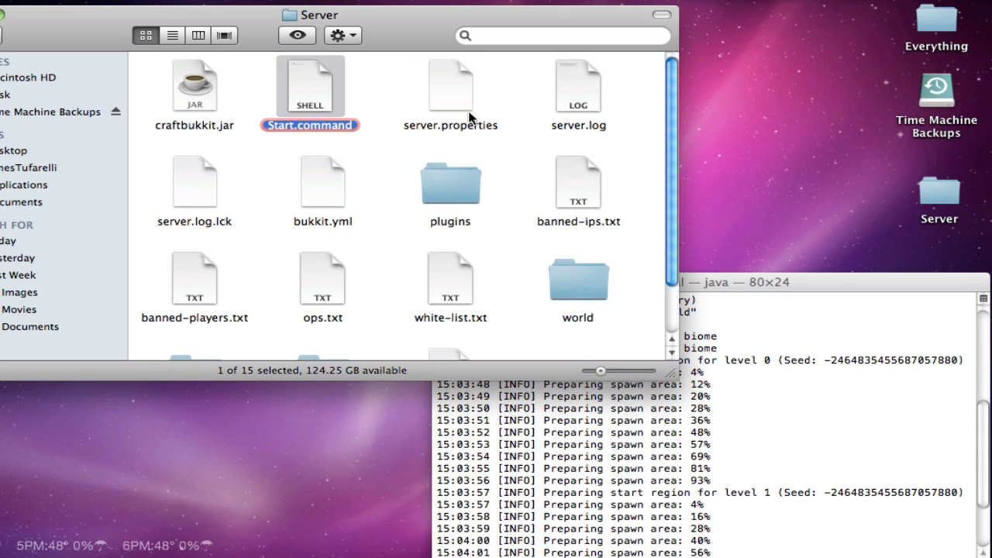
# Open Start.command in TextEdit and examine the -Xmx1G and -Xms1G memory options in its last line
pyautogui.rightClick(307, 101)
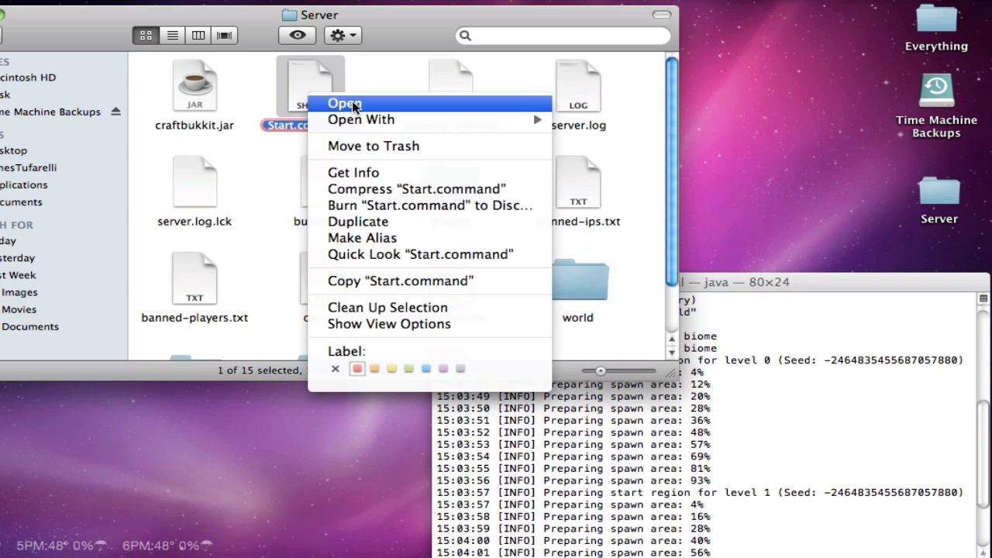
pyautogui.click(383, 78)
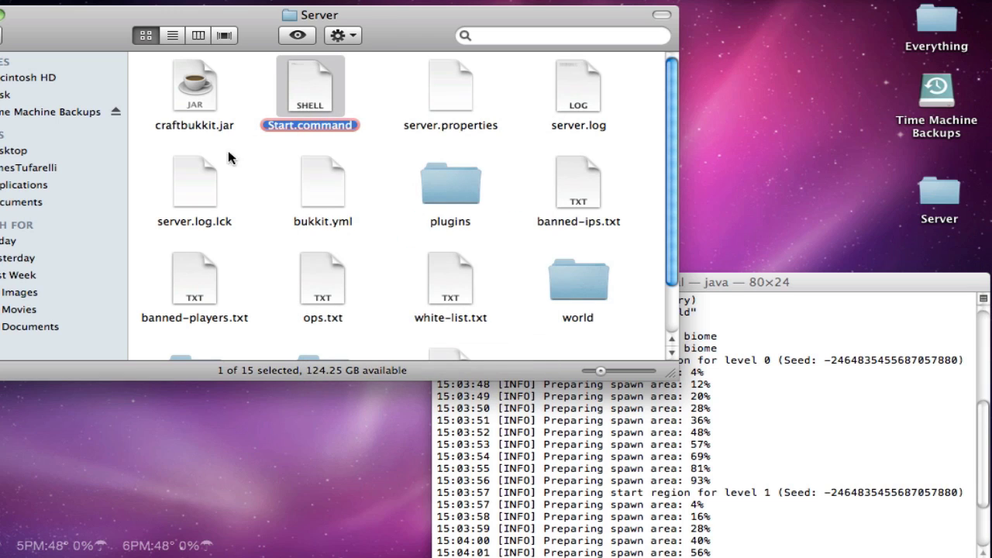
pyautogui.rightClick(309, 101)
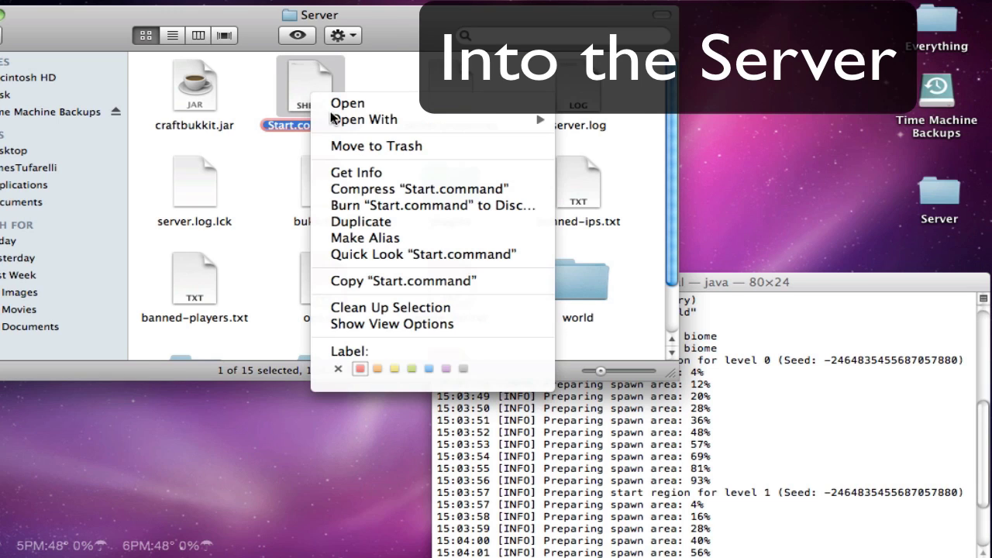
pyautogui.moveTo(335, 120)
pyautogui.click(598, 186)
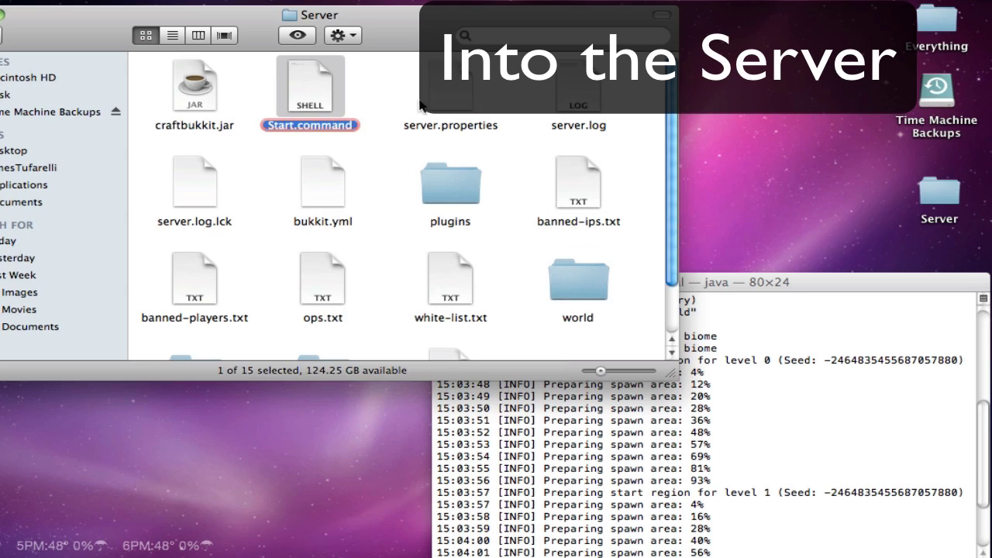
pyautogui.moveTo(221, 31); pyautogui.dragTo(686, 122)
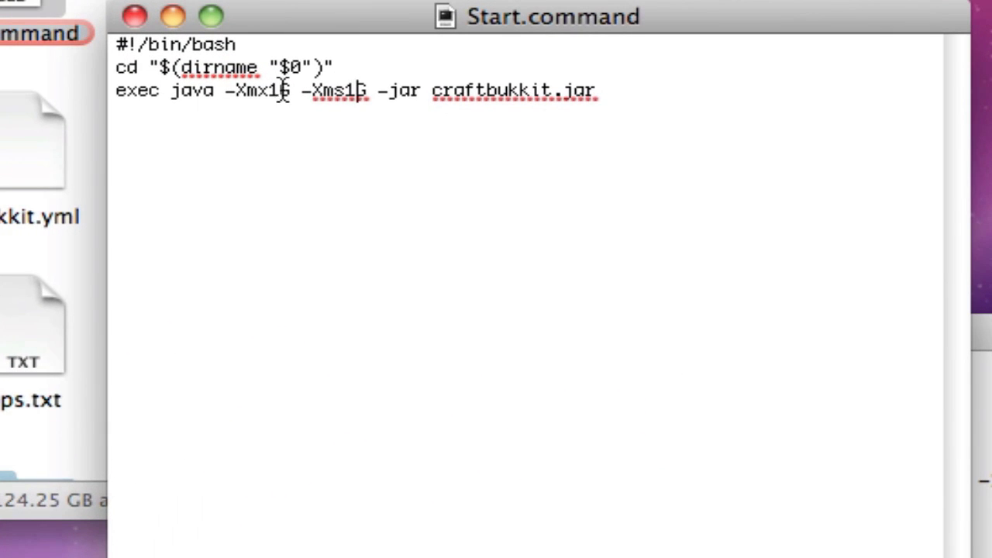
pyautogui.moveTo(550, 99)
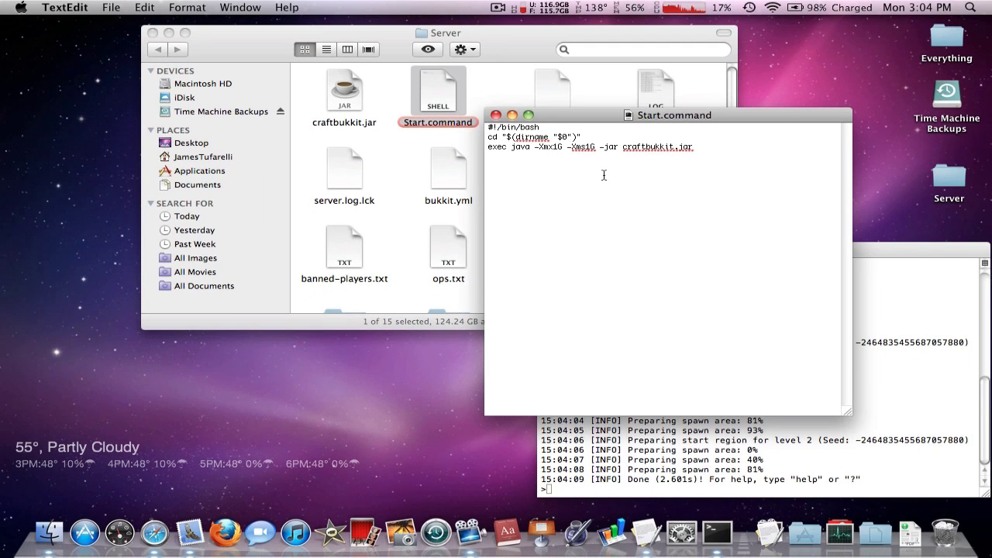
# Check the amount of memory installed in the Mac in About This Mac, and close the window
pyautogui.click(24, 7)
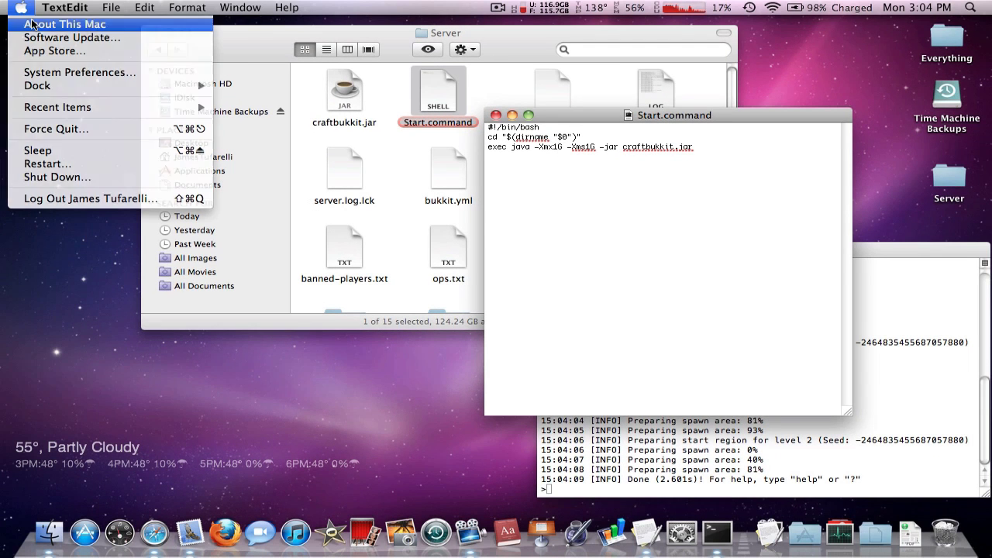
pyautogui.click(35, 21)
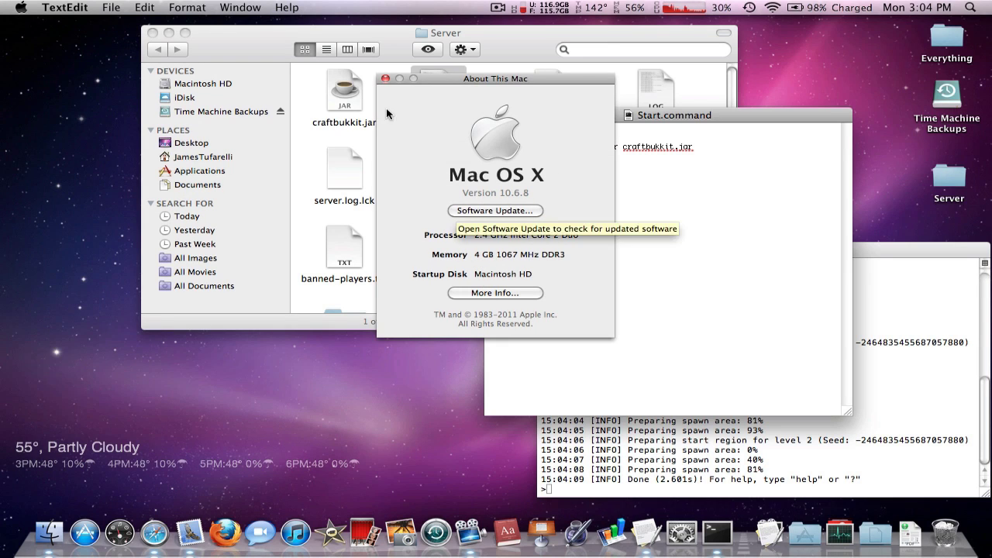
pyautogui.click(386, 79)
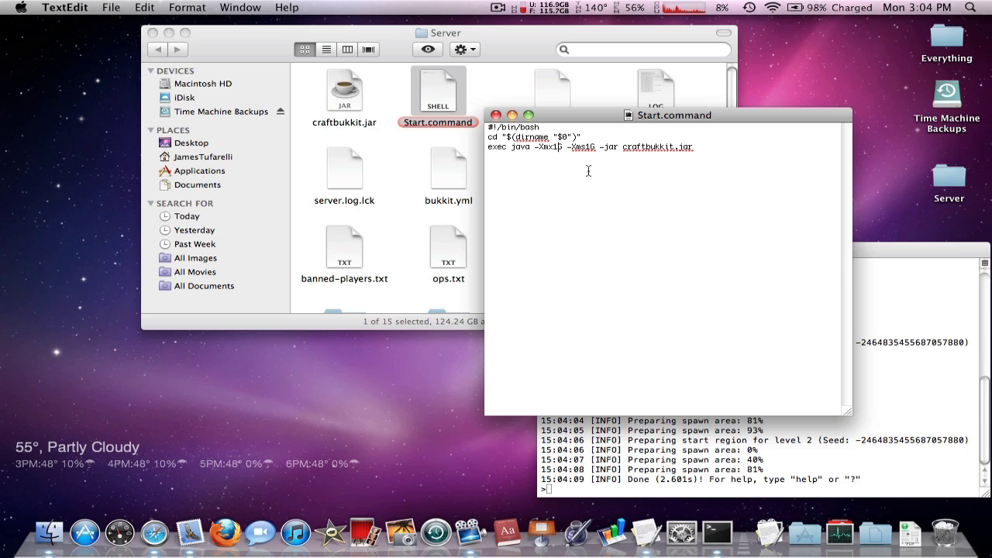
# Quit TextEdit without changing the script and move the server's Terminal window nearer the middle of the screen
pyautogui.moveTo(562, 147)
pyautogui.mouseDown()
pyautogui.moveTo(546, 147)
pyautogui.moveTo(577, 147)
pyautogui.mouseUp()
pyautogui.click(592, 287)
pyautogui.press('super+q')
pyautogui.click(800, 255)
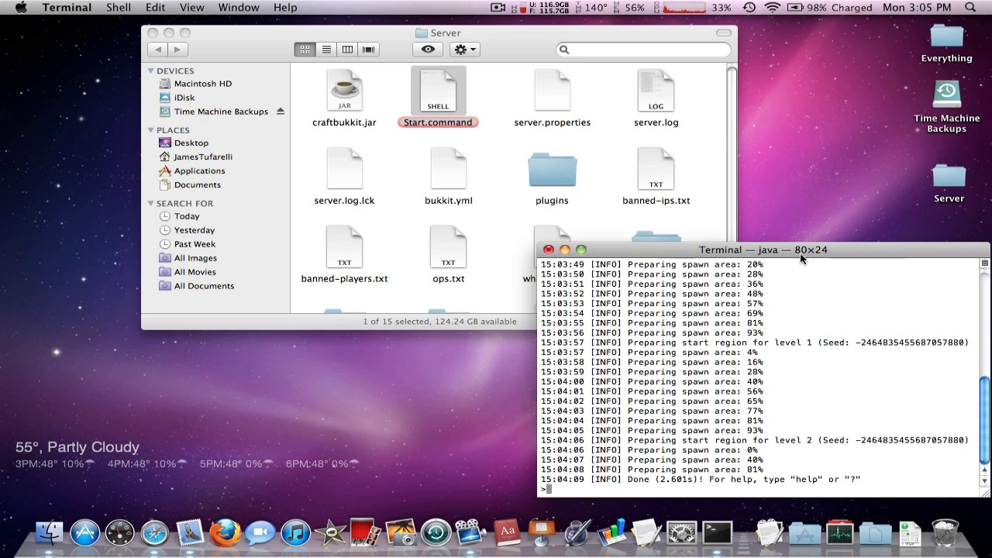
pyautogui.moveTo(800, 255); pyautogui.dragTo(684, 159)
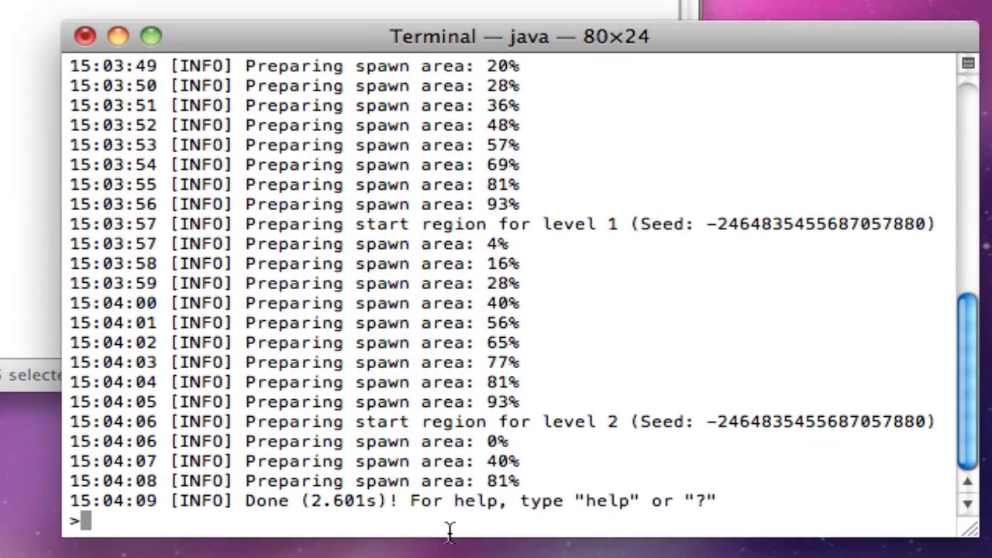
# Run the help command in the server console and look through the full list of available commands
pyautogui.write('he')
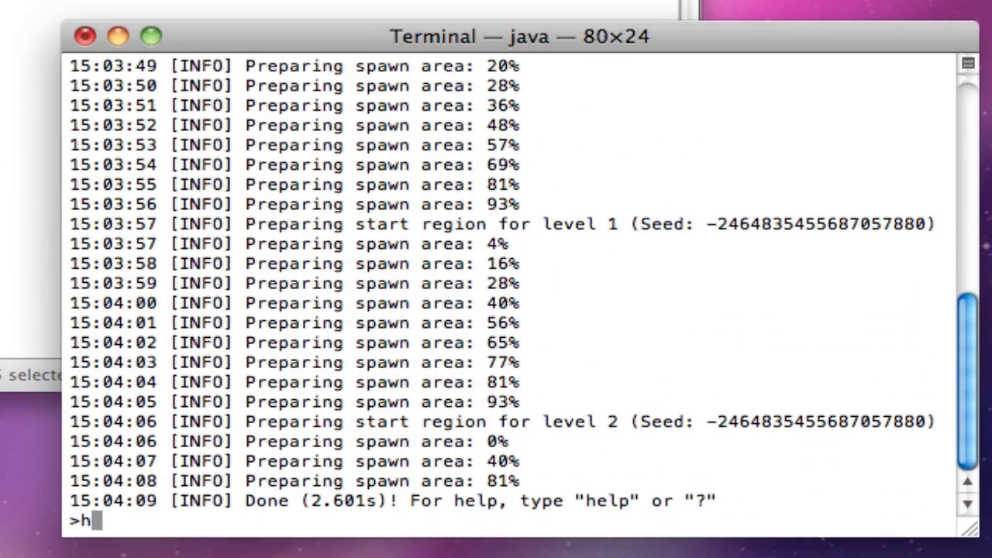
pyautogui.write('lp')
pyautogui.press('Return')
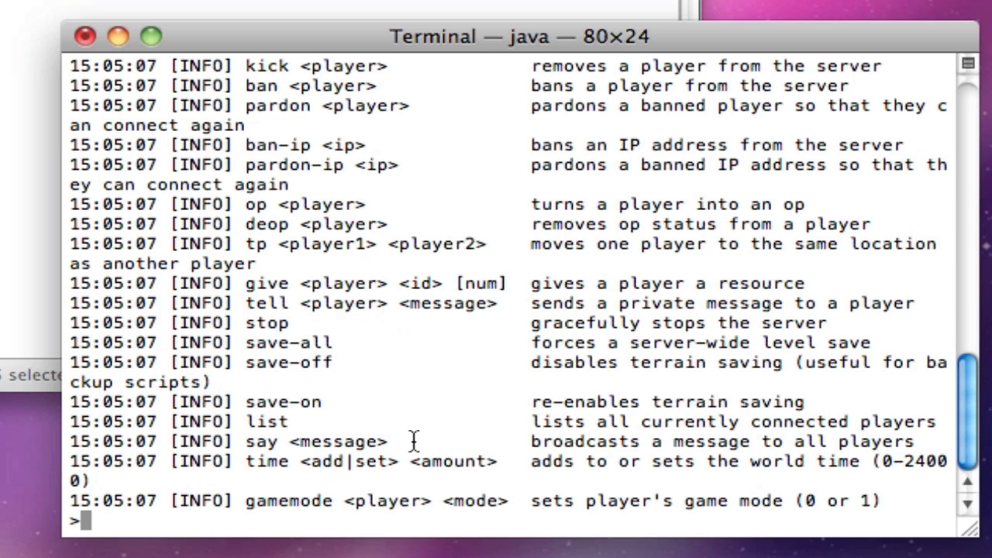
pyautogui.scroll(5, 414, 441)
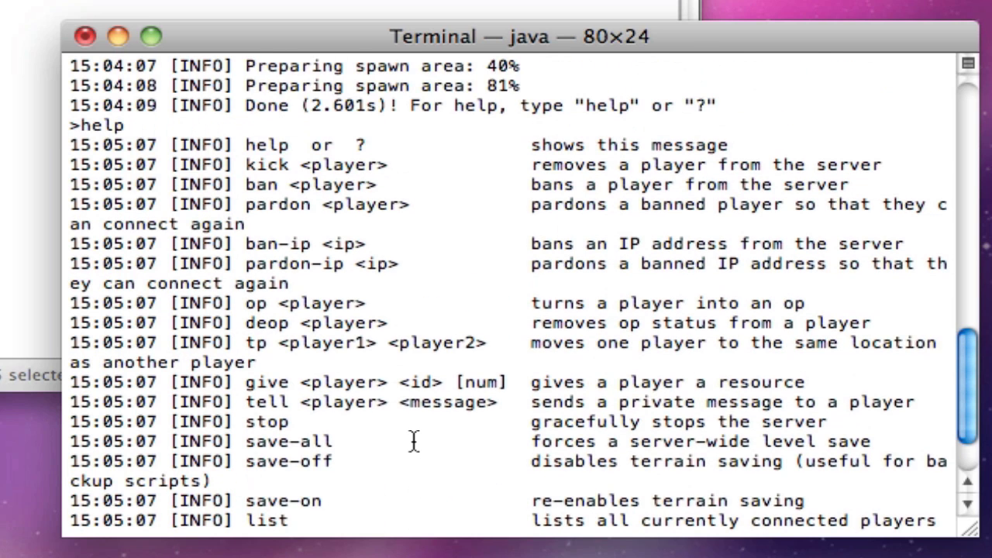
pyautogui.scroll(-2, 414, 442)
pyautogui.scroll(-3, 414, 441)
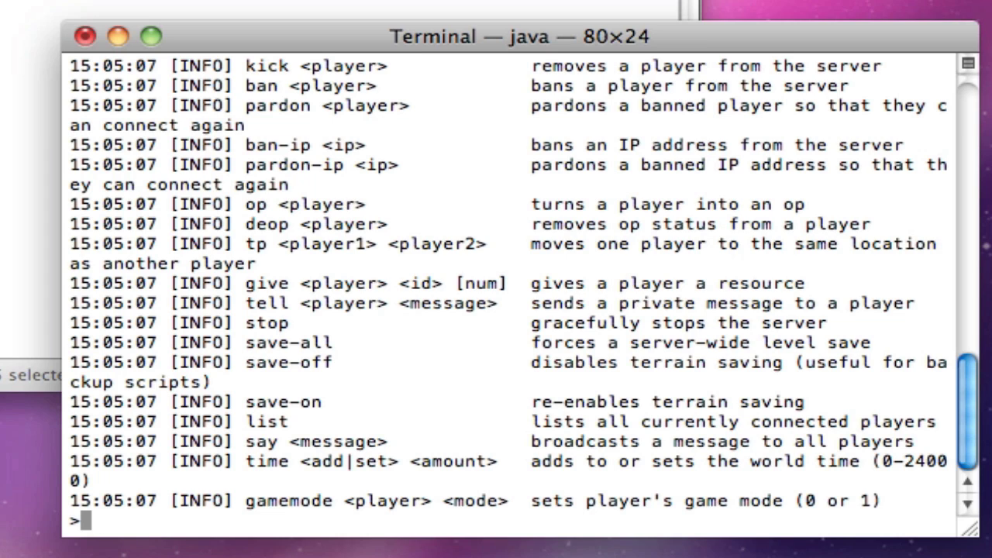
pyautogui.write('op mini')
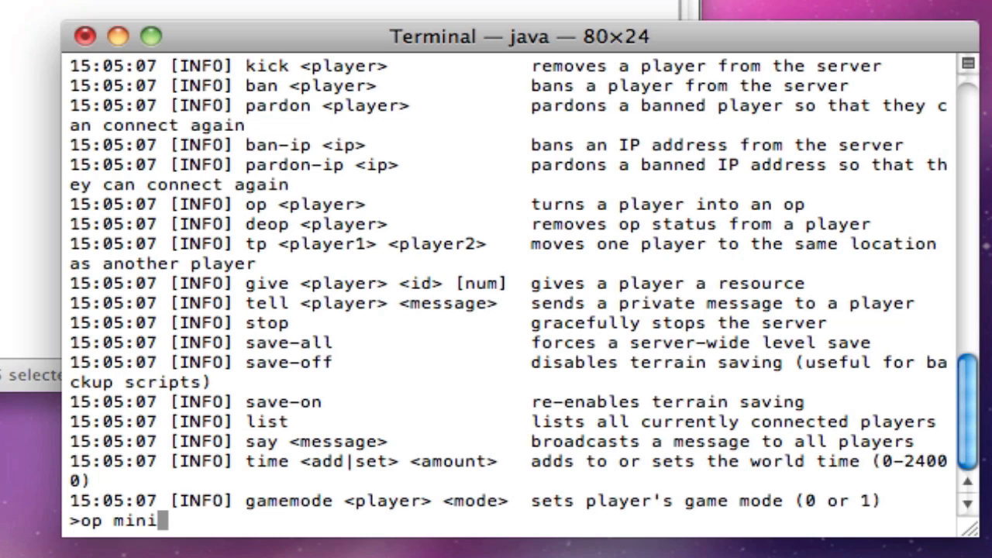
pyautogui.write('tuff')
pyautogui.press('Return')
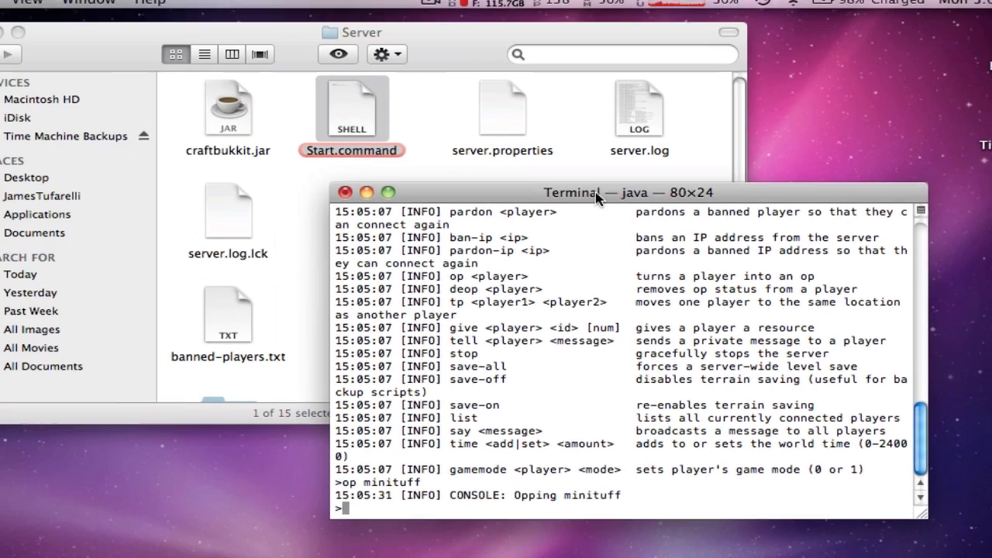
# Move the Terminal window off the Server folder, preview ops.txt to check its entries, and bring the Terminal window back up
pyautogui.moveTo(465, 36); pyautogui.dragTo(599, 379)
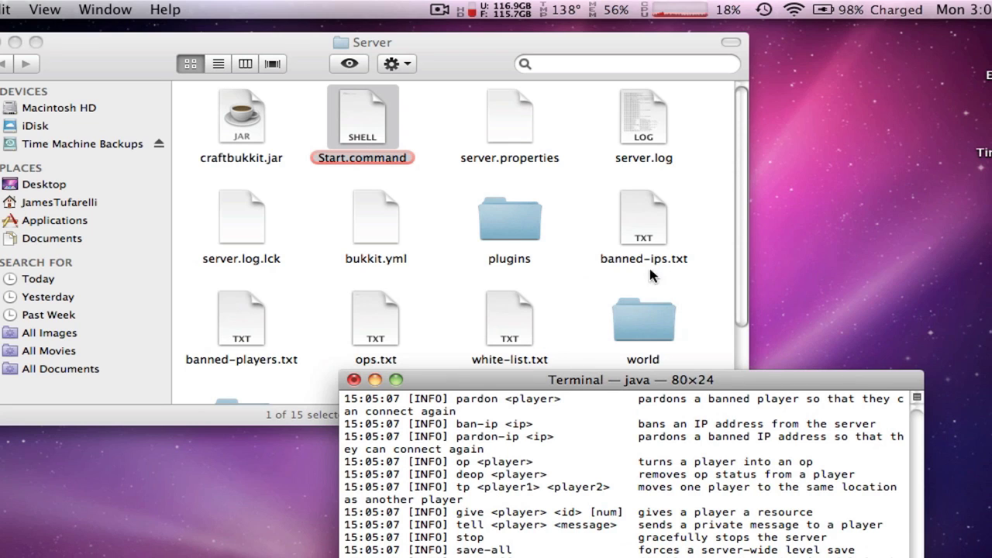
pyautogui.scroll(-3, 298, 273)
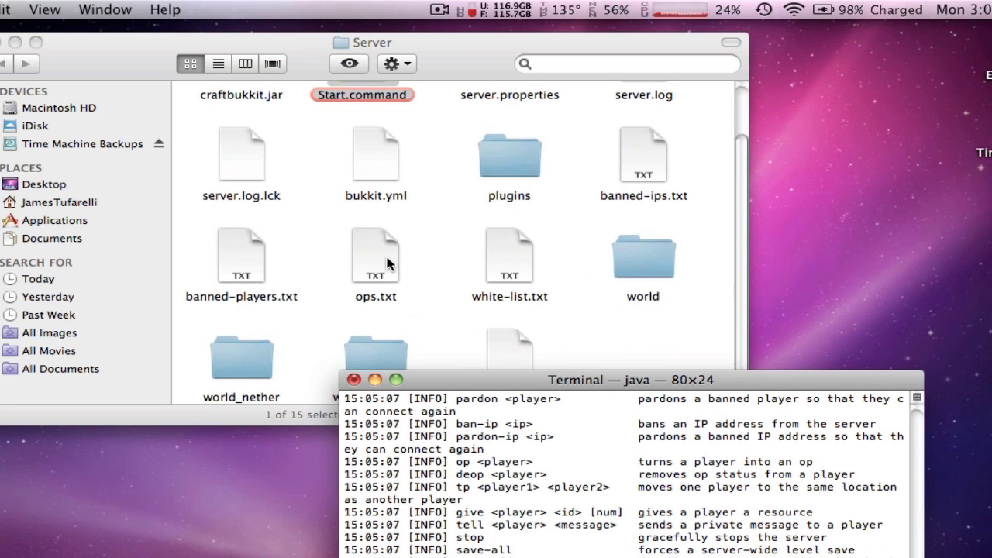
pyautogui.doubleClick(388, 263)
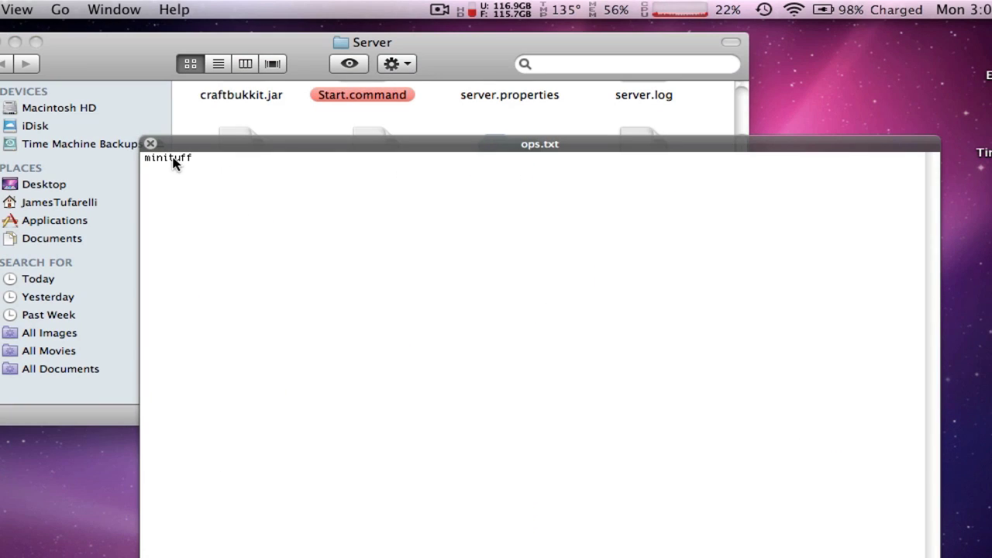
pyautogui.press('space')
pyautogui.click(760, 388)
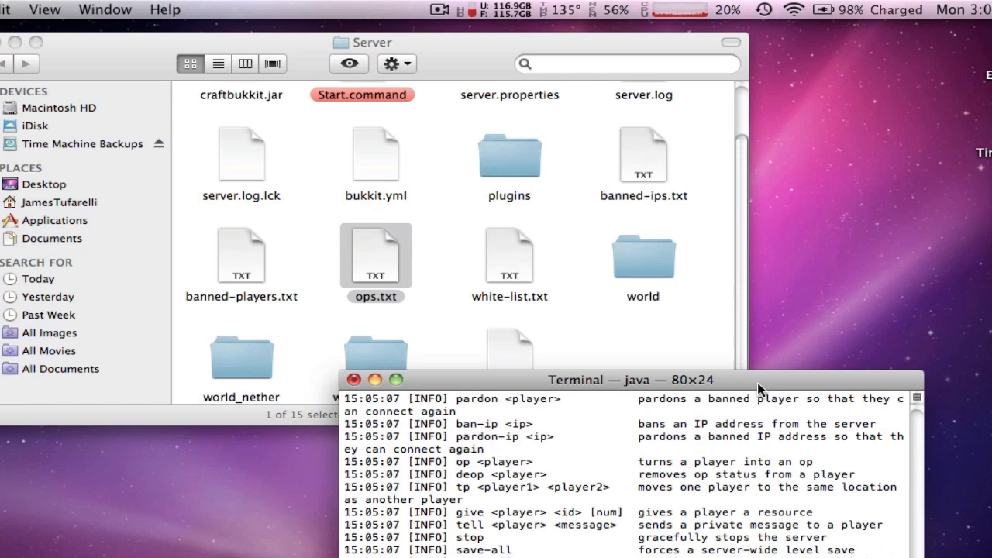
pyautogui.moveTo(759, 387); pyautogui.dragTo(730, 240)
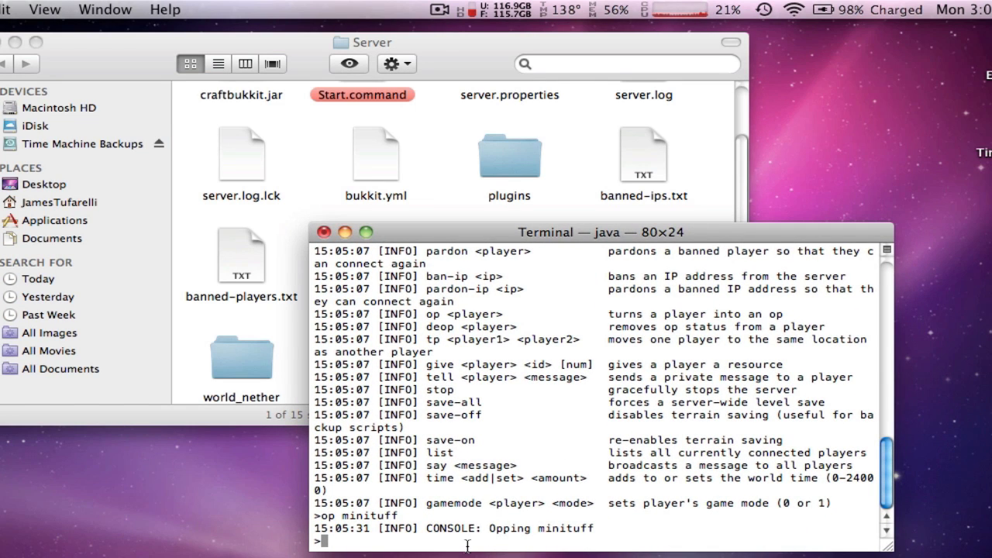
# Shut the server down with the stop command in its console and quit Terminal
pyautogui.write('stop')
pyautogui.press('Return')
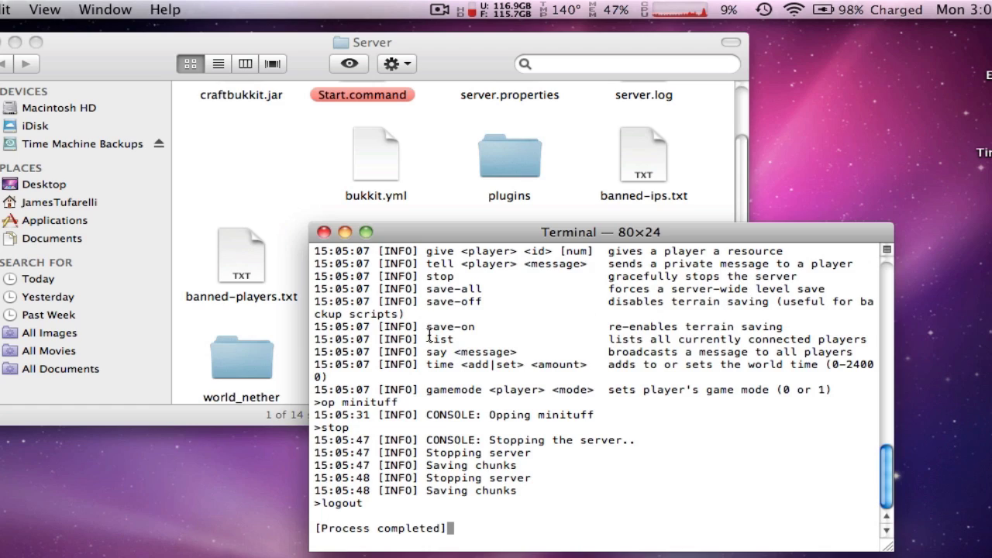
pyautogui.press('super+q')
# Switch to LogMeIn Hamachi, power it on, and place its window beside the Server folder window
pyautogui.scroll(2, 436, 331)
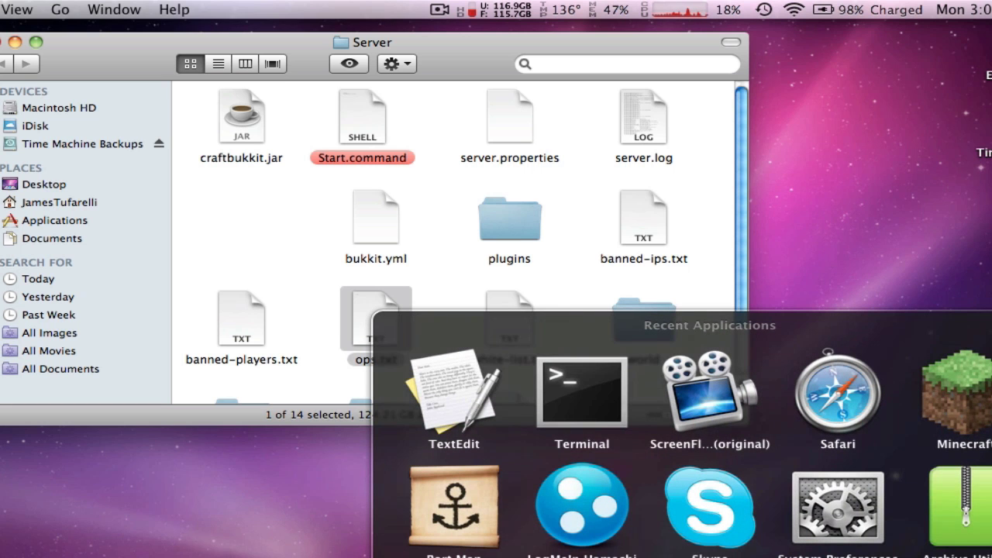
pyautogui.press('Escape')
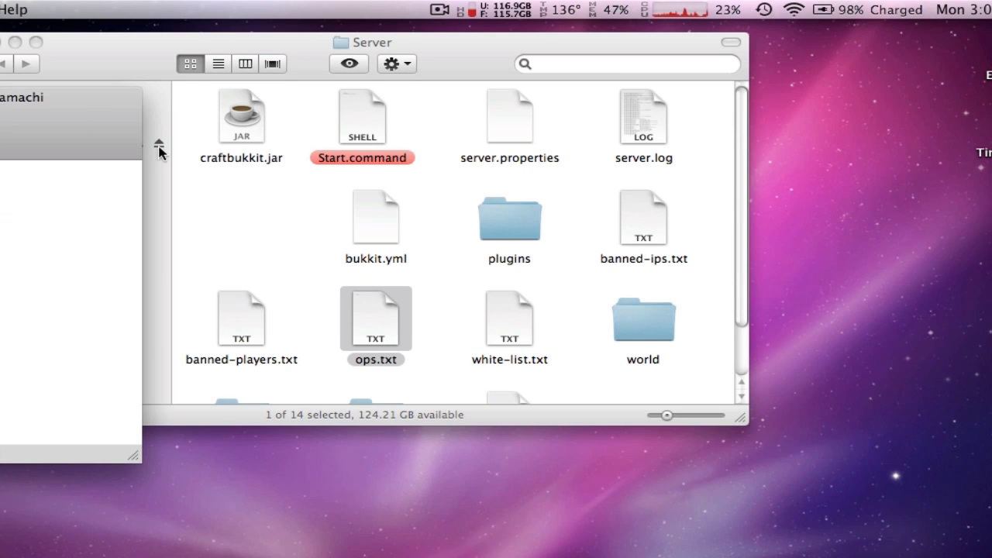
pyautogui.moveTo(10, 97); pyautogui.dragTo(671, 170)
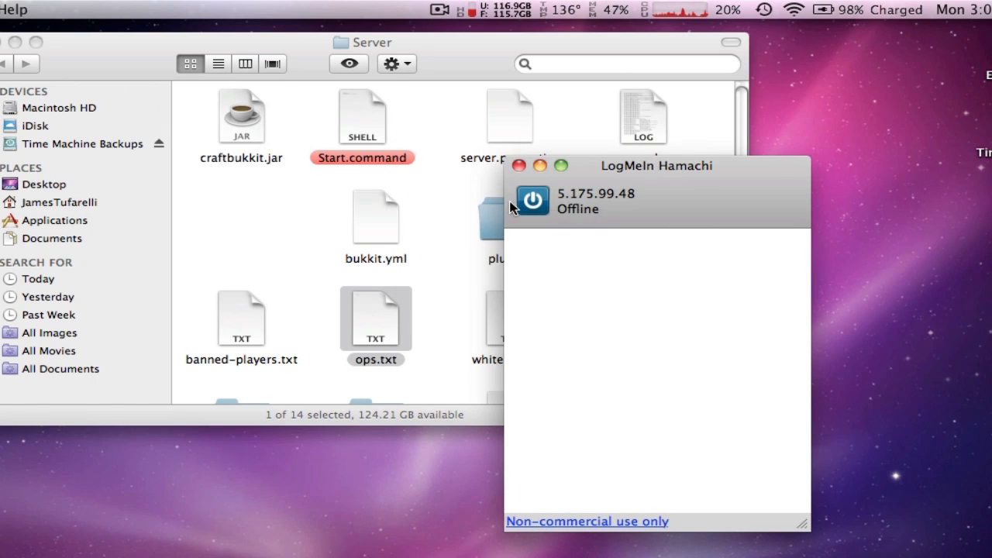
pyautogui.click(532, 201)
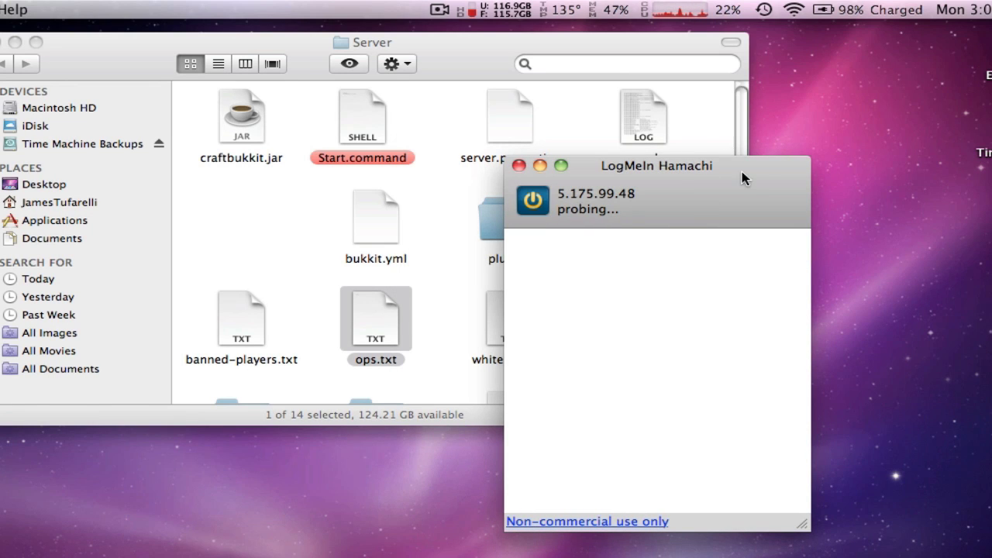
pyautogui.moveTo(749, 172); pyautogui.dragTo(967, 36)
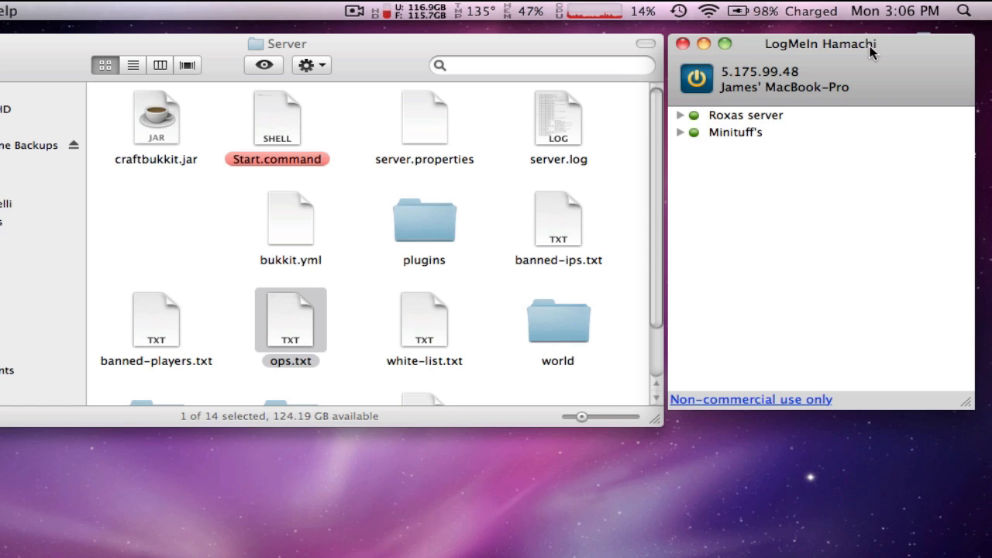
# Open Hamachi's form for creating a new network, examine its Network ID and Password fields, and cancel it
pyautogui.click(0, 8)
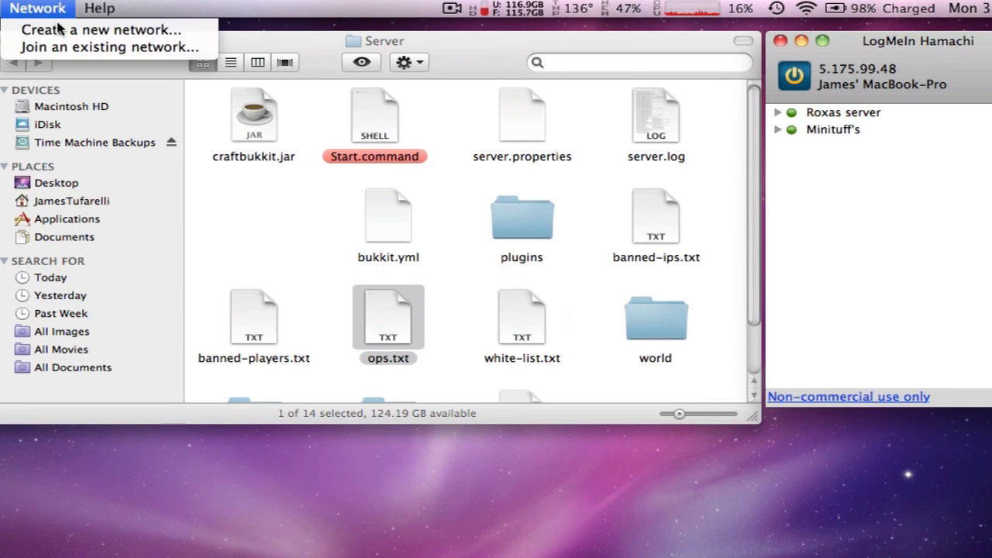
pyautogui.click(59, 28)
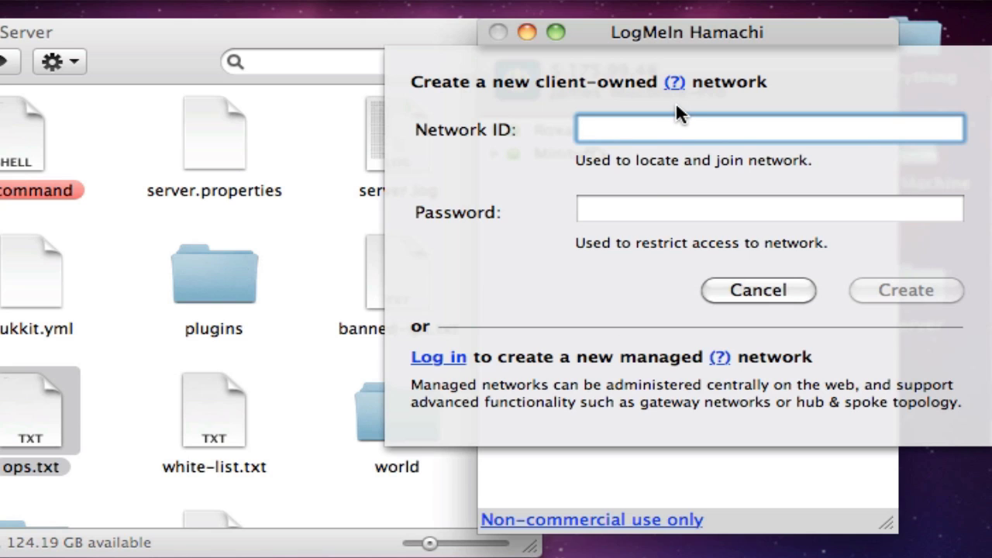
pyautogui.click(620, 214)
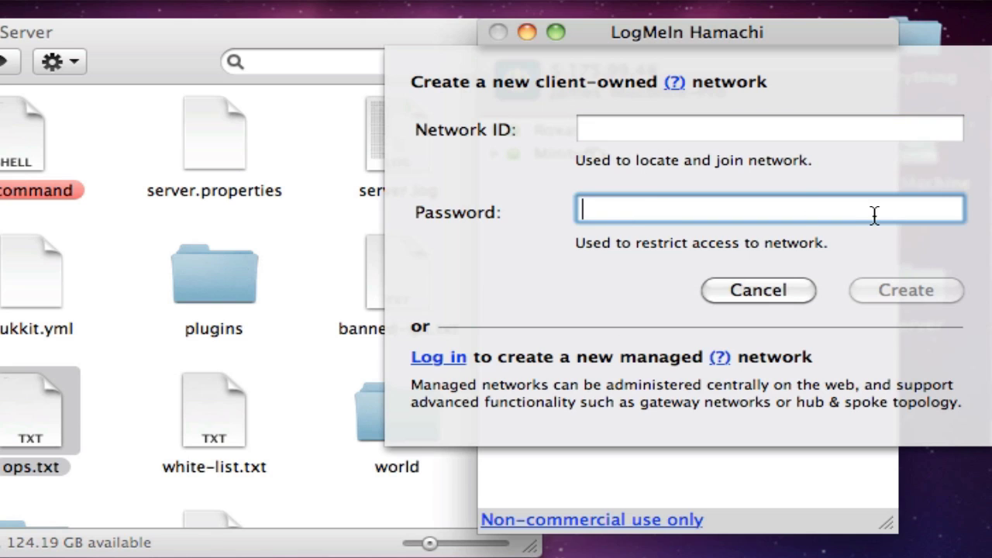
pyautogui.click(747, 291)
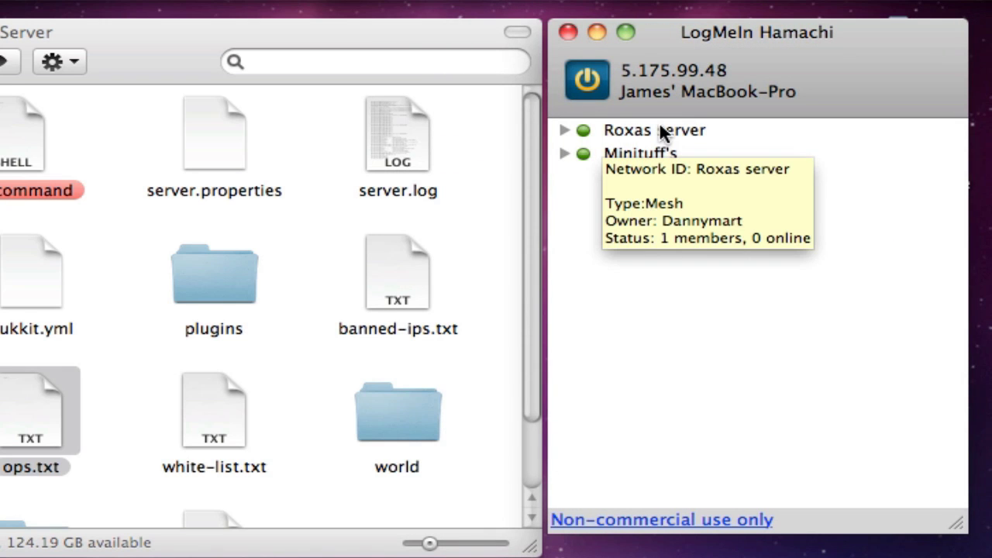
# Arrange the Hamachi and Server folder windows side by side with a gap between them
pyautogui.moveTo(742, 71); pyautogui.dragTo(650, 73)
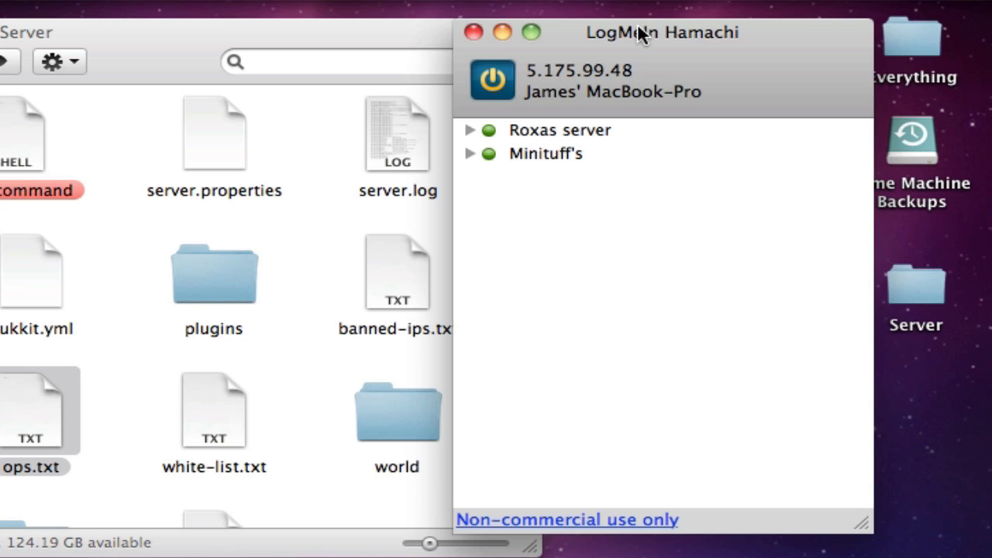
pyautogui.moveTo(636, 34); pyautogui.dragTo(741, 37)
pyautogui.moveTo(184, 37); pyautogui.dragTo(152, 33)
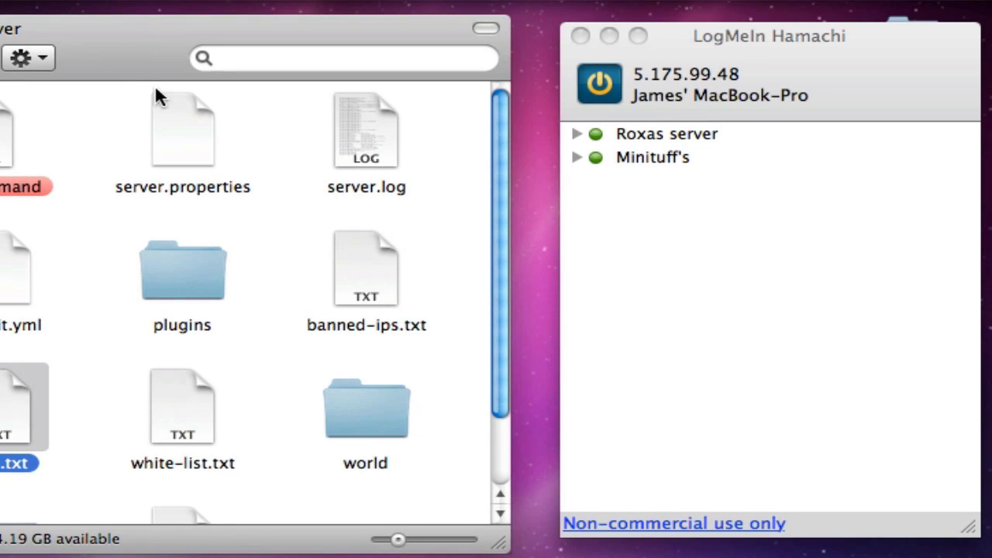
# Open server.properties with TextEdit, chosen from the Applications folder and set as the application it always opens with
pyautogui.rightClick(187, 120)
pyautogui.moveTo(317, 163)
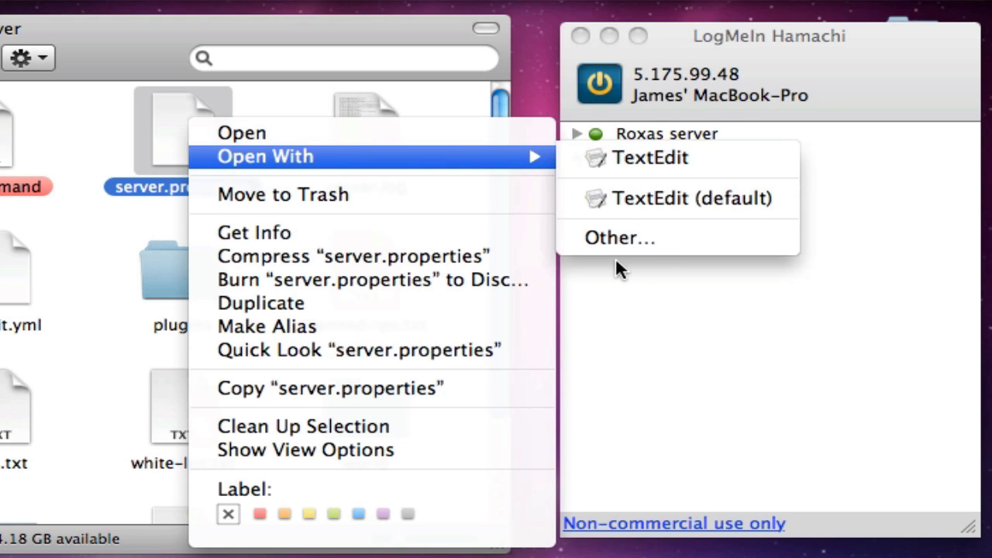
pyautogui.click(619, 238)
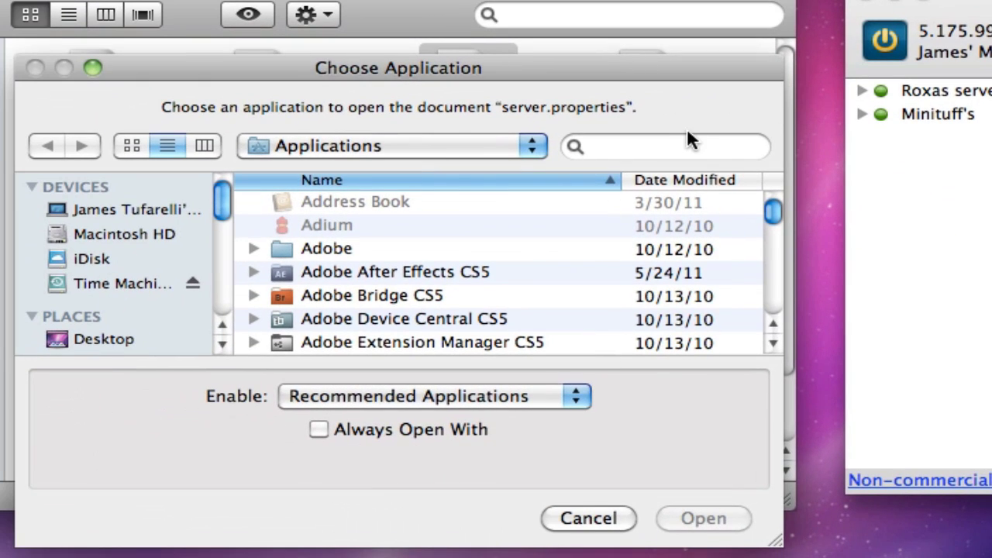
pyautogui.click(687, 149)
pyautogui.write('text')
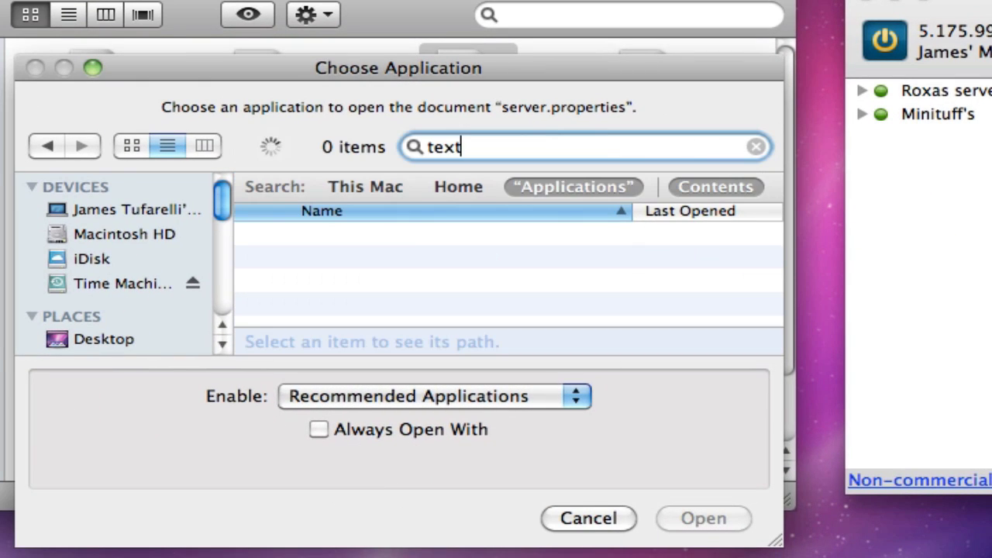
pyautogui.write(' edit')
pyautogui.scroll(-3, 499, 262)
pyautogui.click(383, 313)
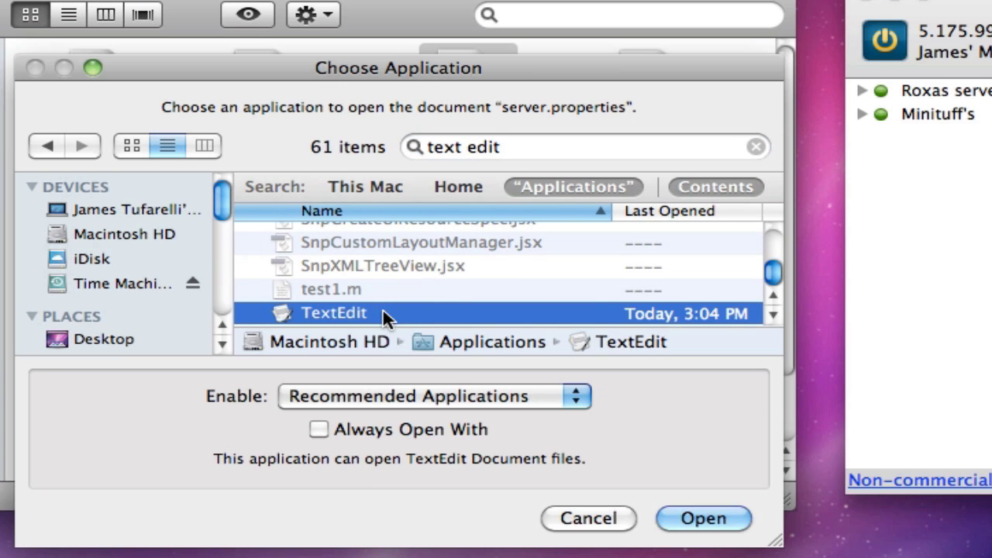
pyautogui.click(319, 429)
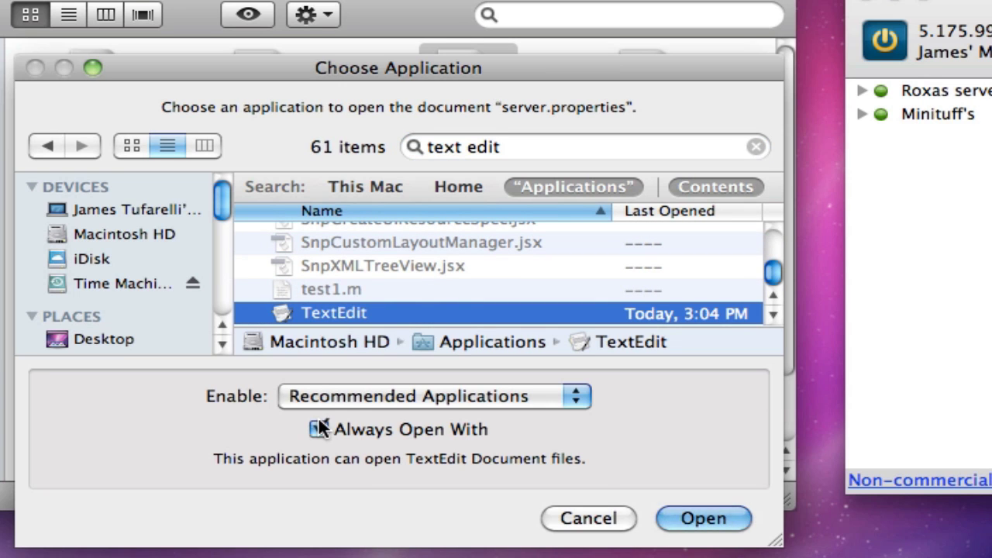
pyautogui.click(683, 511)
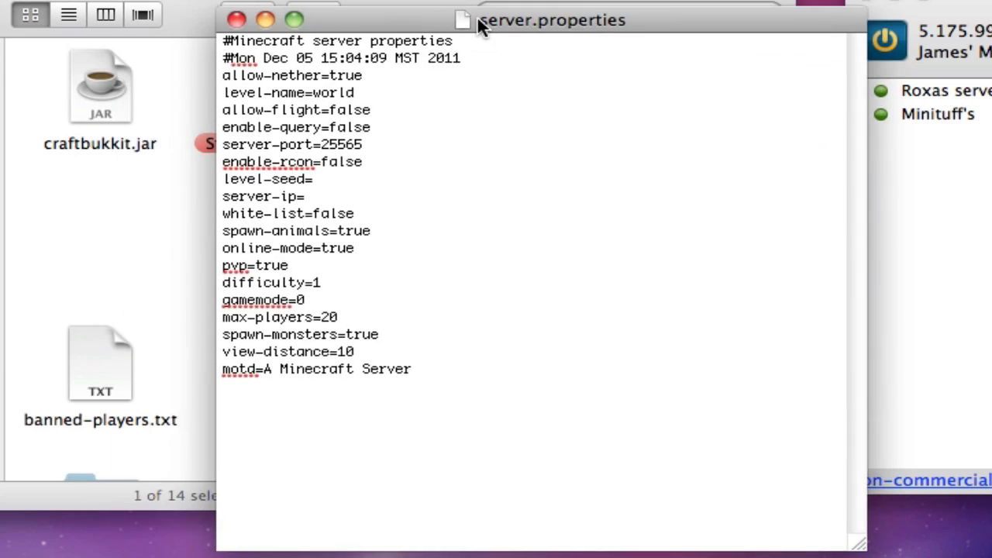
# Move the server.properties window clear of the Hamachi window and look over all its settings
pyautogui.moveTo(454, 18); pyautogui.dragTo(437, 2)
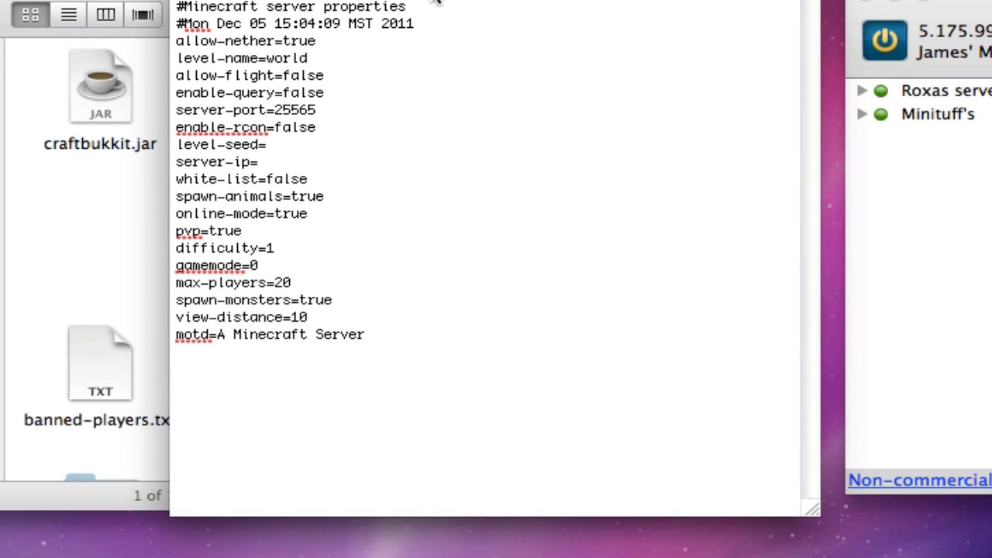
pyautogui.moveTo(390, 379); pyautogui.dragTo(176, 3)
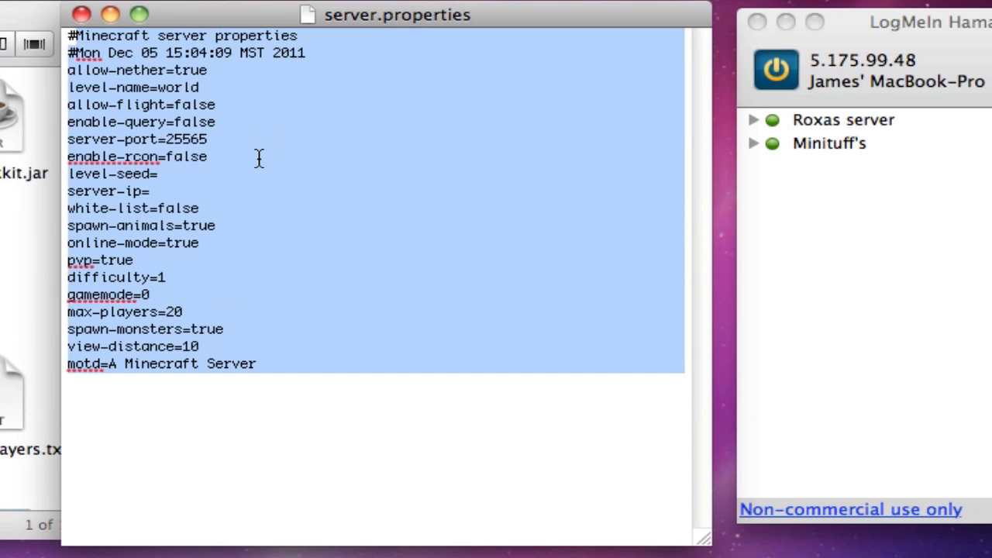
pyautogui.click(227, 436)
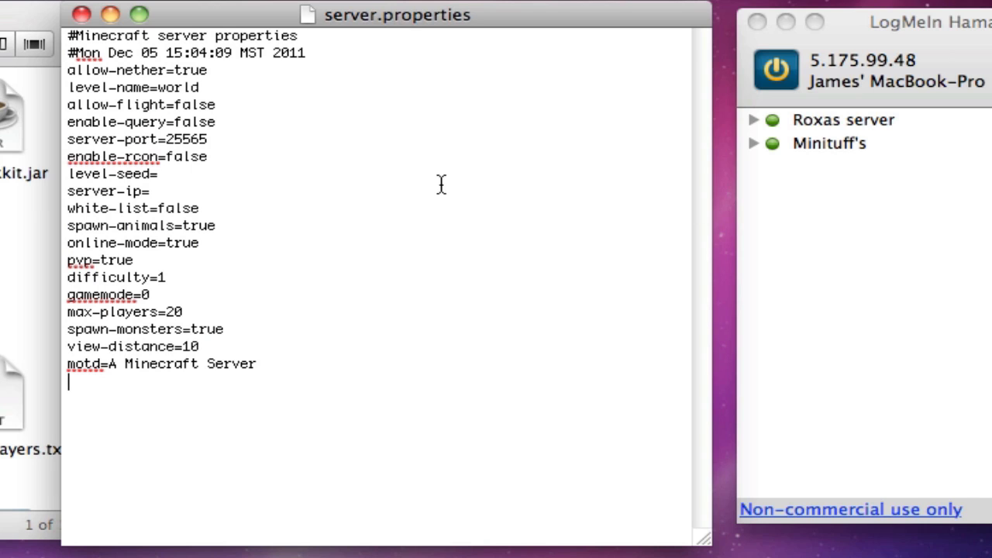
# Set server-ip to 51.75.99.48 in server.properties
pyautogui.click(164, 195)
pyautogui.write('5')
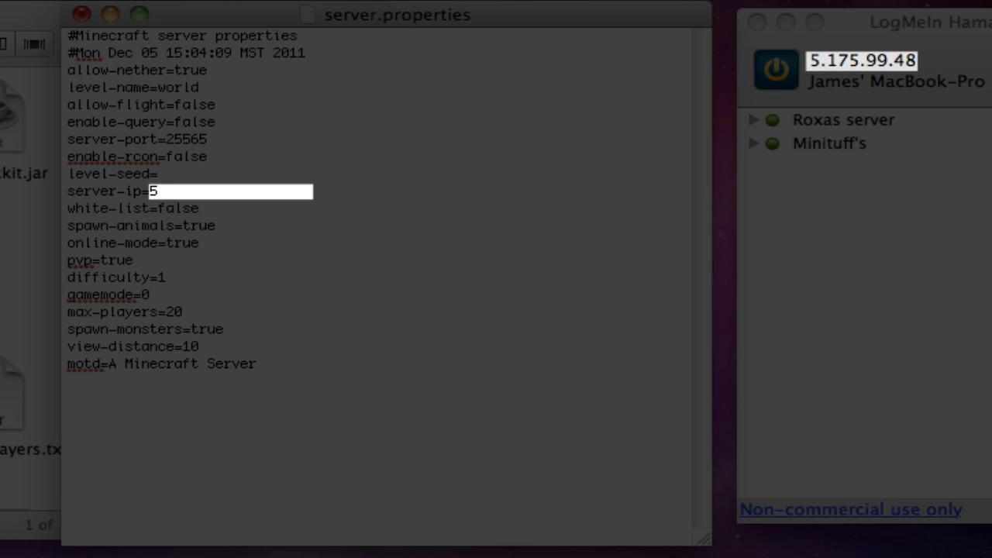
pyautogui.write('1.75.99.48')
pyautogui.click(291, 380)
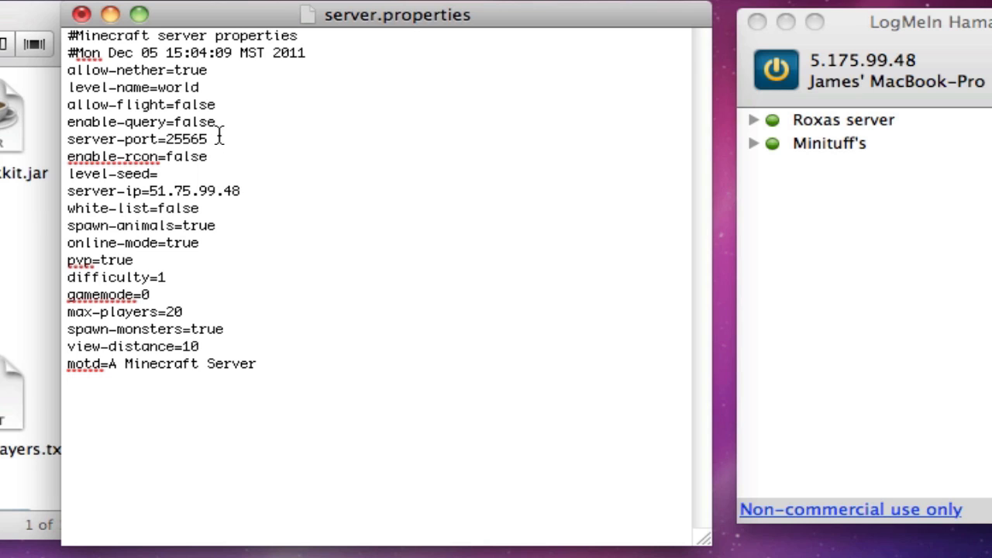
# Highlight the online-mode line and its value in server.properties to examine the setting
pyautogui.moveTo(202, 243); pyautogui.dragTo(3, 243)
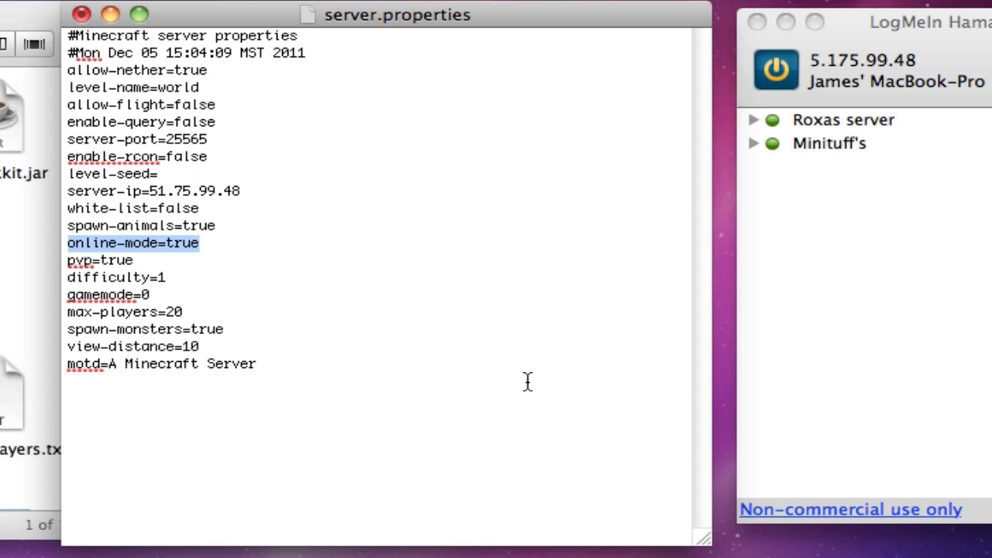
pyautogui.click(216, 266)
pyautogui.click(204, 243)
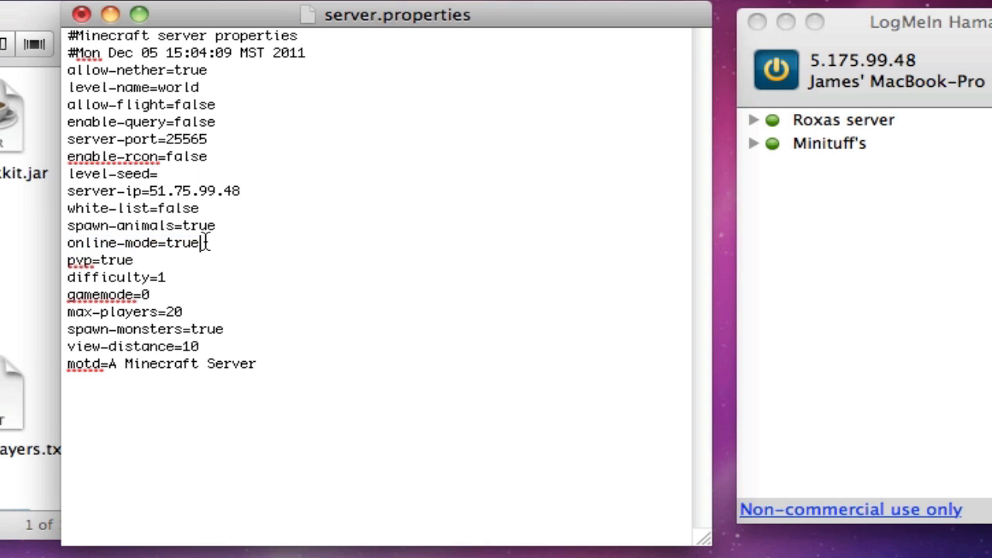
pyautogui.moveTo(204, 242); pyautogui.dragTo(167, 245)
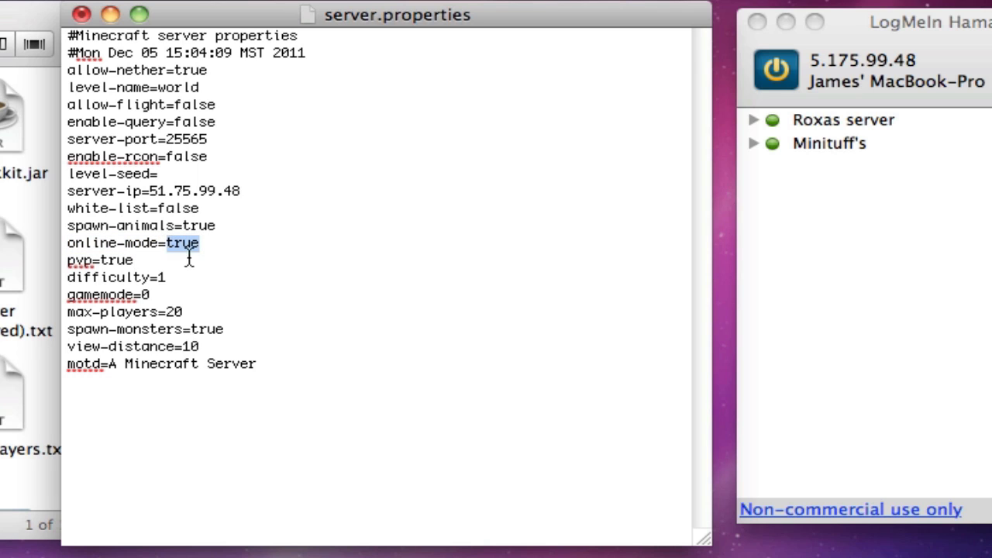
pyautogui.click(234, 320)
pyautogui.moveTo(200, 242); pyautogui.dragTo(166, 244)
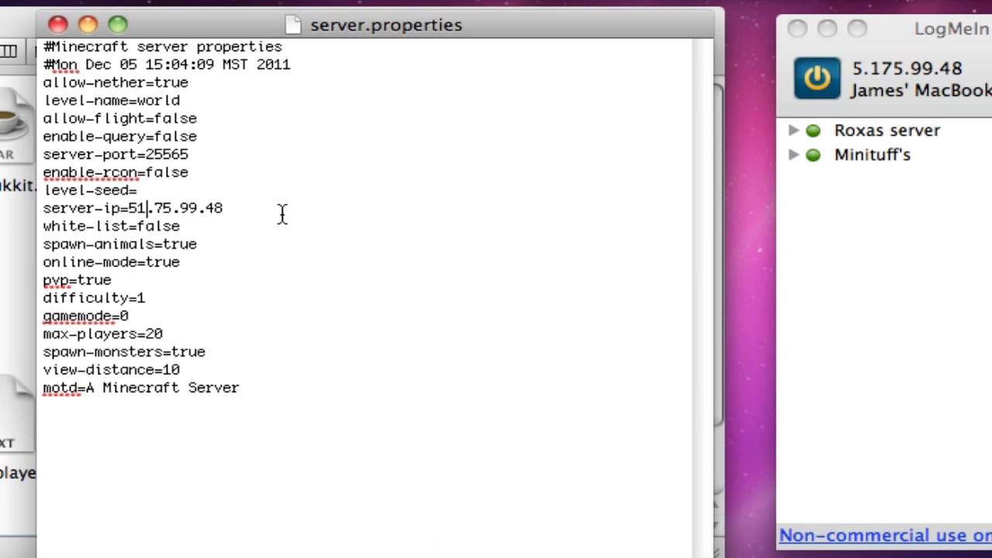
# Correct server-ip to 5.175.99.48 in server.properties and start the server with Start.command
pyautogui.press('BackSpace')
pyautogui.press('Right')
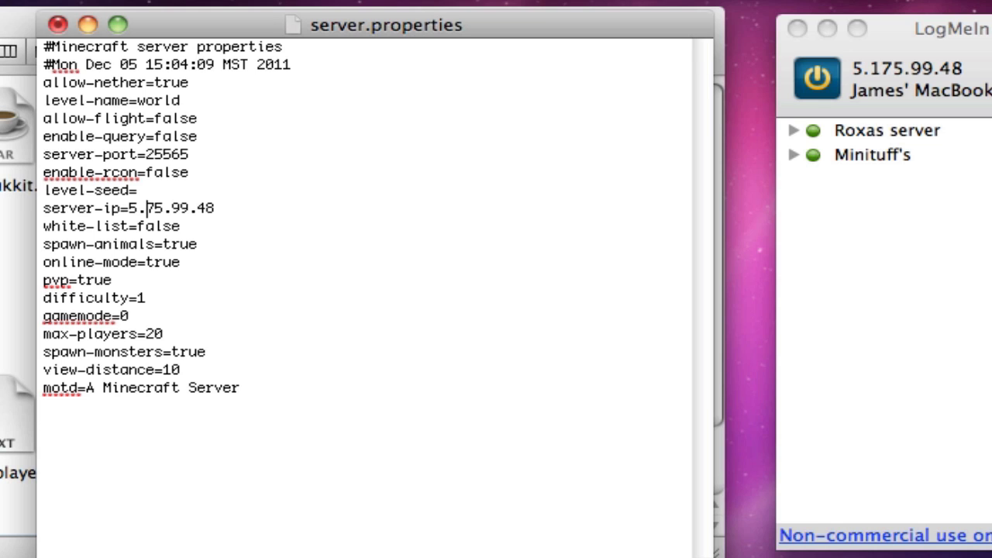
pyautogui.write('1')
pyautogui.click(191, 335)
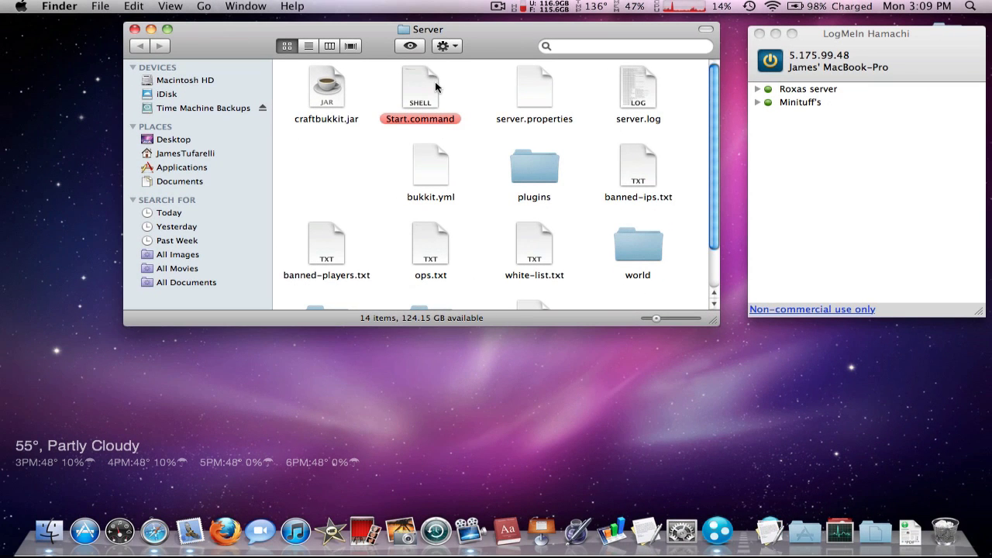
pyautogui.doubleClick(435, 82)
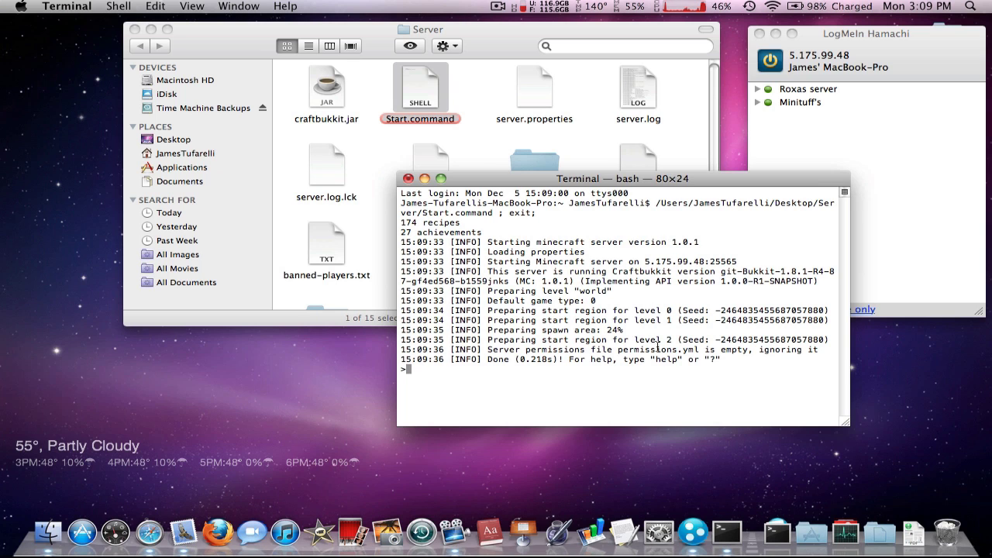
# Switch to Minecraft by opening its launcher and log in with the credentials already filled in
pyautogui.click(777, 534)
pyautogui.click(509, 395)
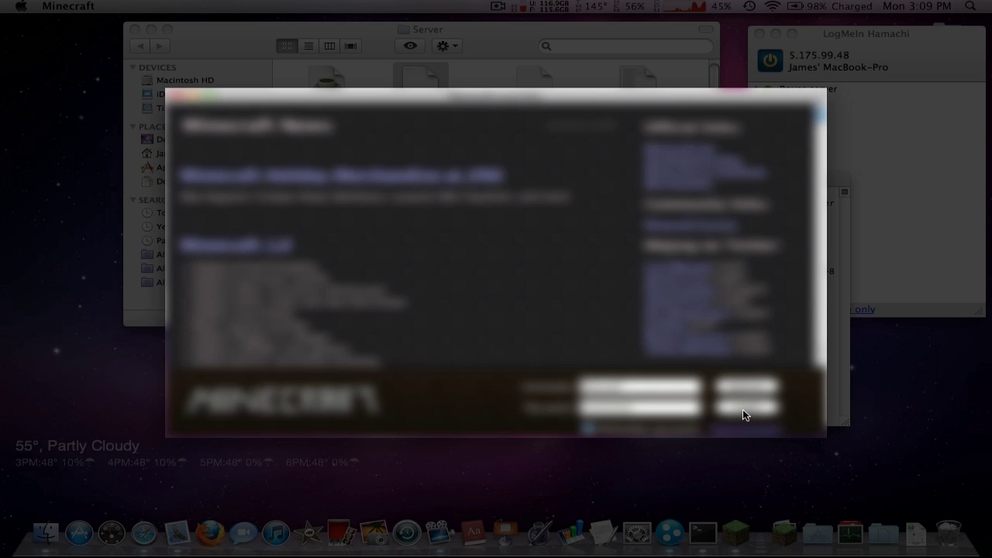
pyautogui.click(746, 407)
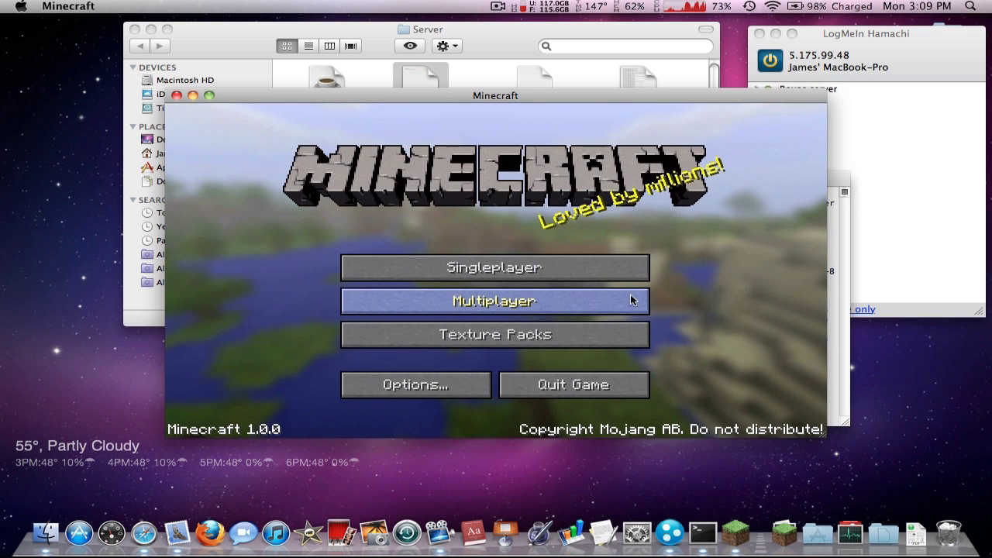
# Join the multiplayer server at 5.175.99.48 by Direct Connect and permit craftbukkit.jar any connection forever
pyautogui.click(628, 297)
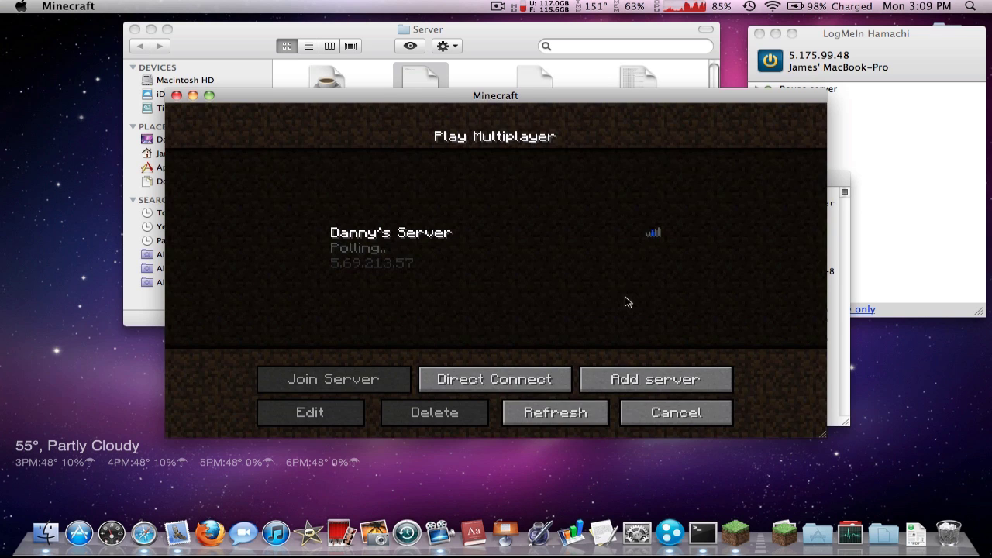
pyautogui.click(533, 381)
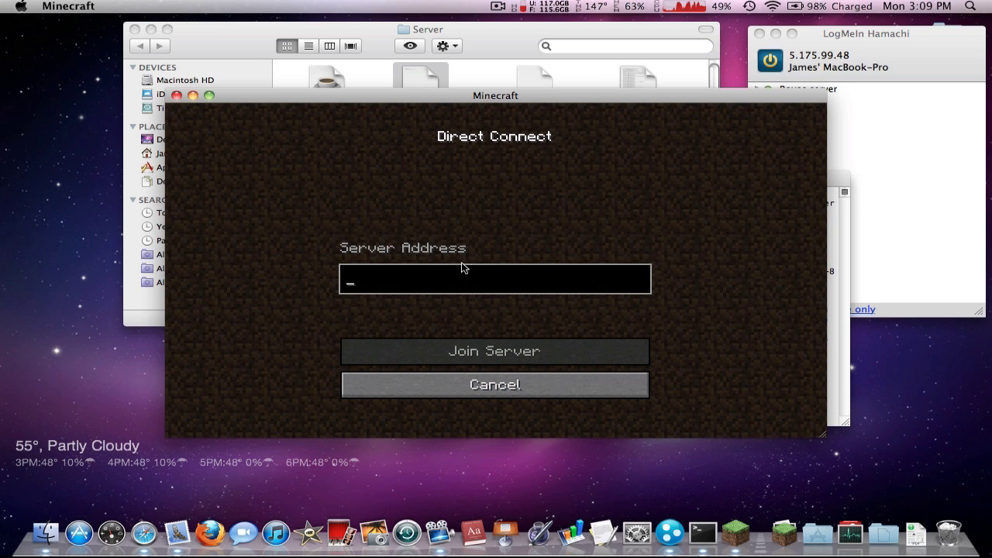
pyautogui.write('5')
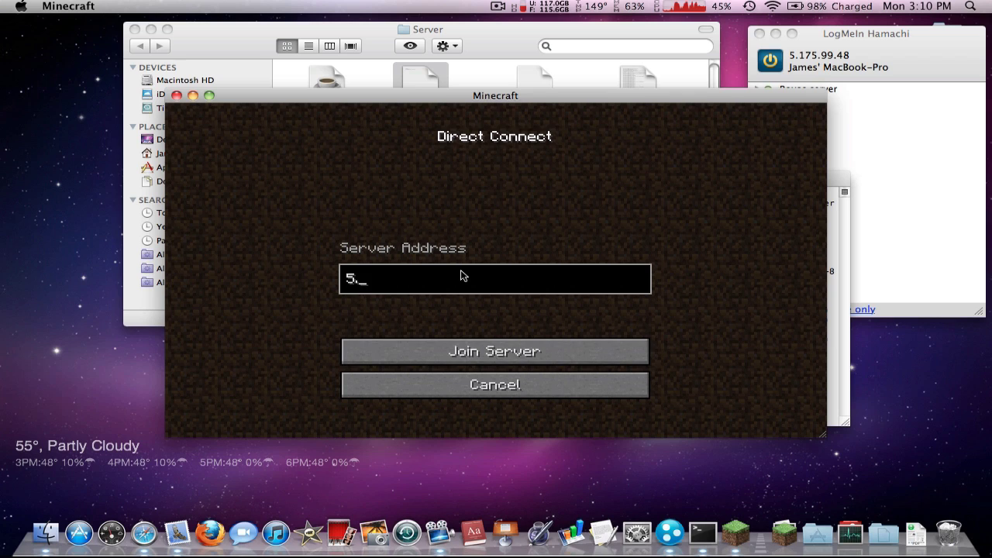
pyautogui.write('.175.99')
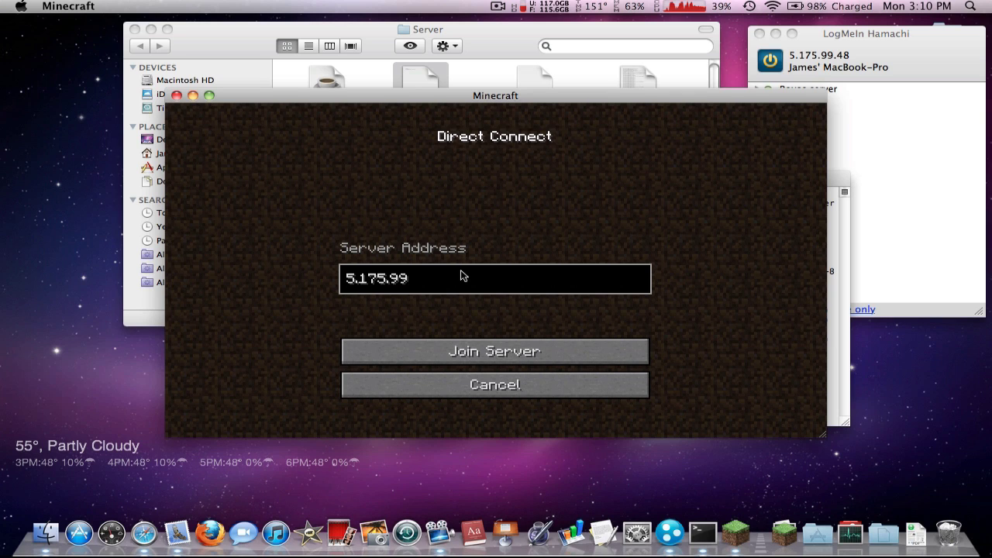
pyautogui.write('.48')
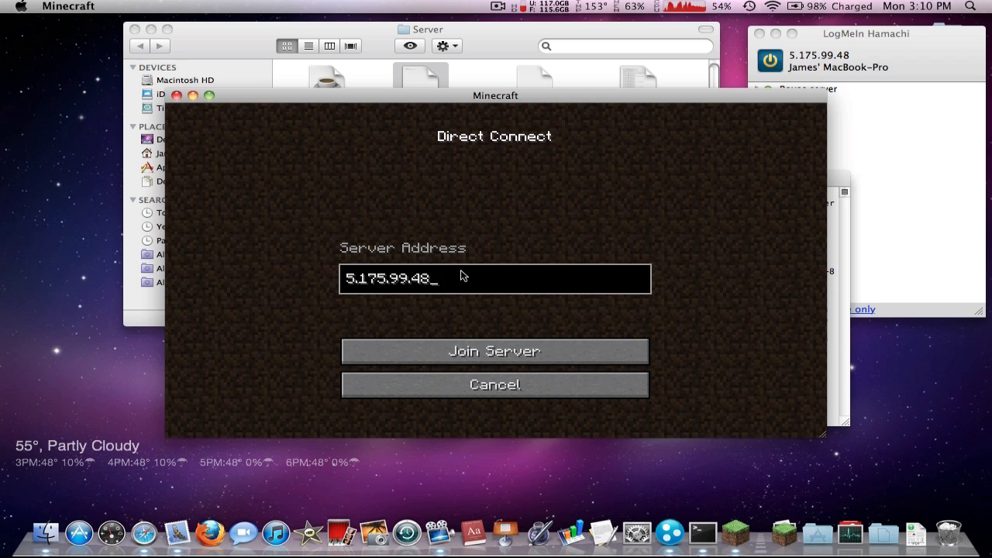
pyautogui.click(457, 350)
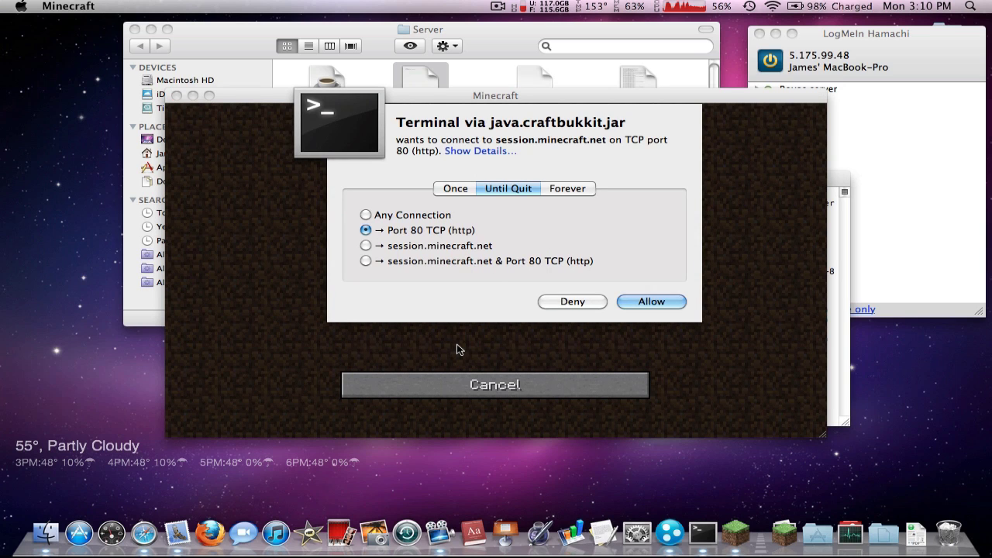
pyautogui.click(565, 189)
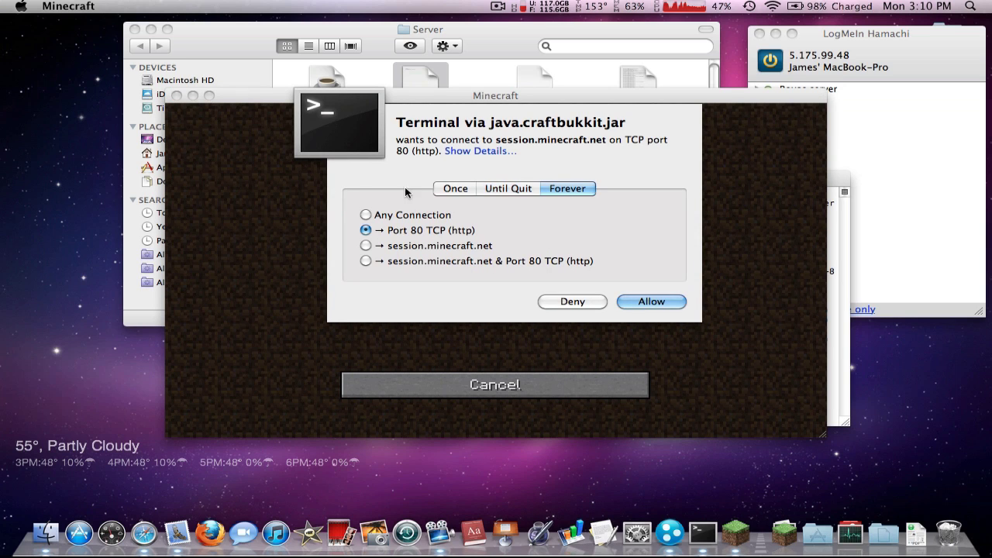
pyautogui.click(366, 215)
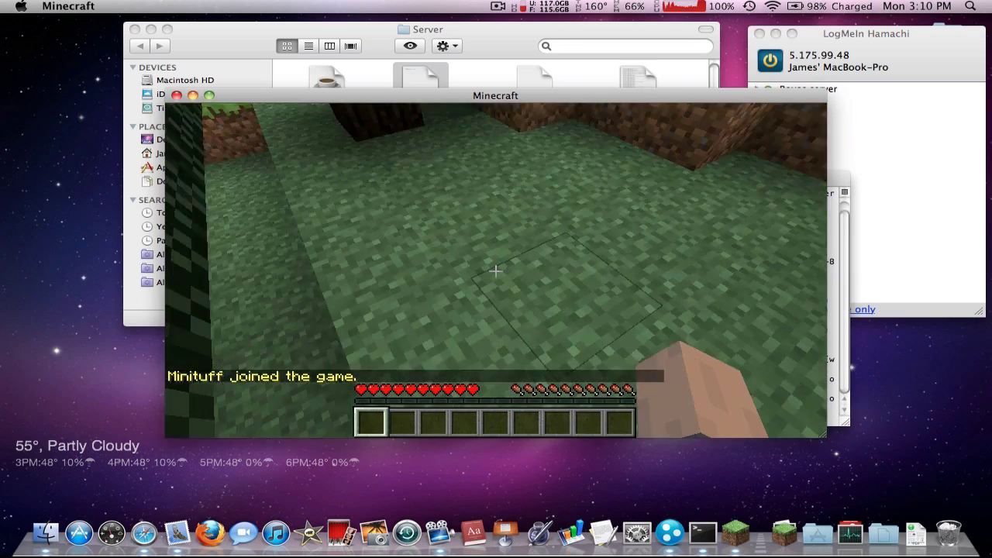
# Test the server world by digging up a grass block and exploring among the trees
pyautogui.moveTo(496, 270); pyautogui.dragTo(495, 271)
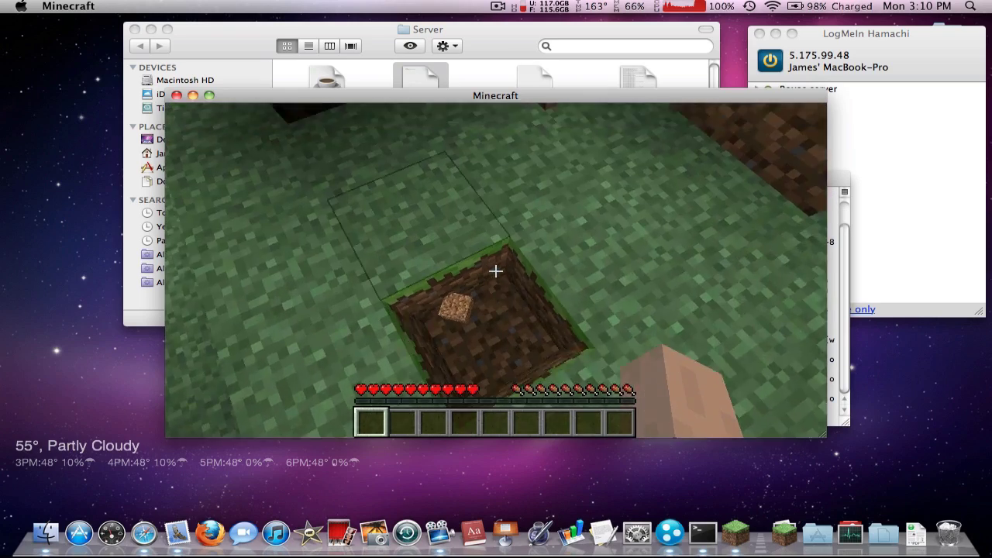
pyautogui.rightClick(495, 270)
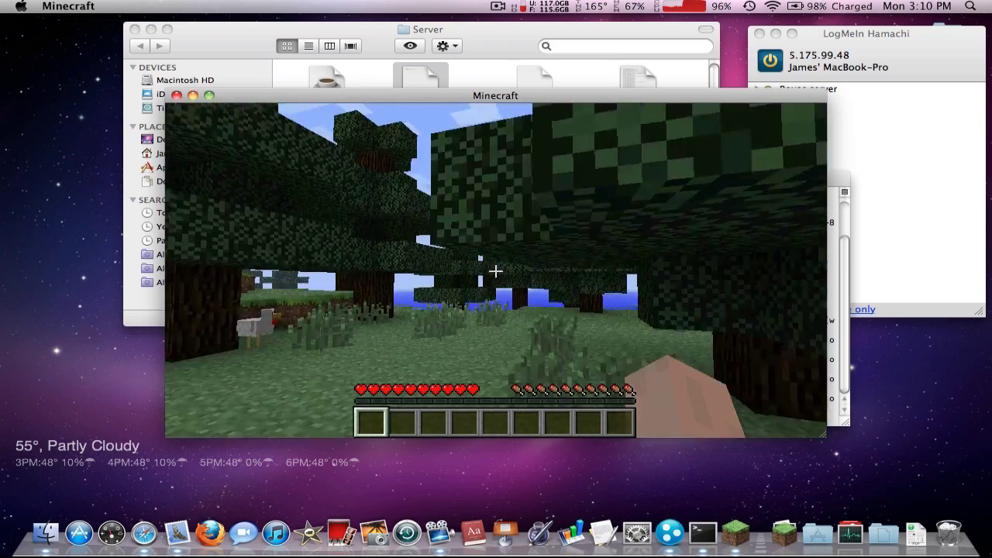
pyautogui.click(496, 271)
pyautogui.click(497, 271)
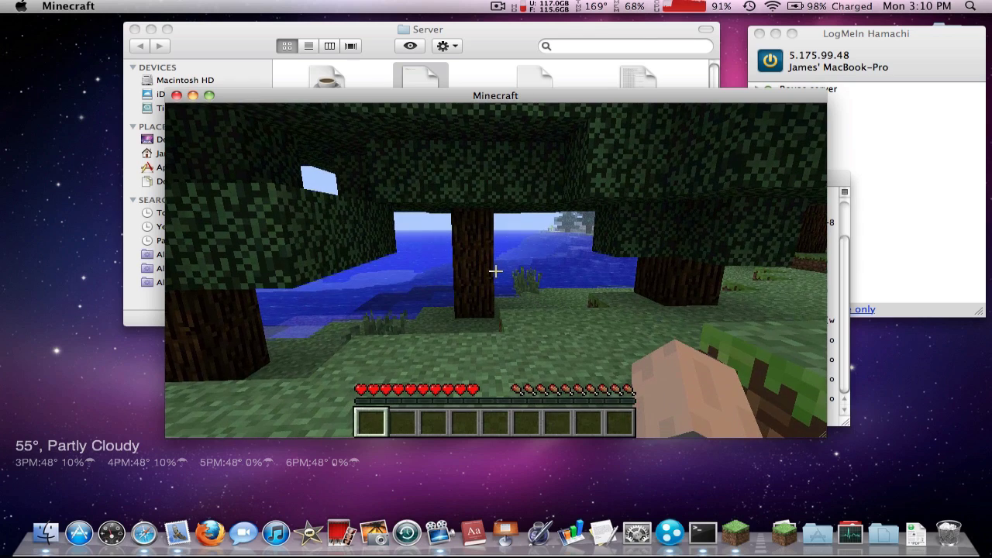
# Disconnect from the server and quit Minecraft
pyautogui.press('Escape')
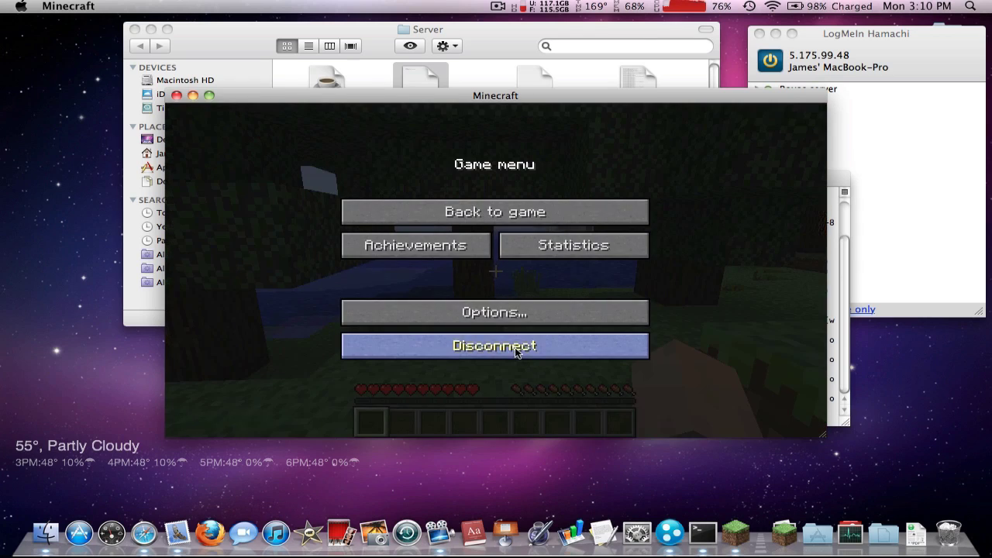
pyautogui.click(516, 349)
pyautogui.click(513, 385)
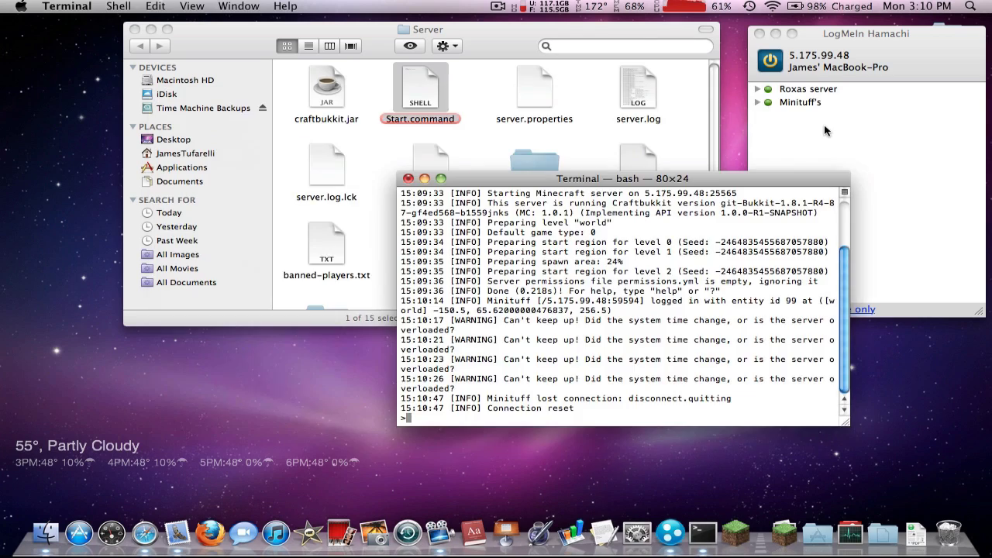
# Take Hamachi offline and shut down the server with the stop command, quitting Terminal
pyautogui.click(768, 68)
pyautogui.click(592, 425)
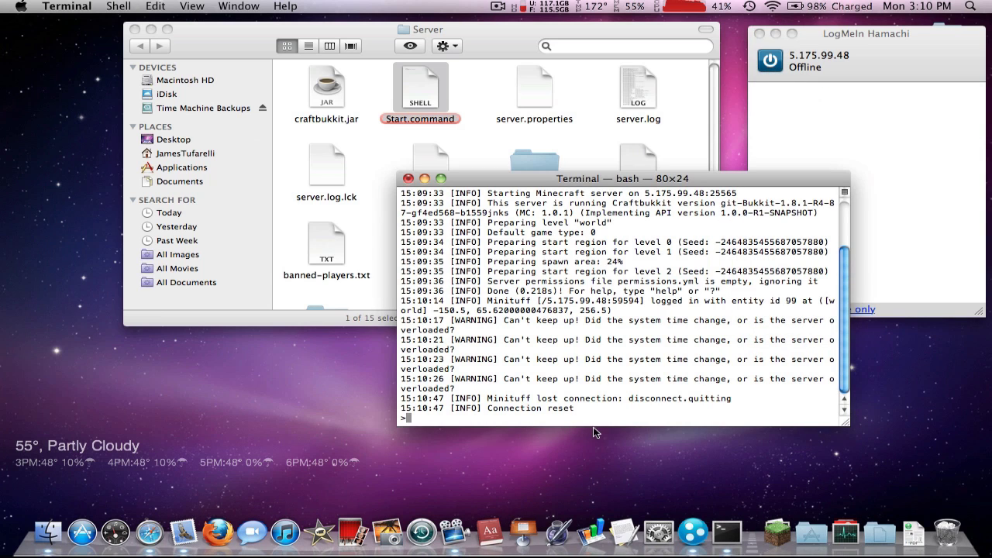
pyautogui.write('stop')
pyautogui.press('Return')
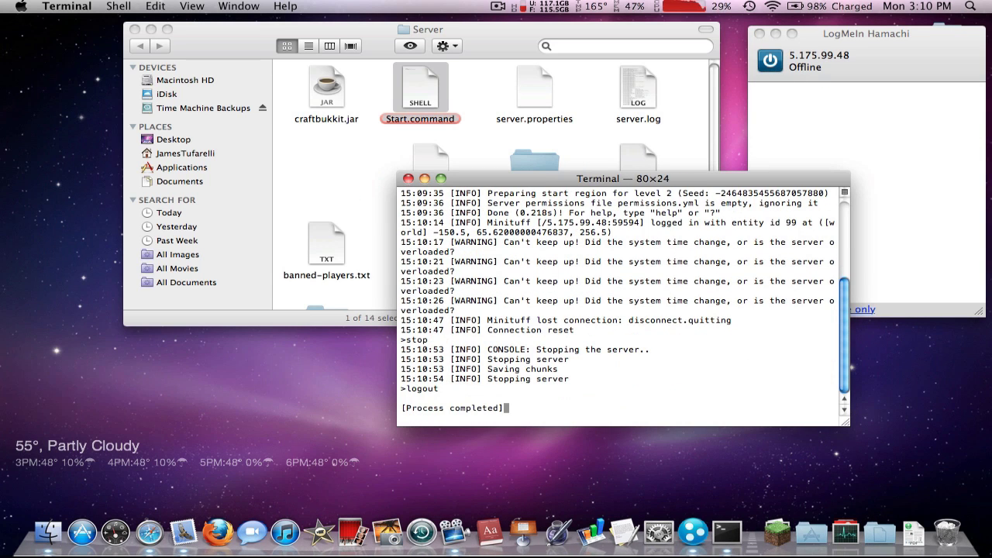
pyautogui.press('super+q')
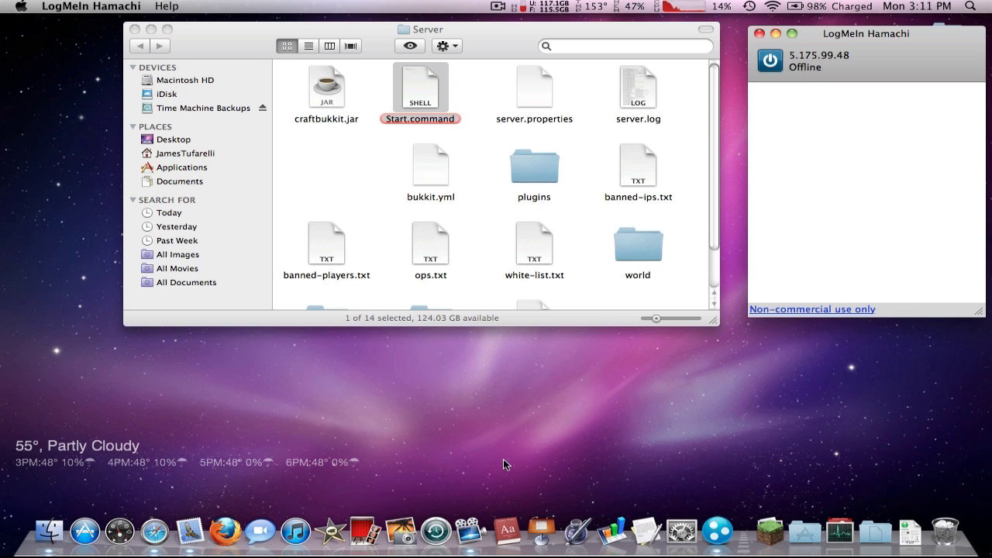
# Look over the files and world folders in the Server folder
pyautogui.scroll(-2, 509, 180)
pyautogui.click(649, 286)
pyautogui.moveTo(649, 286); pyautogui.dragTo(411, 166)
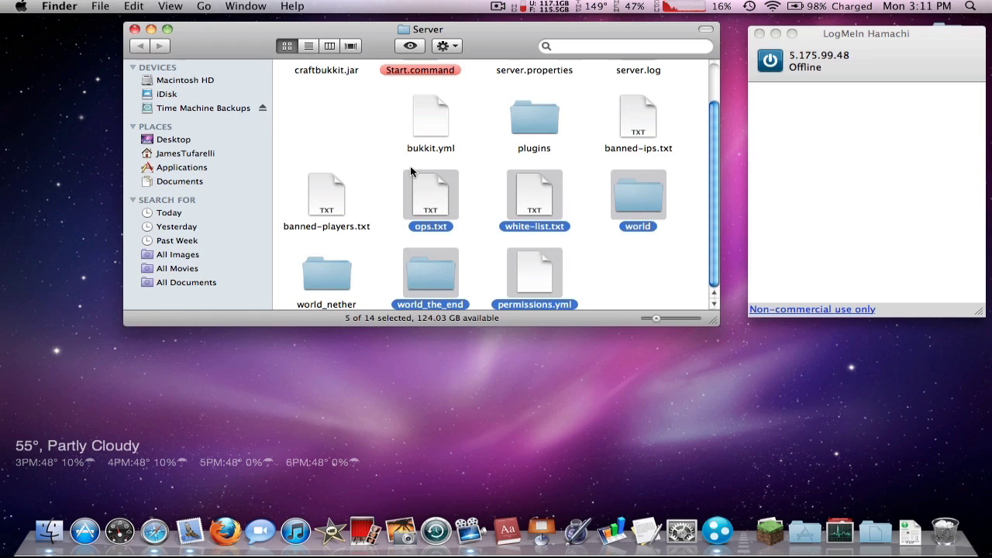
pyautogui.click(377, 152)
pyautogui.scroll(1, 378, 152)
pyautogui.scroll(2, 378, 152)
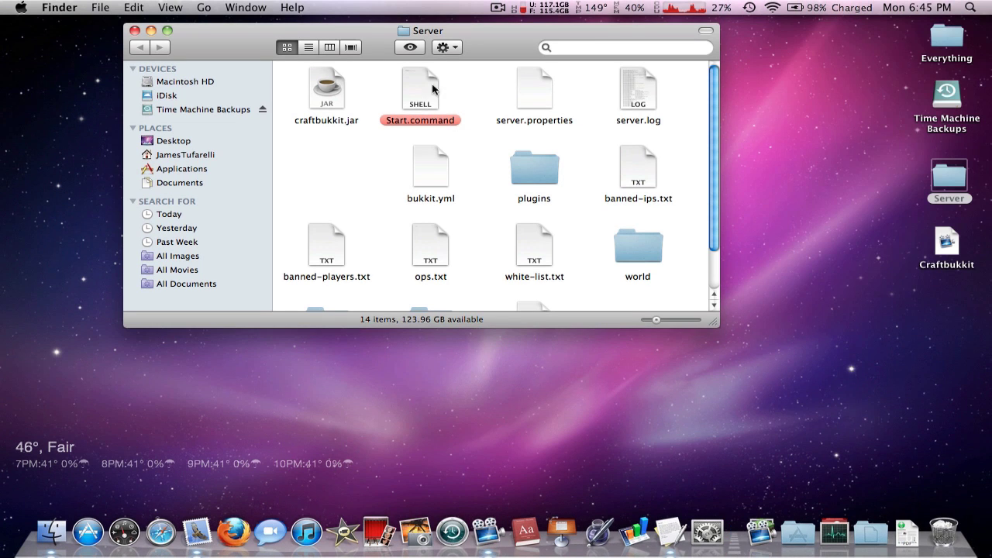
# Start the server again with Start.command and highlight the Minecraft server version in its startup log
pyautogui.doubleClick(414, 87)
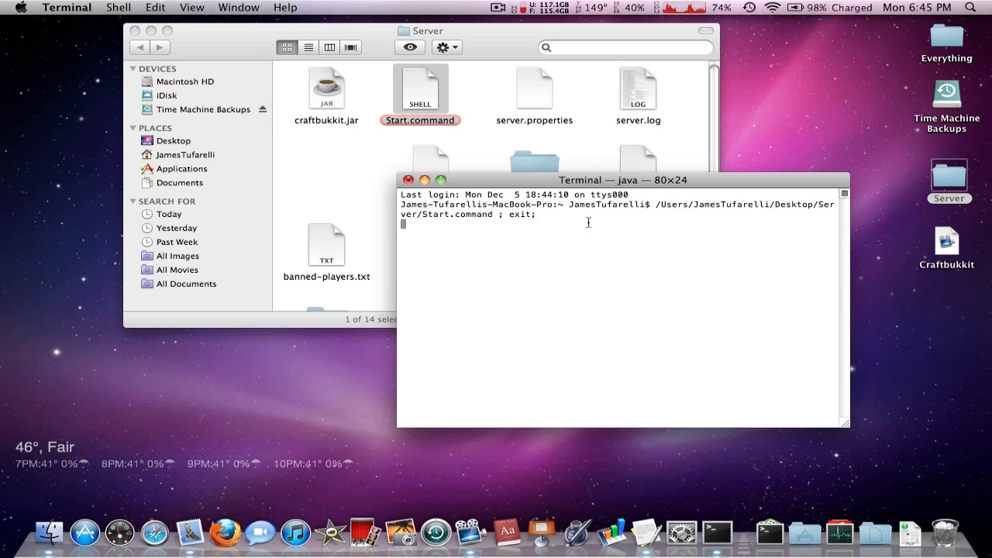
pyautogui.moveTo(706, 243); pyautogui.dragTo(676, 243)
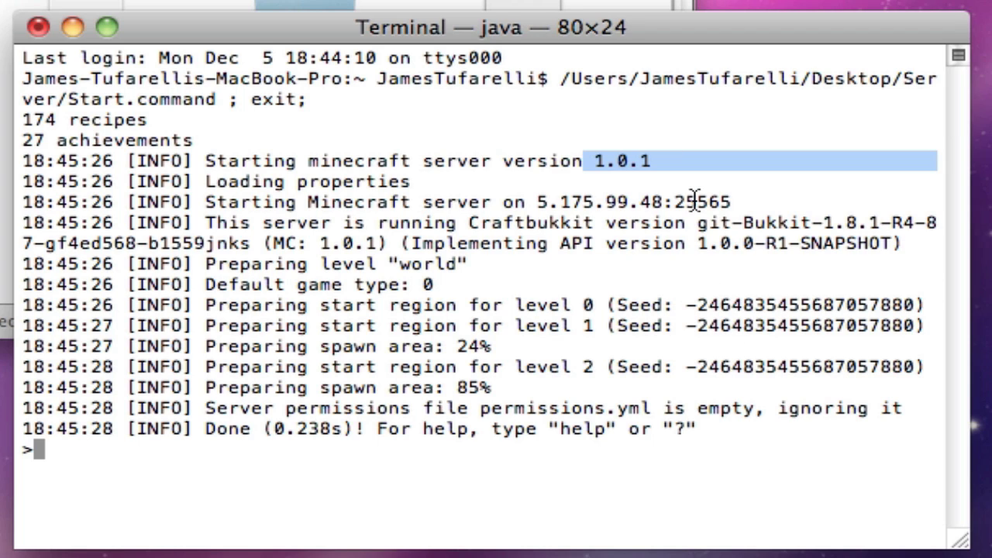
pyautogui.moveTo(678, 163); pyautogui.dragTo(594, 169)
pyautogui.moveTo(667, 160); pyautogui.dragTo(600, 159)
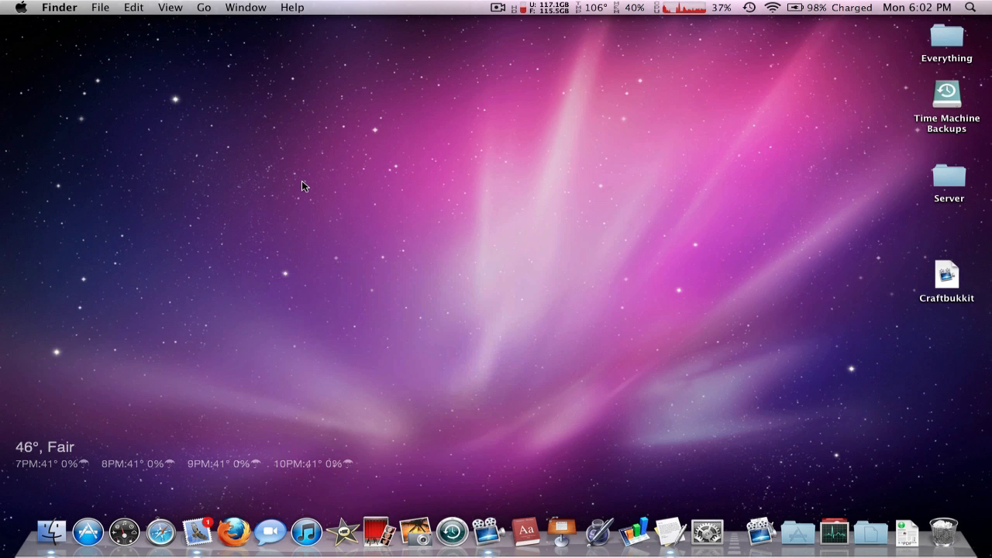